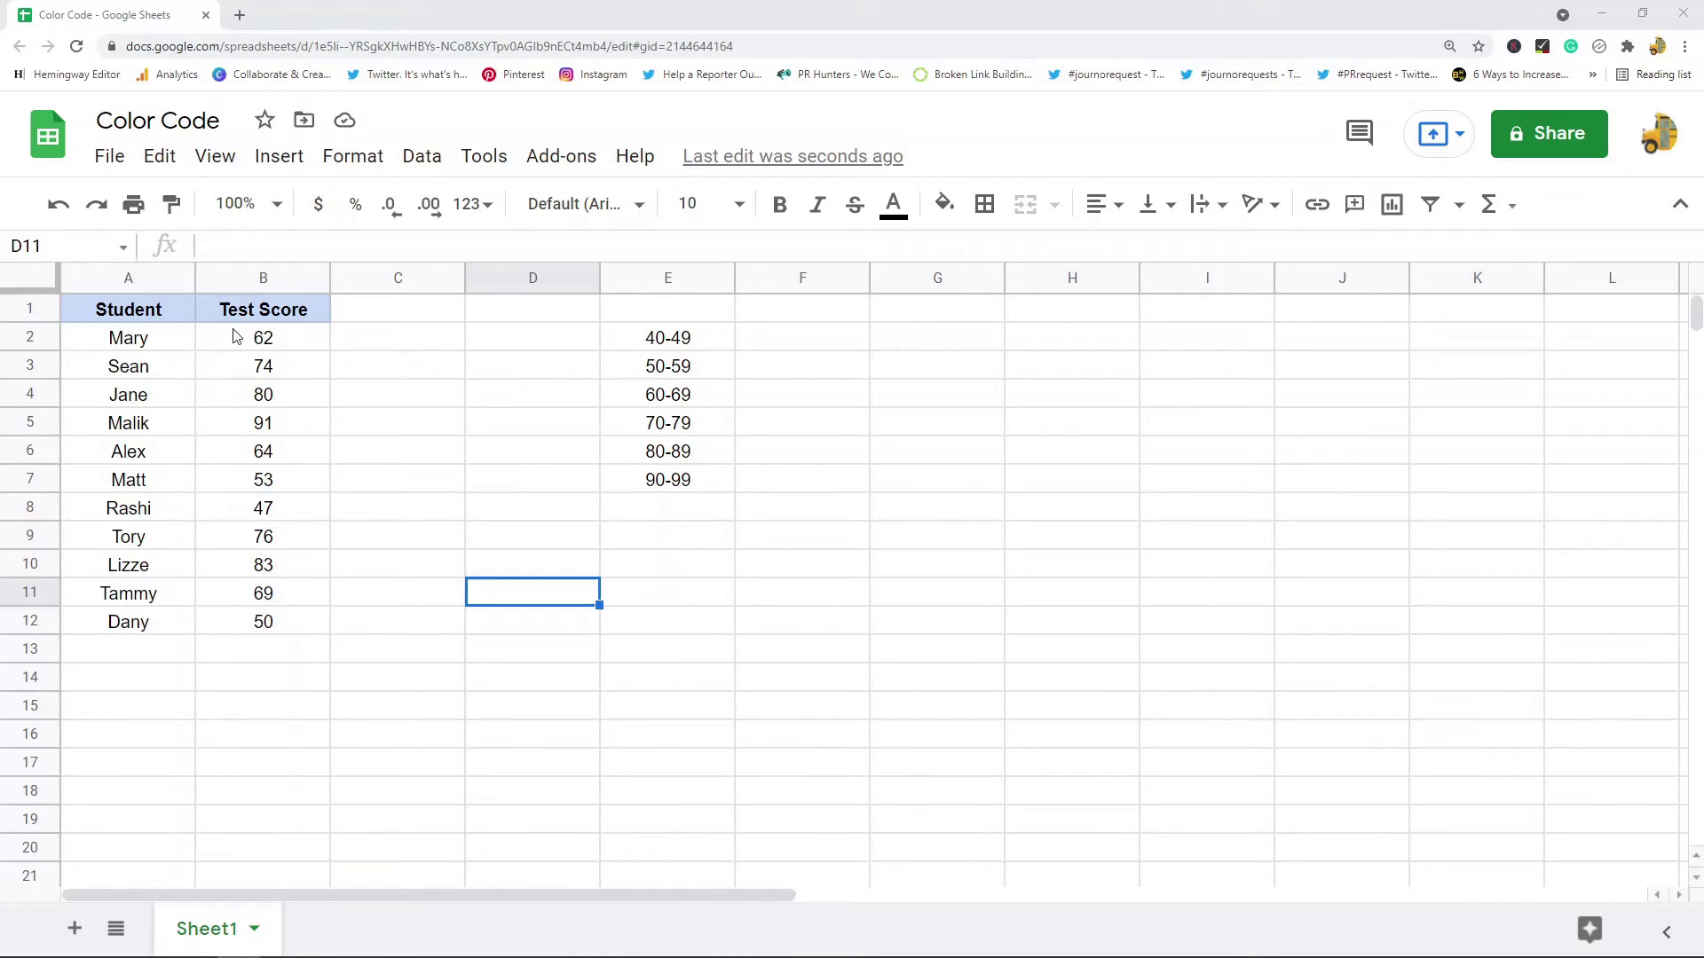
# Select the test scores B2:B12, review the 40-49 to 90-99 ranges in column E, and open Format
pyautogui.moveTo(289, 338); pyautogui.dragTo(304, 645)
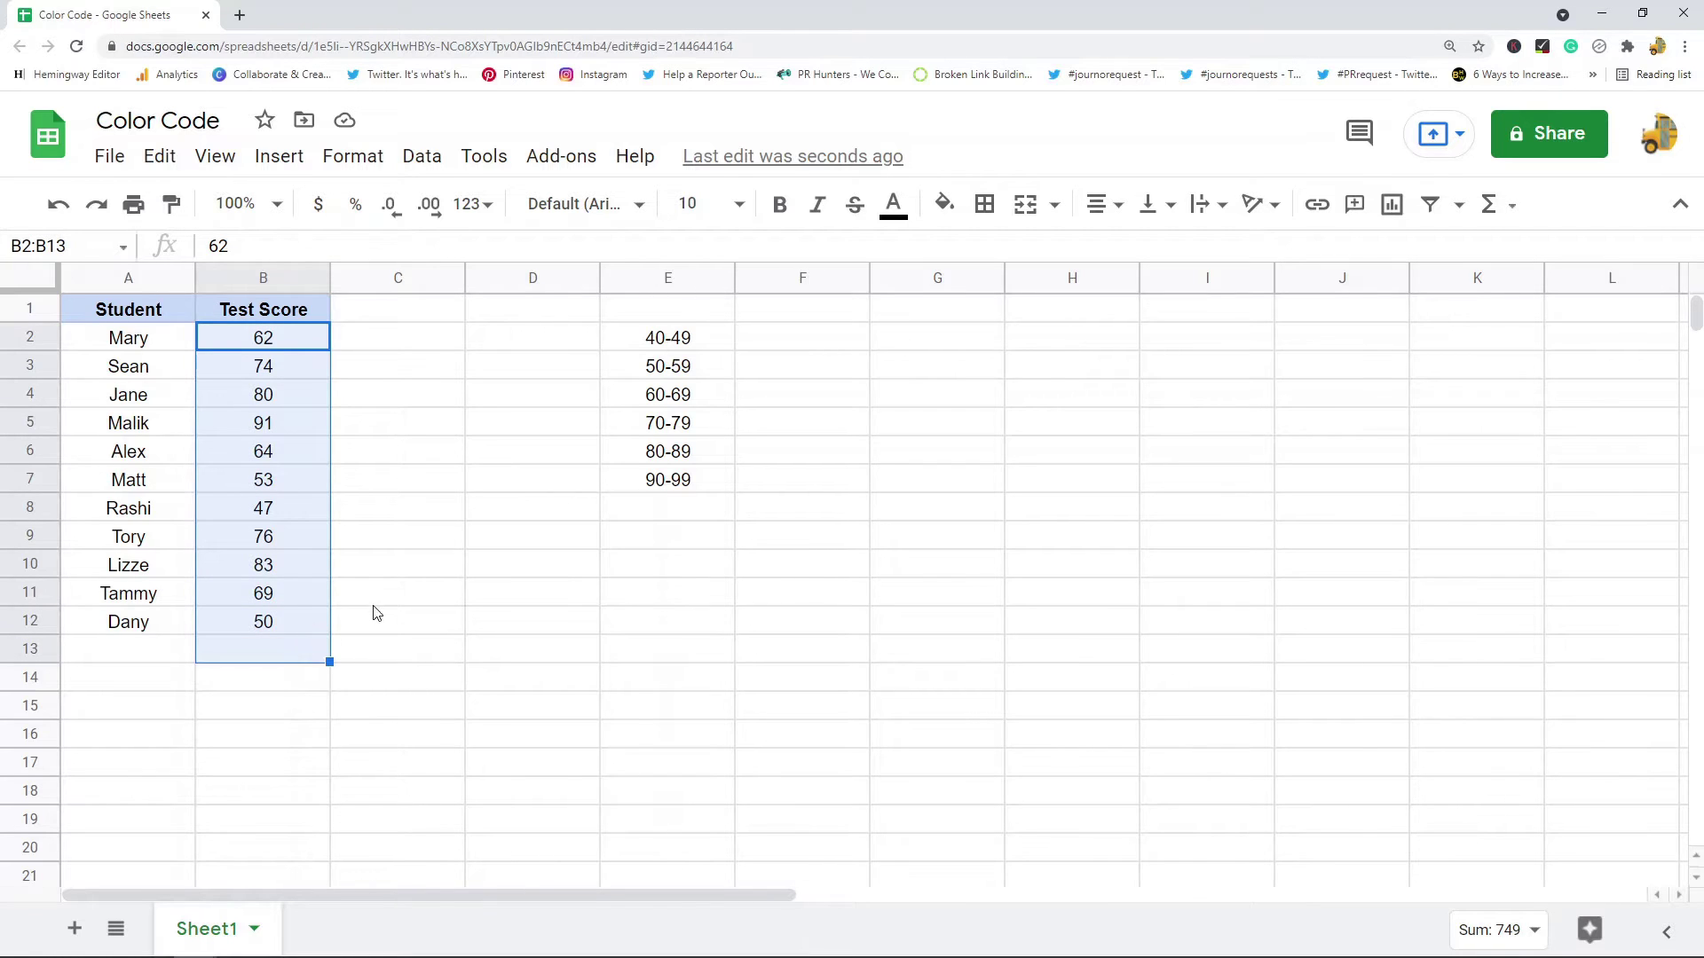
pyautogui.click(691, 343)
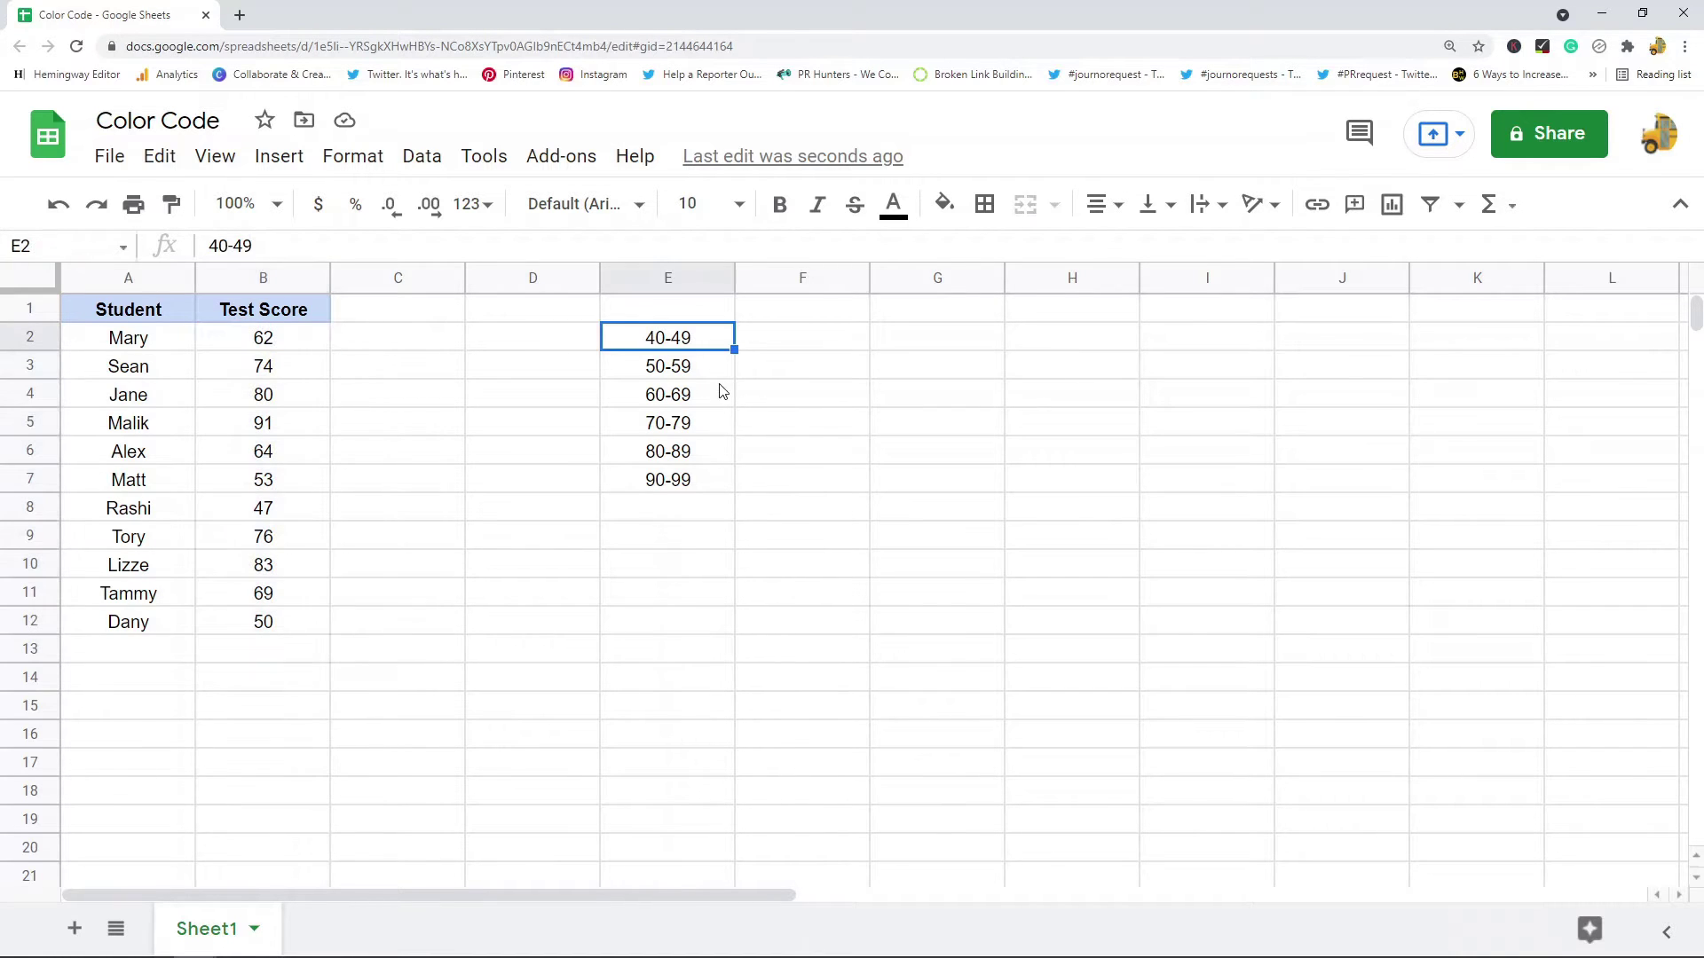
pyautogui.click(693, 374)
pyautogui.click(696, 402)
pyautogui.click(697, 429)
pyautogui.click(700, 463)
pyautogui.click(701, 483)
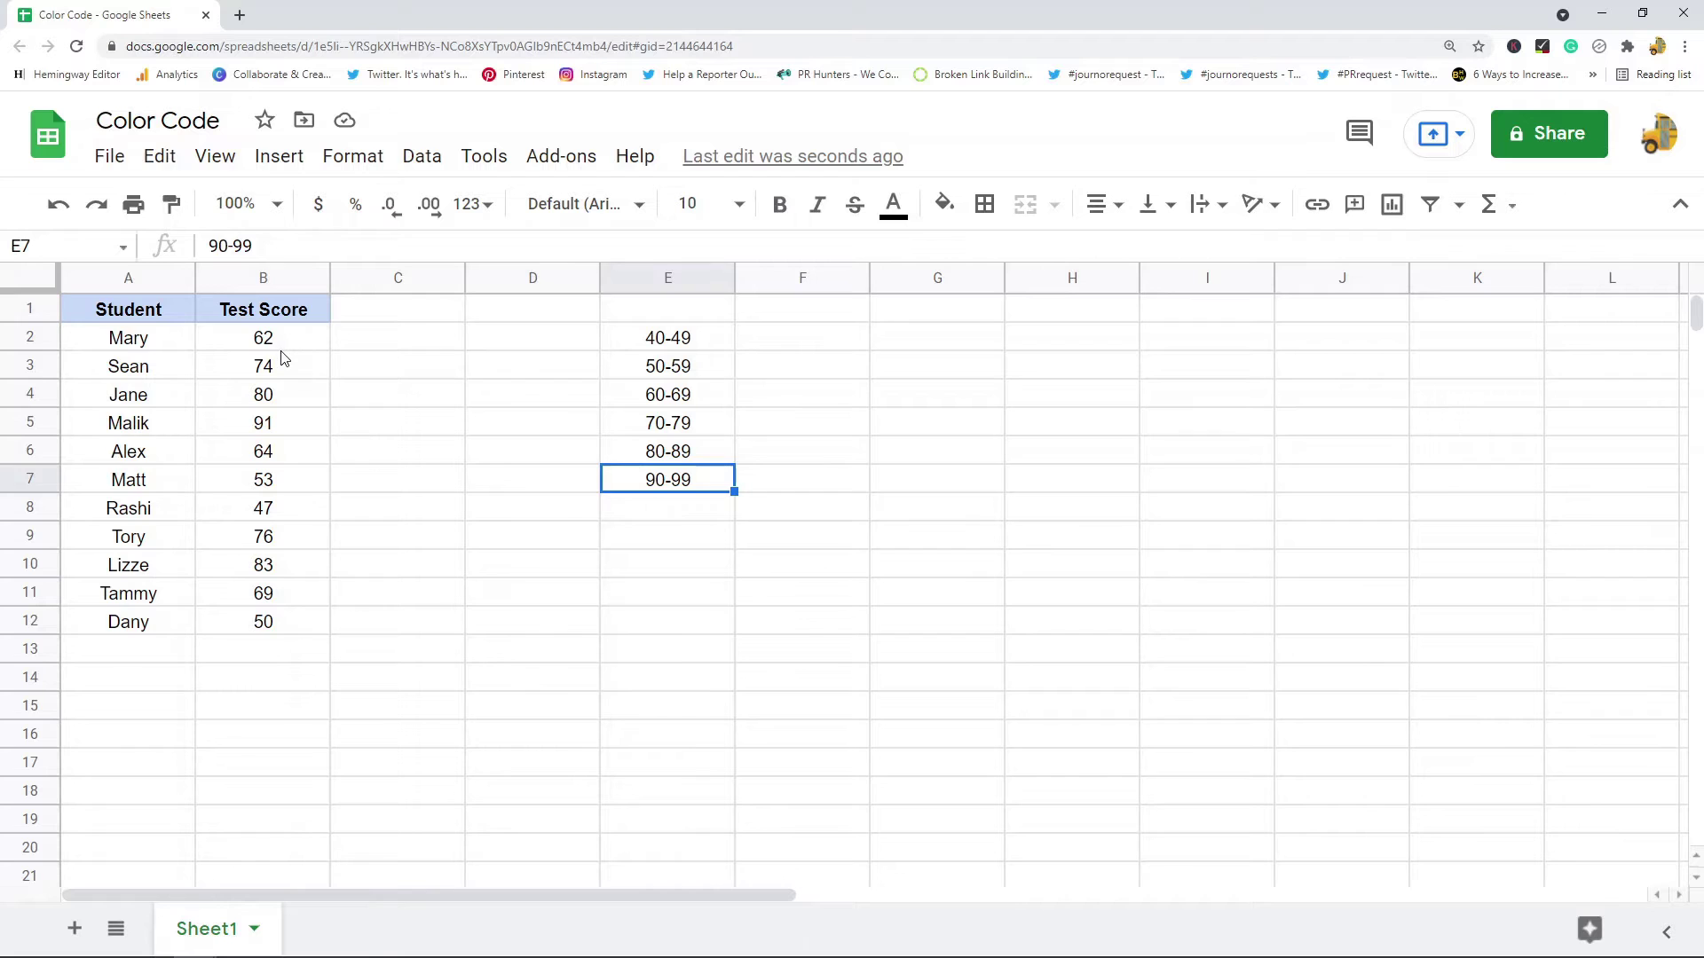
pyautogui.moveTo(280, 347); pyautogui.dragTo(280, 624)
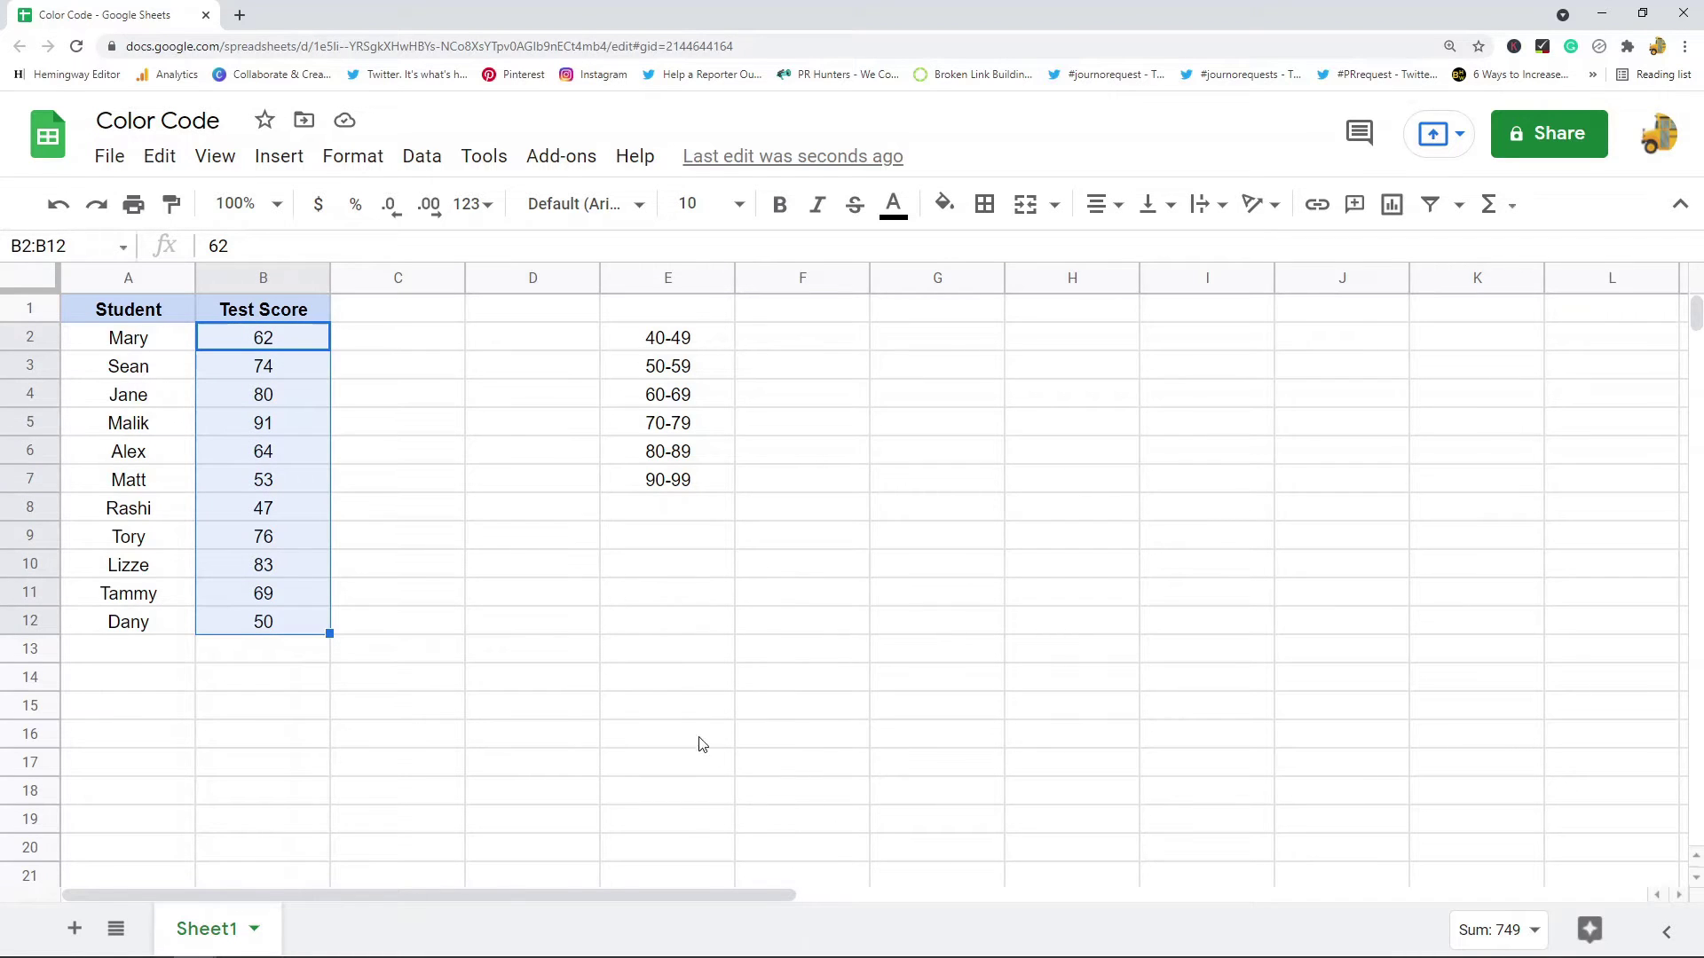
pyautogui.click(363, 162)
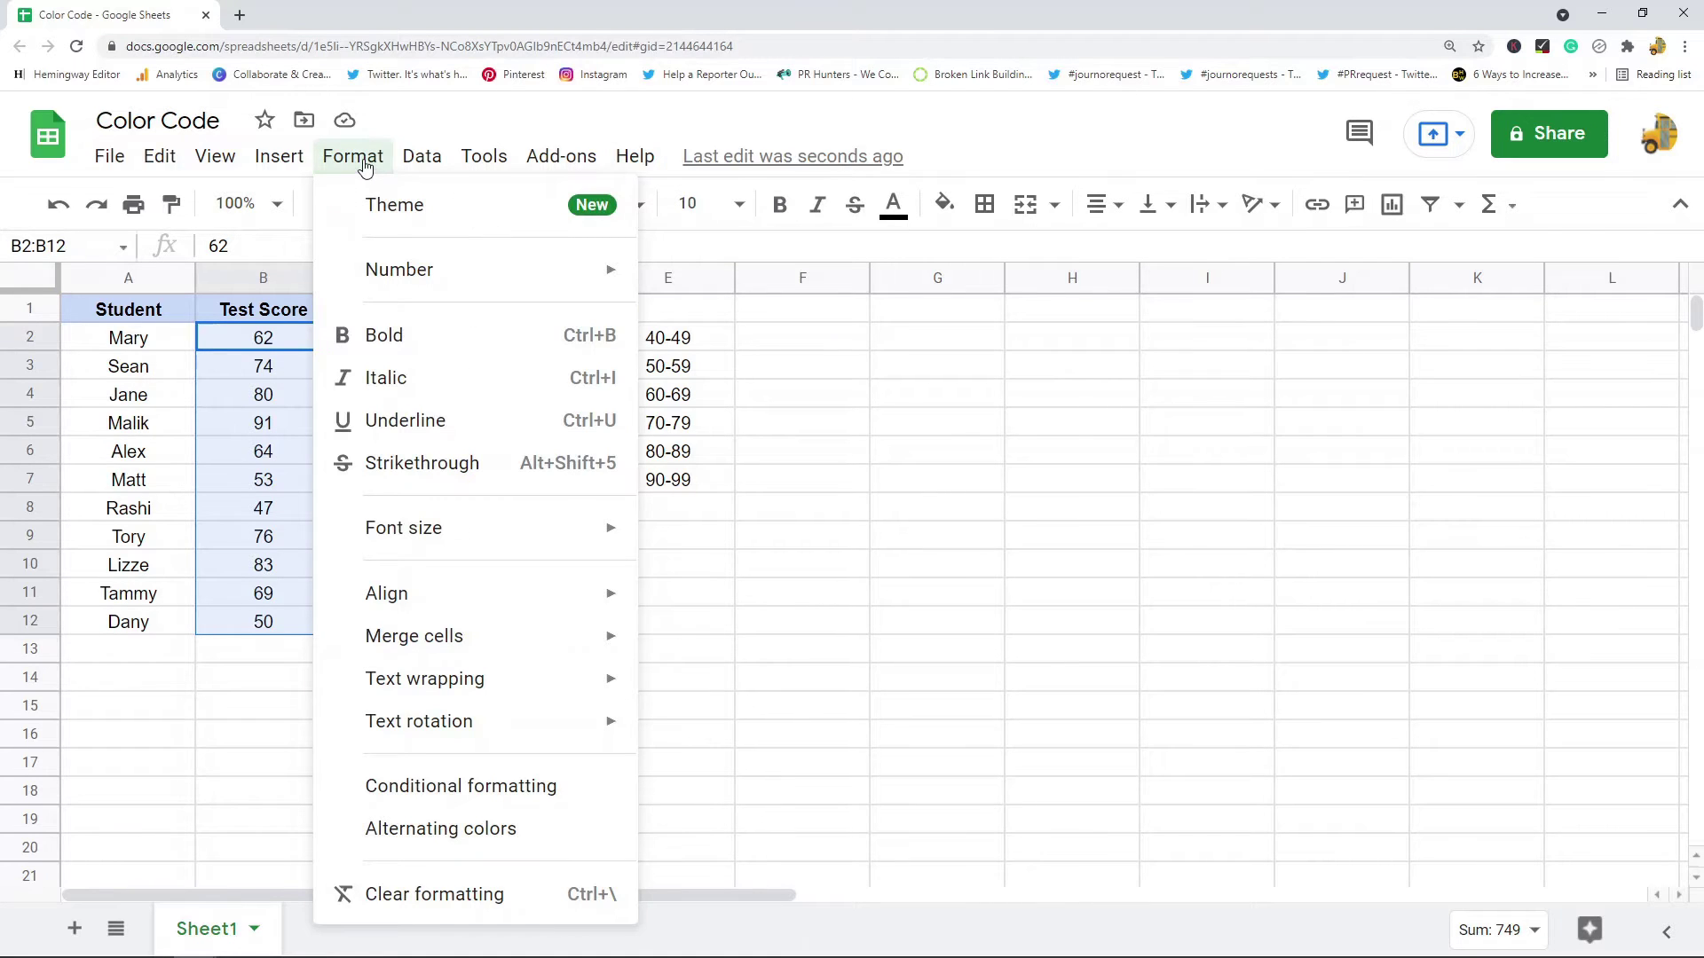
# Start a conditional formatting rule on B2:B12 using the 'Is between' condition
pyautogui.click(486, 787)
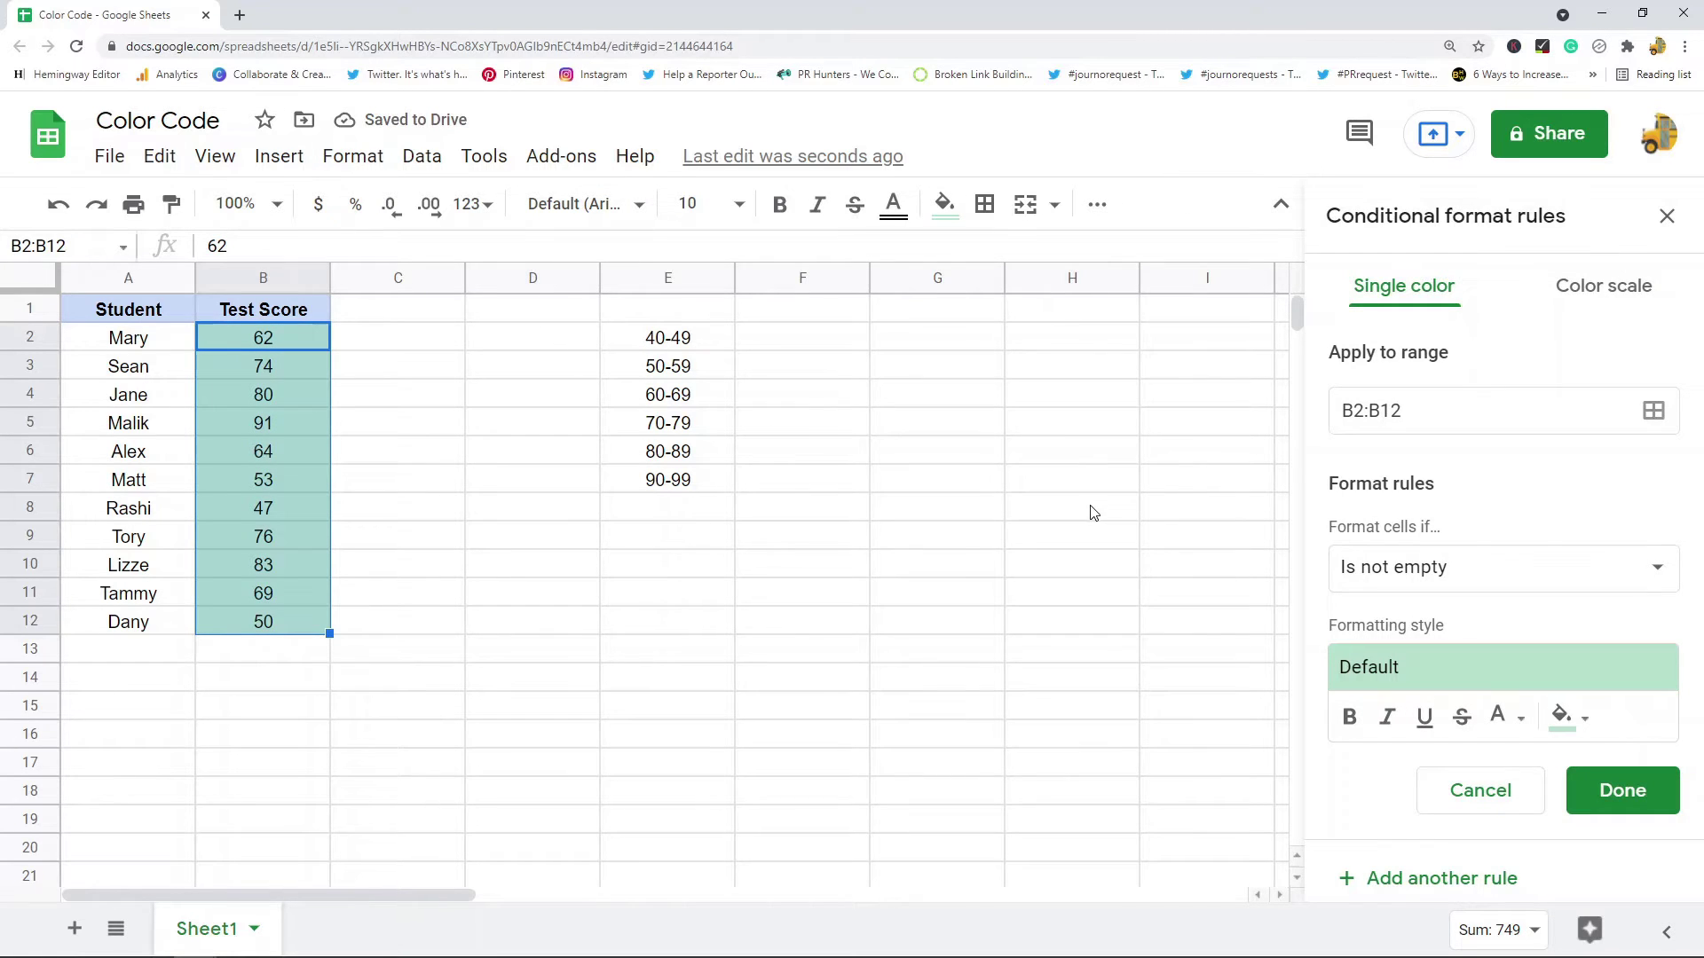
pyautogui.click(1553, 577)
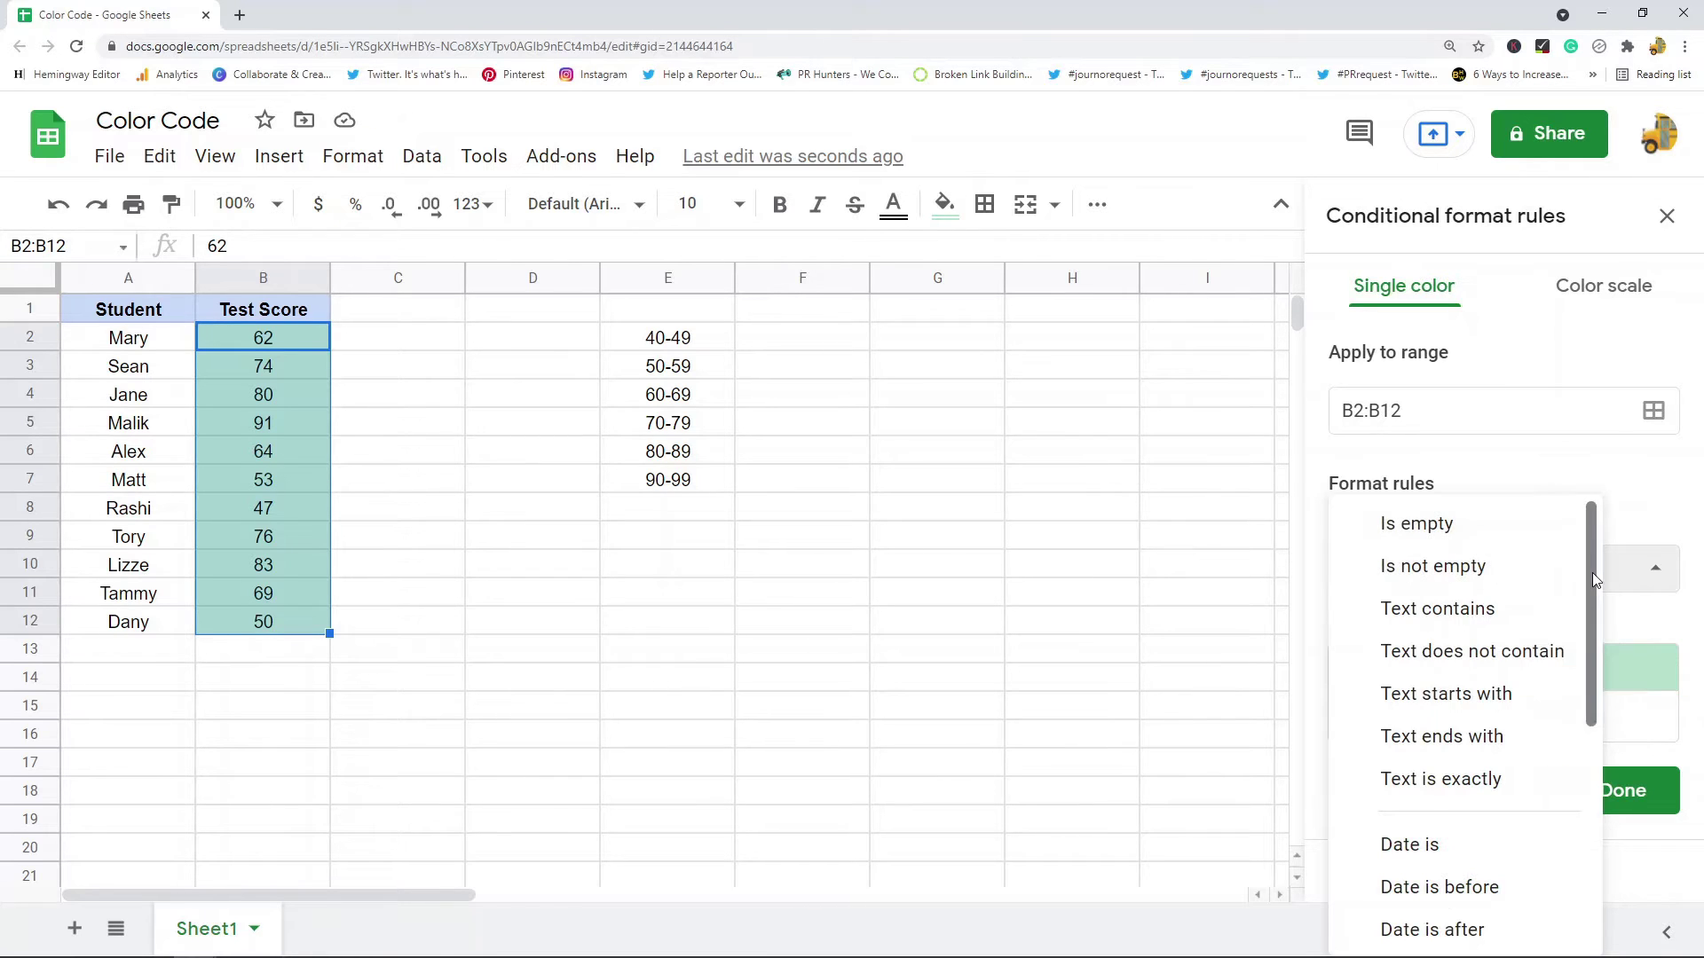
pyautogui.moveTo(1592, 572); pyautogui.dragTo(1584, 528)
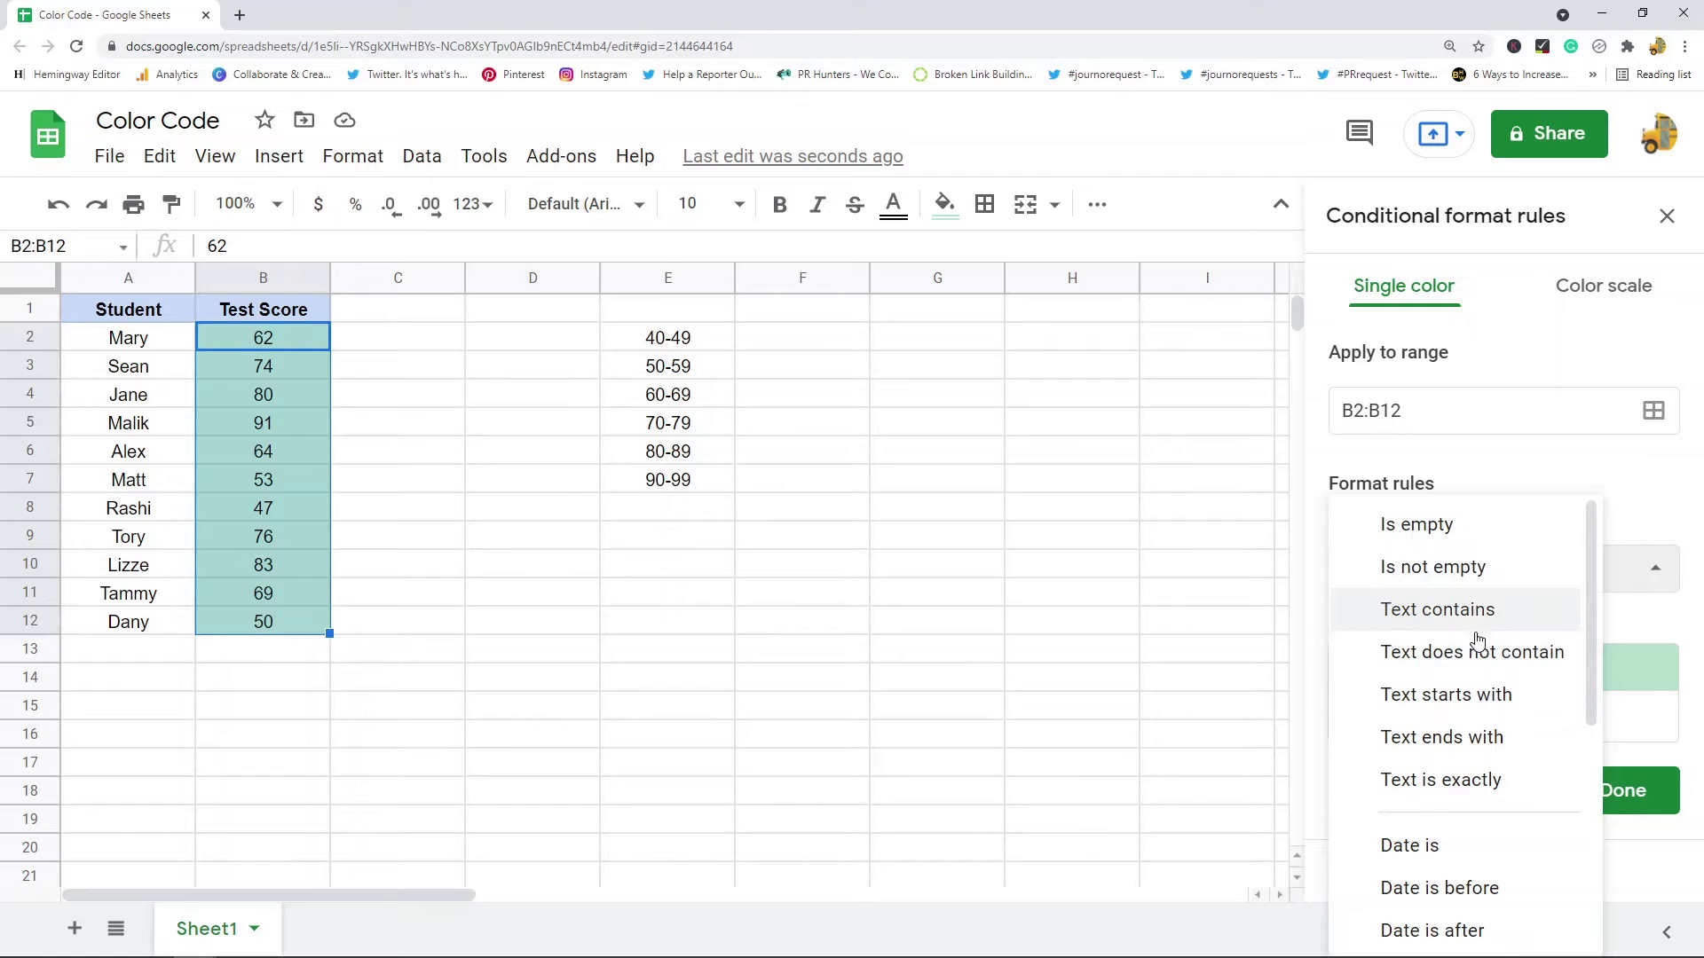
pyautogui.scroll(-1, 1491, 589)
pyautogui.scroll(1, 1502, 544)
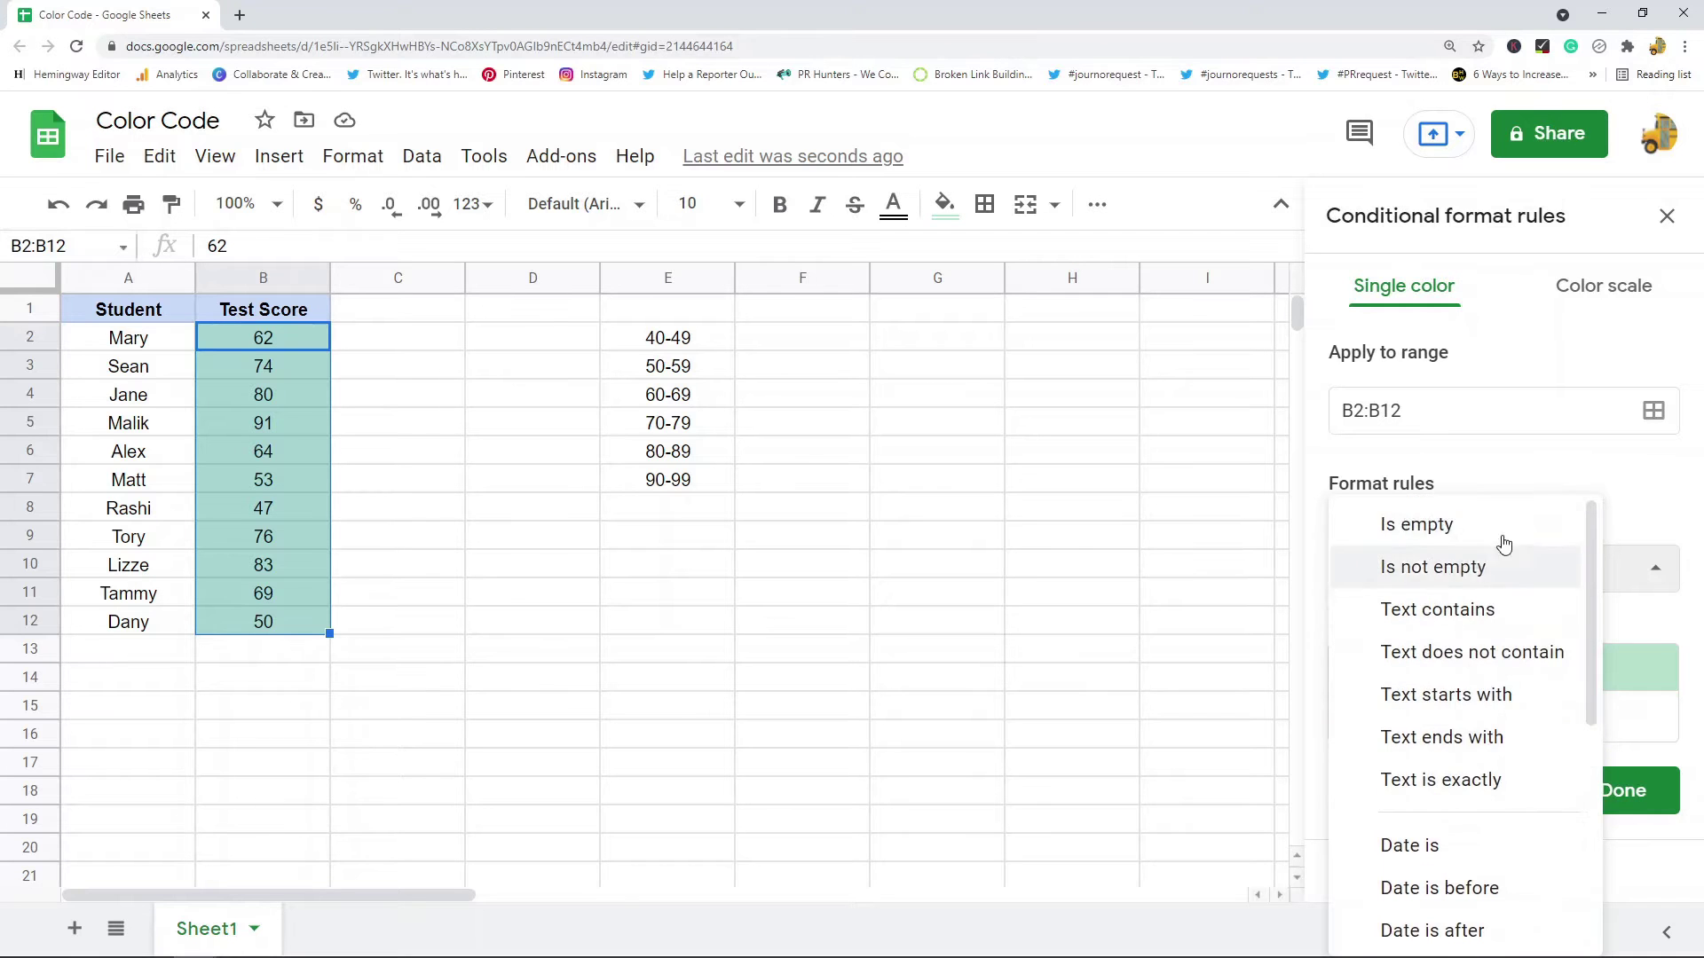
pyautogui.scroll(-5, 1491, 609)
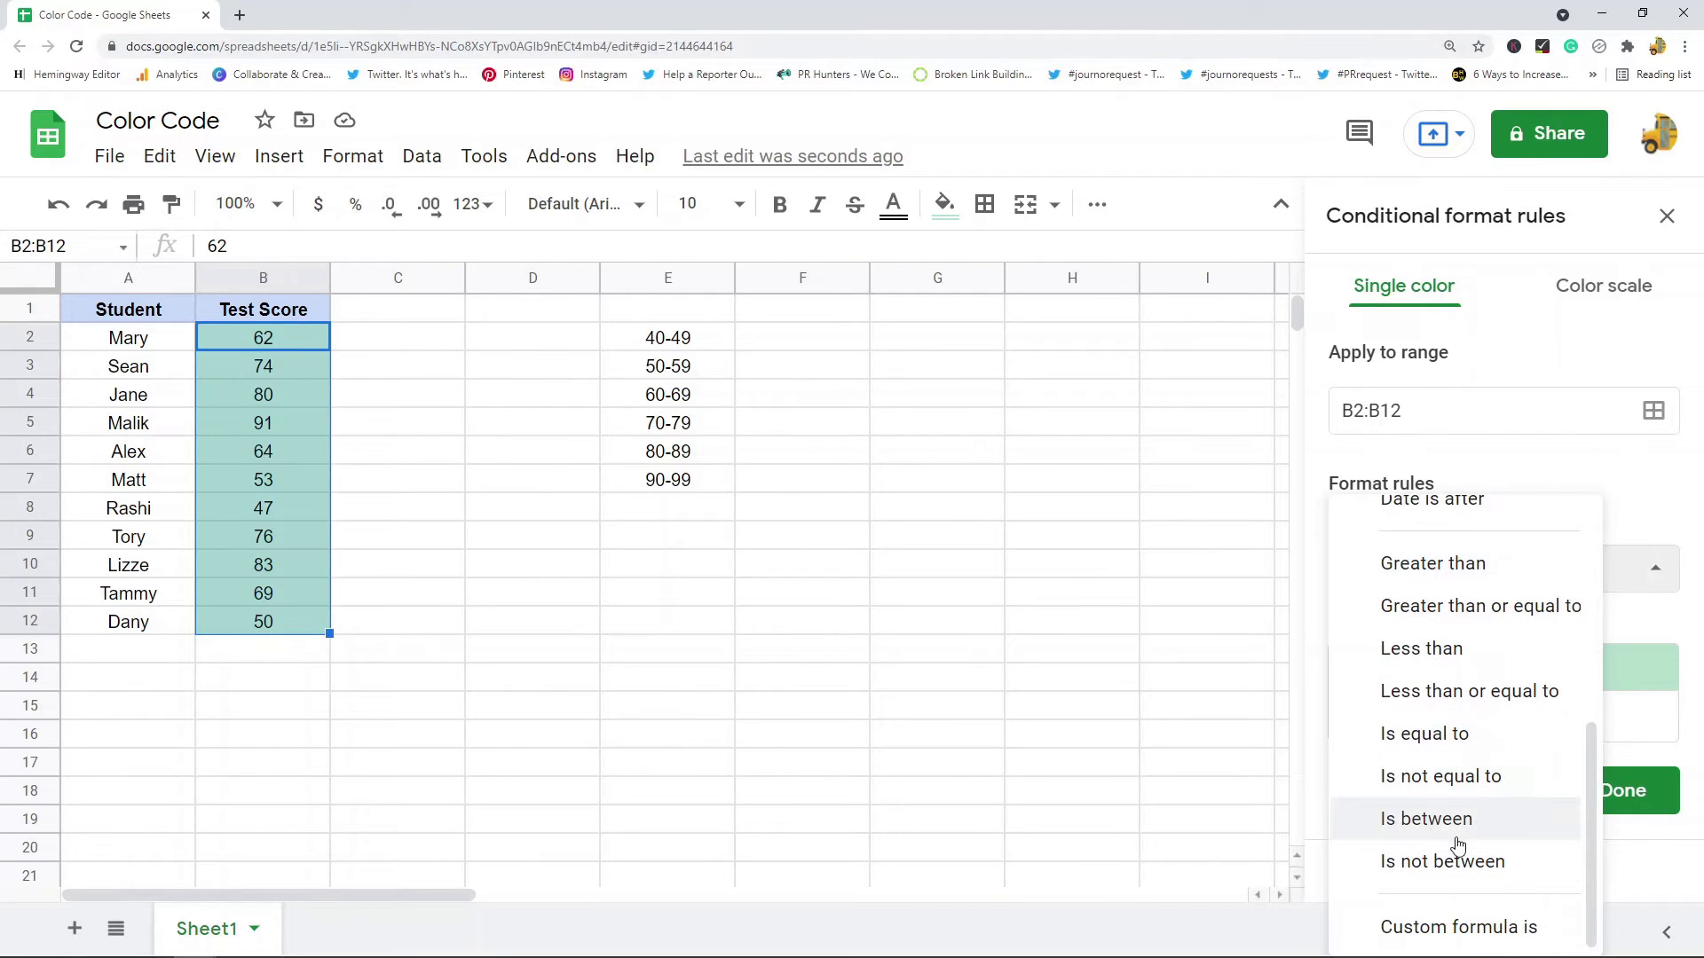
pyautogui.click(1435, 836)
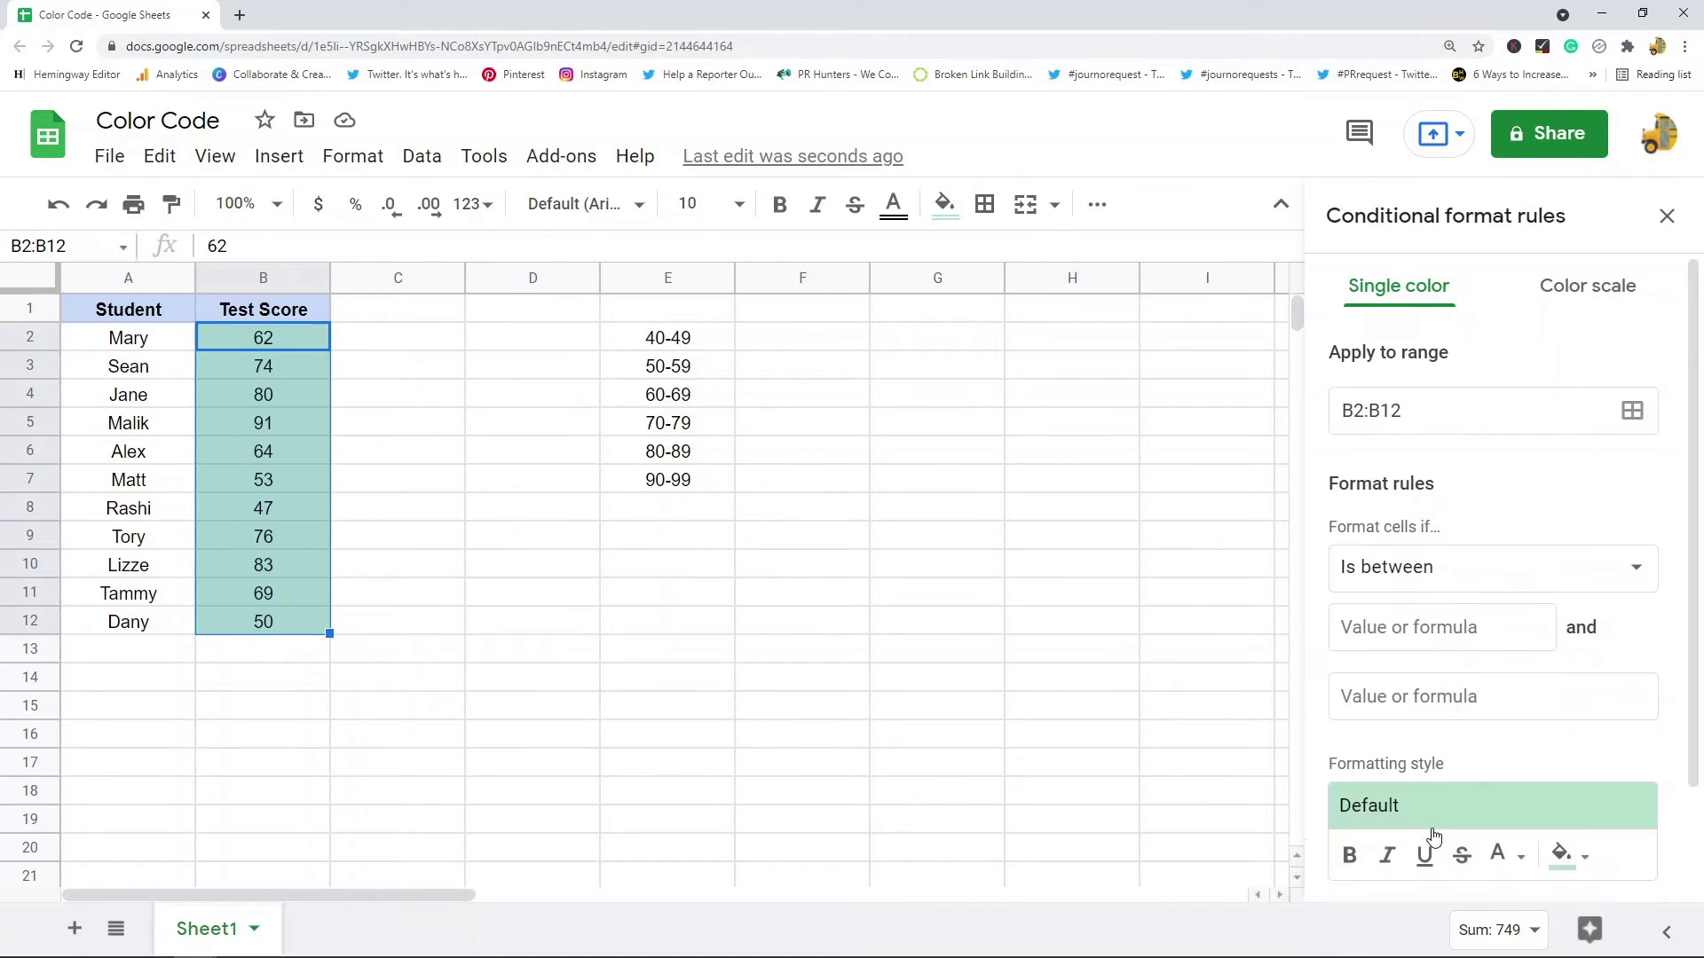
# Set the rule range to 40–49 with a light red 3 fill and save it
pyautogui.click(1441, 625)
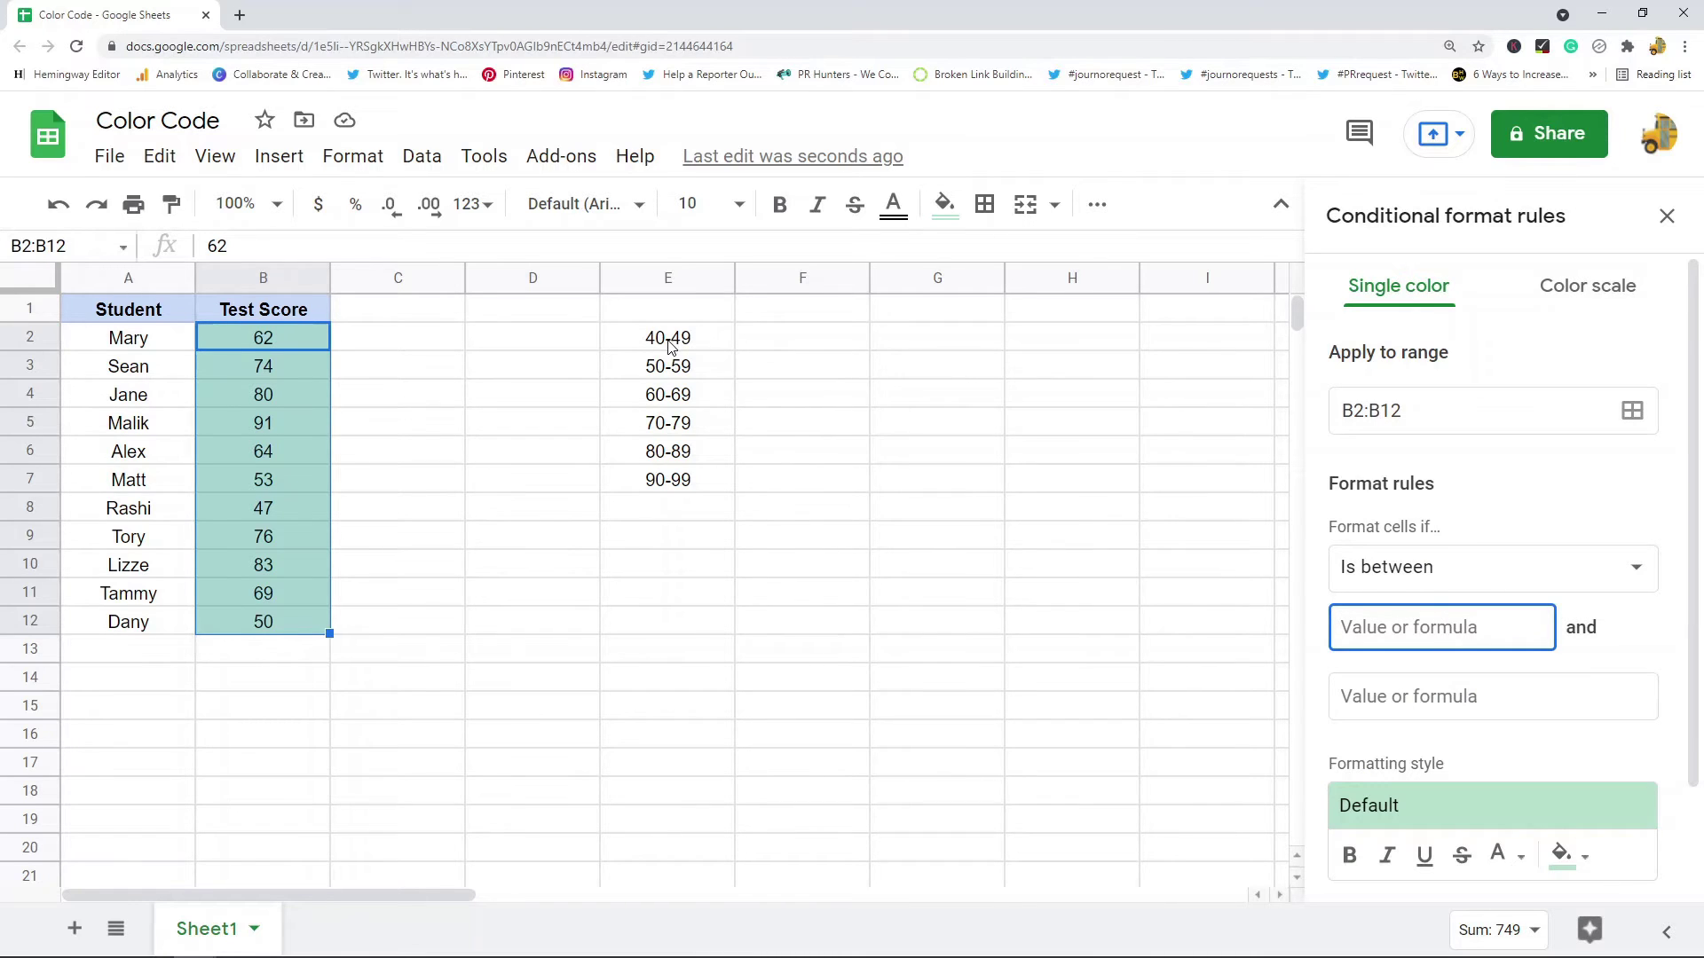
pyautogui.write('40')
pyautogui.click(1470, 686)
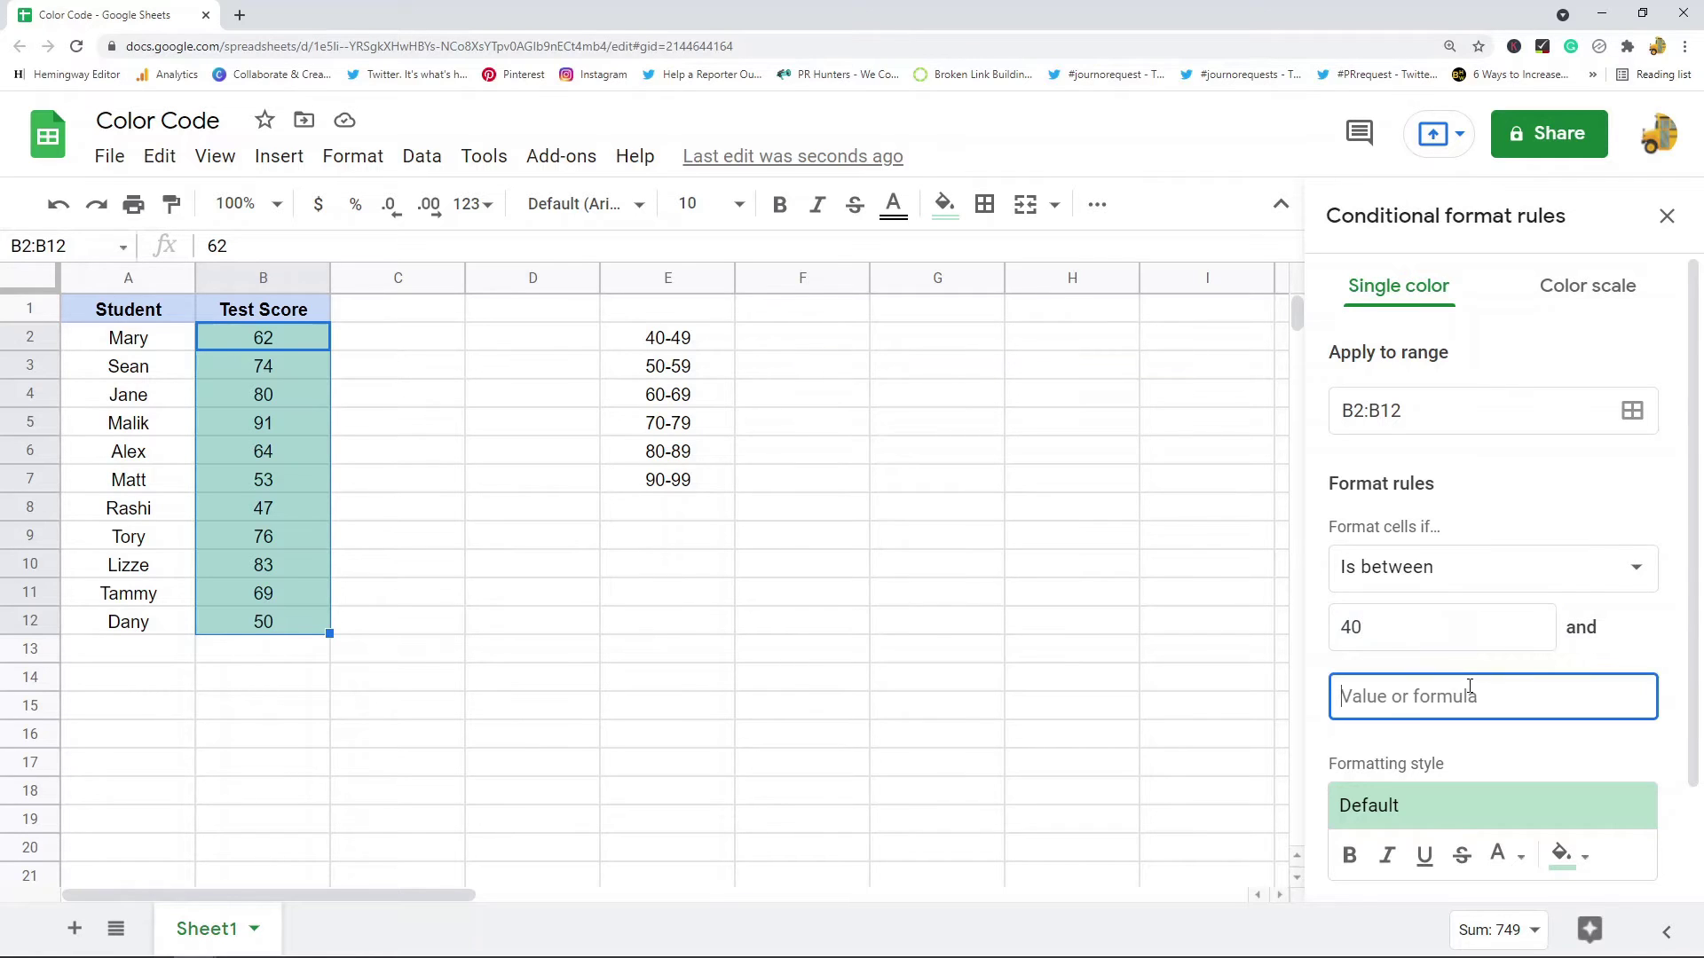
pyautogui.write('4')
pyautogui.scroll(-2, 1498, 429)
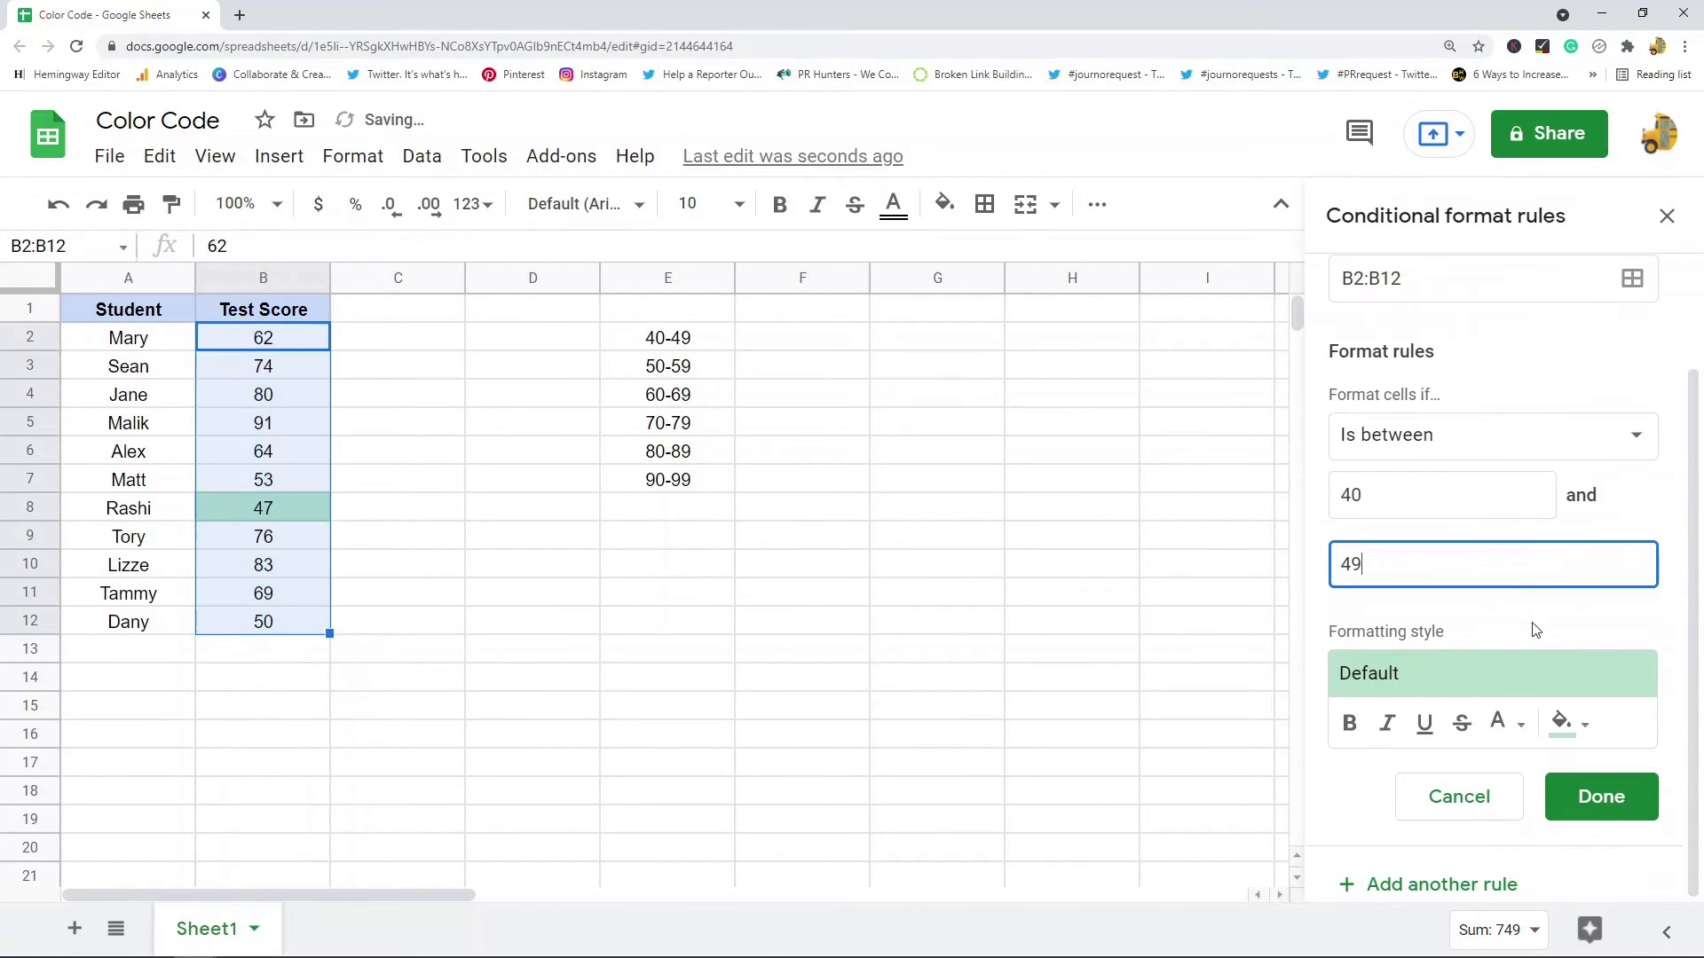
pyautogui.click(1590, 731)
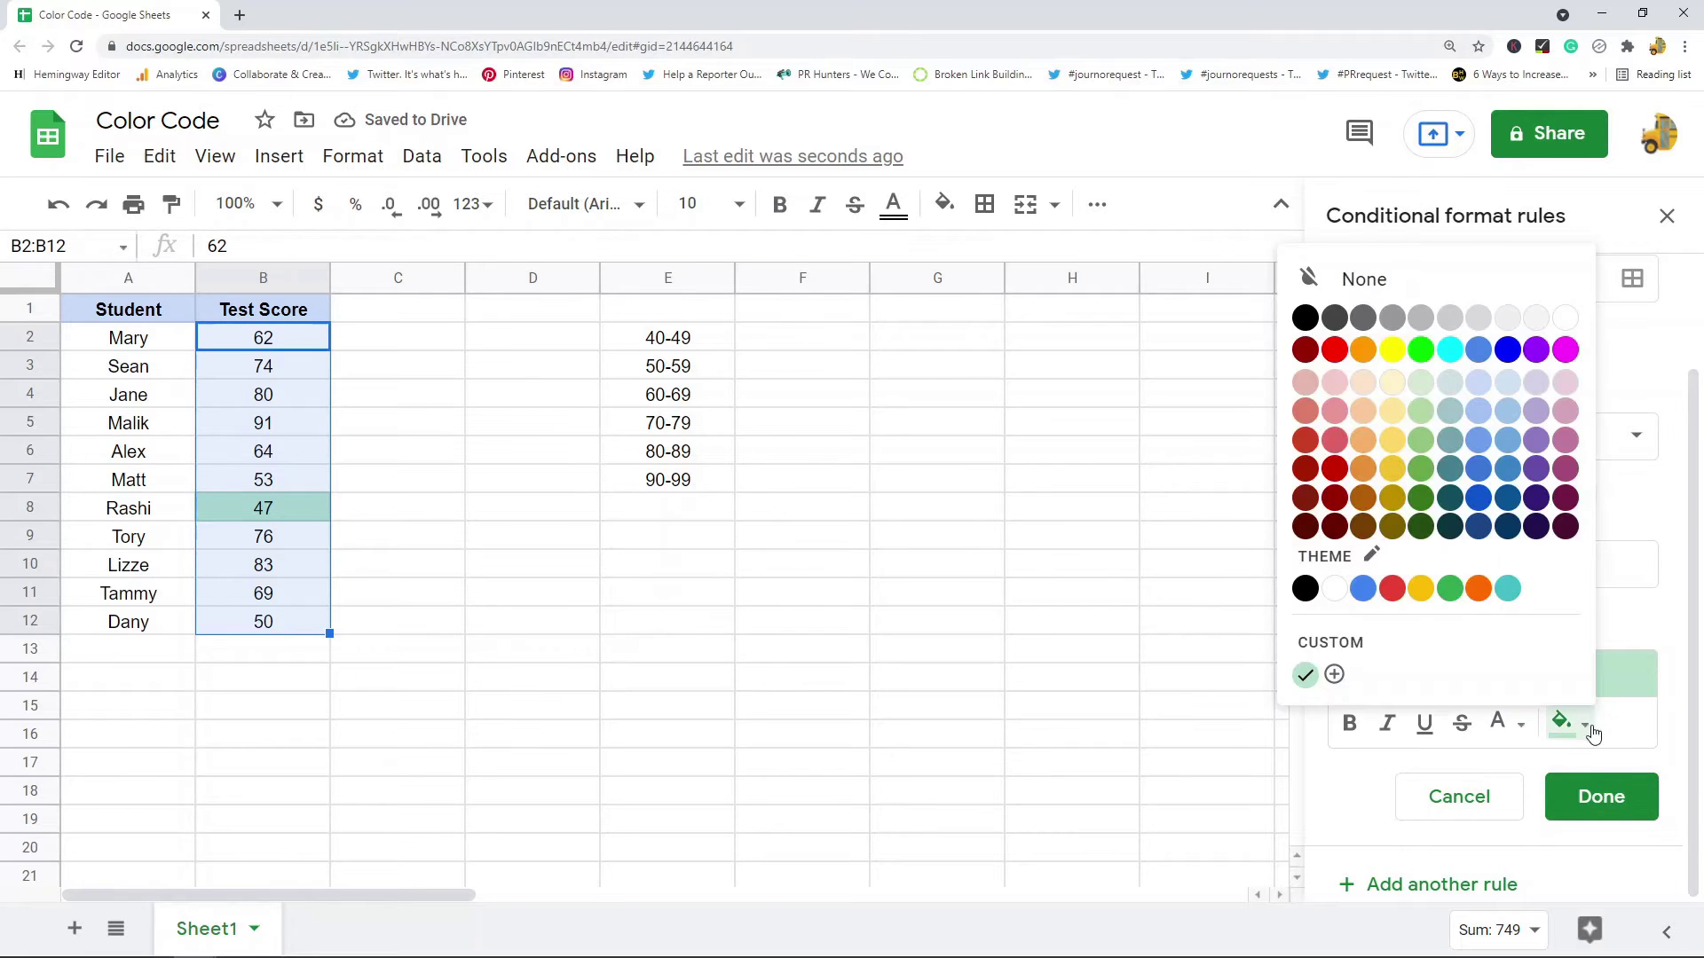
pyautogui.click(1336, 391)
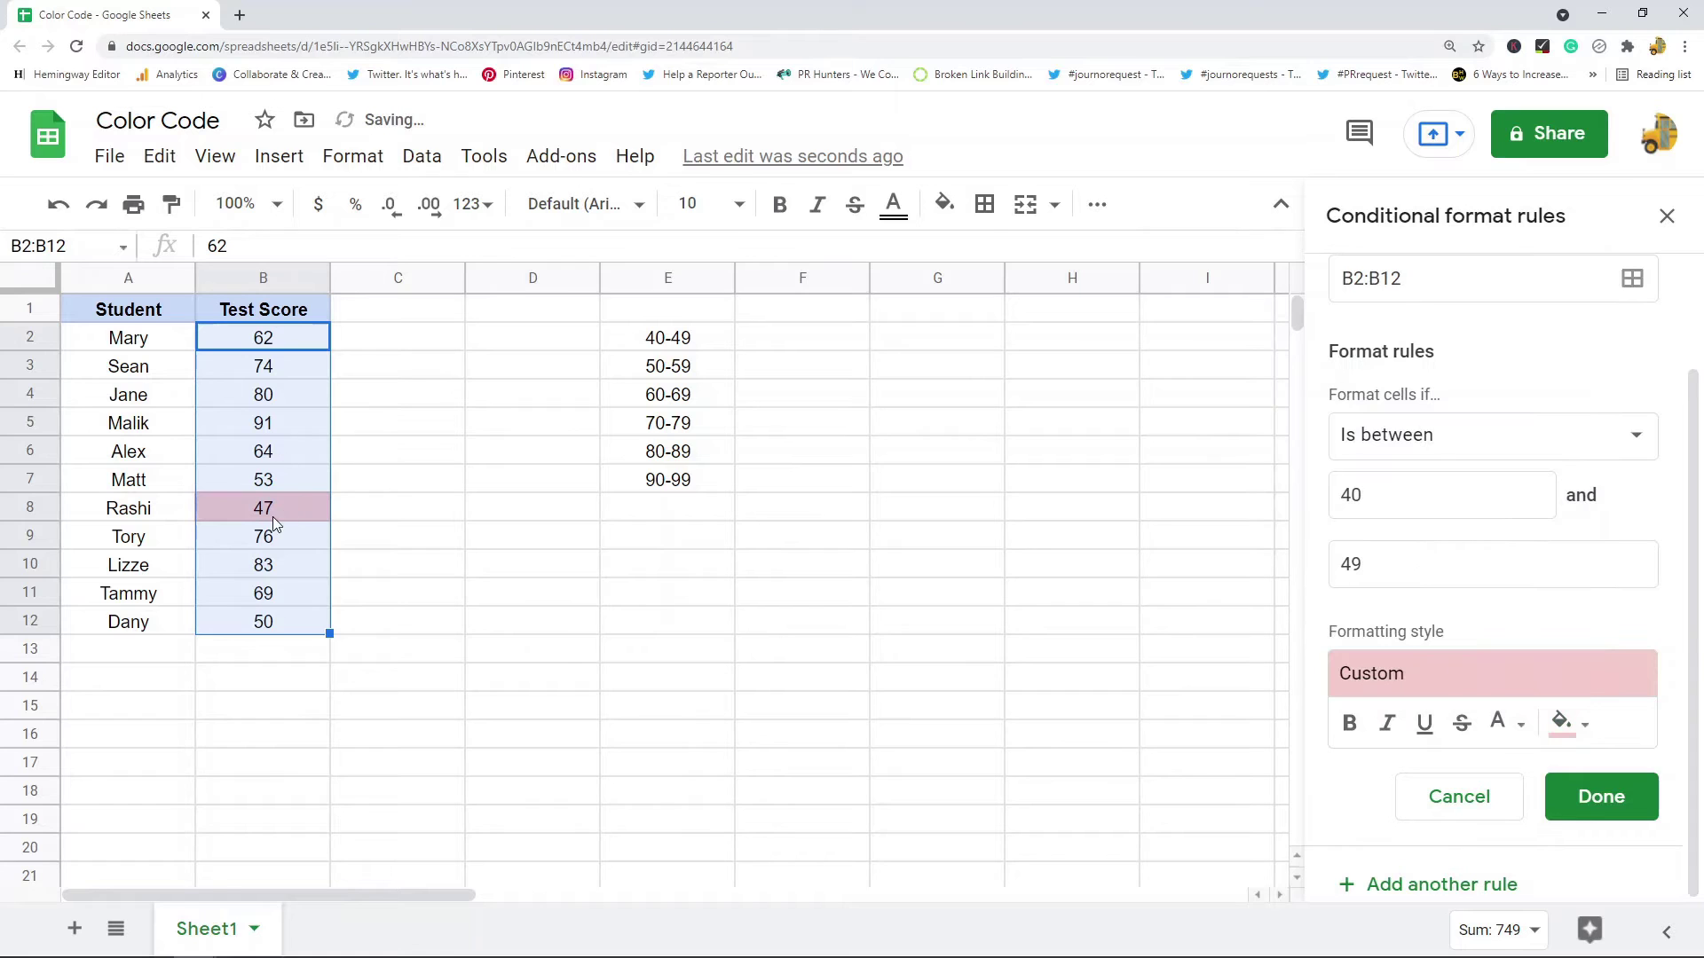
pyautogui.click(1597, 798)
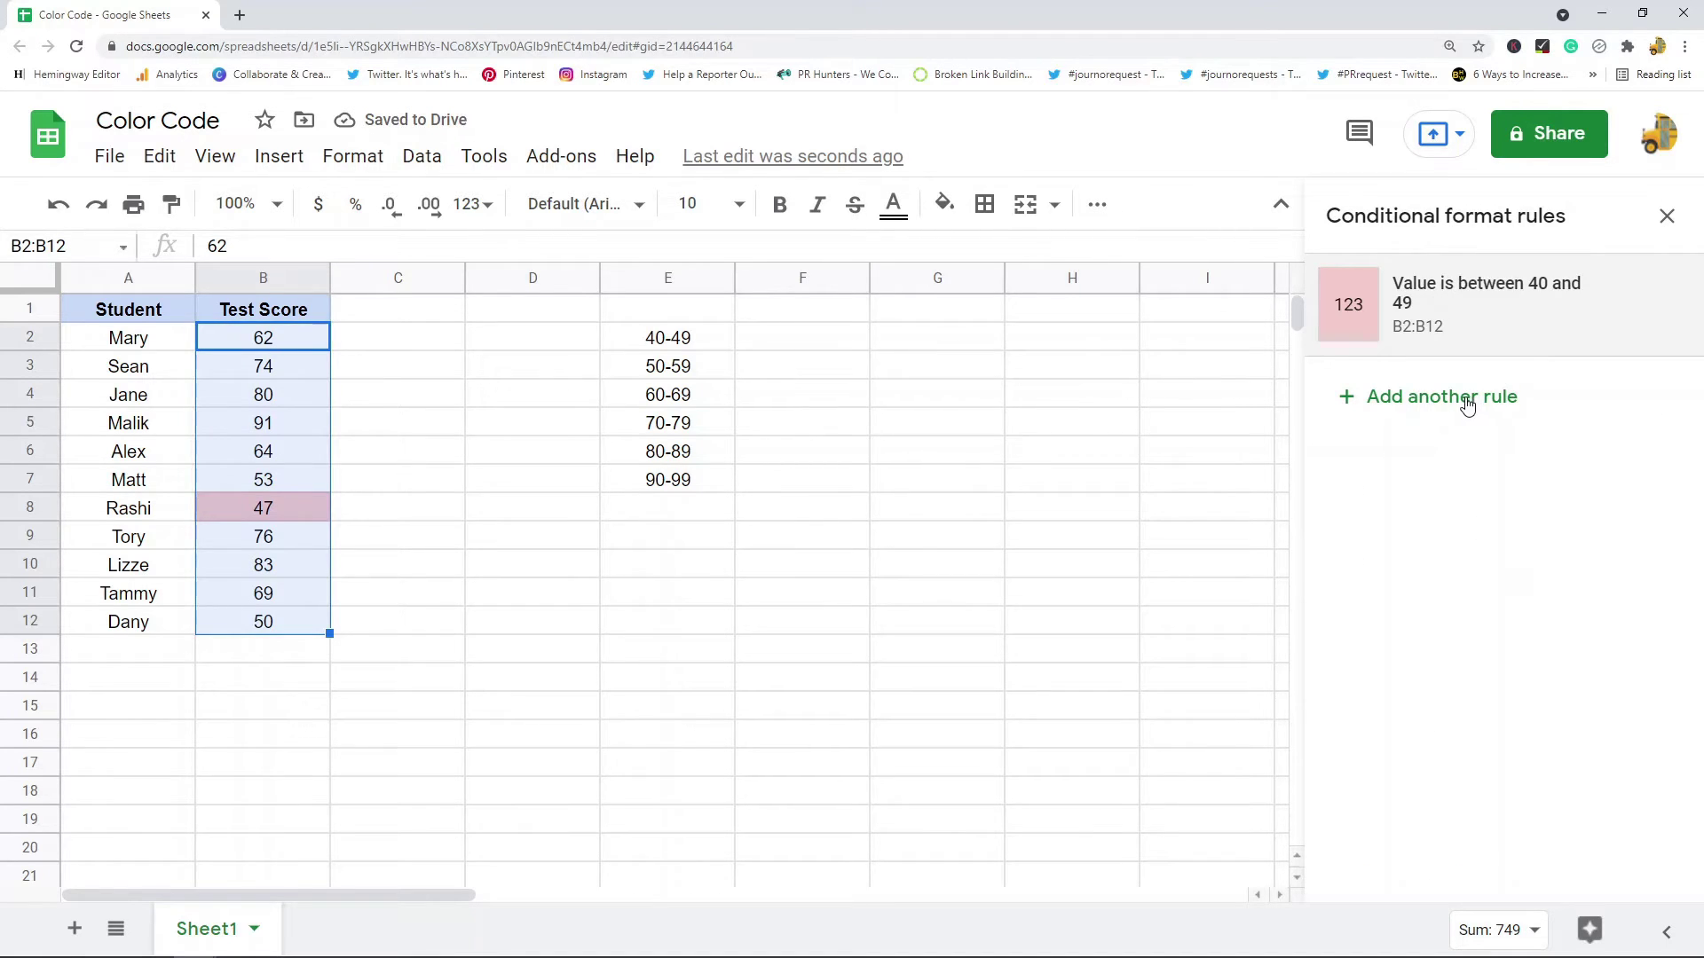
# Add an 'Is between' 50–59 rule with a pink fill
pyautogui.click(1430, 398)
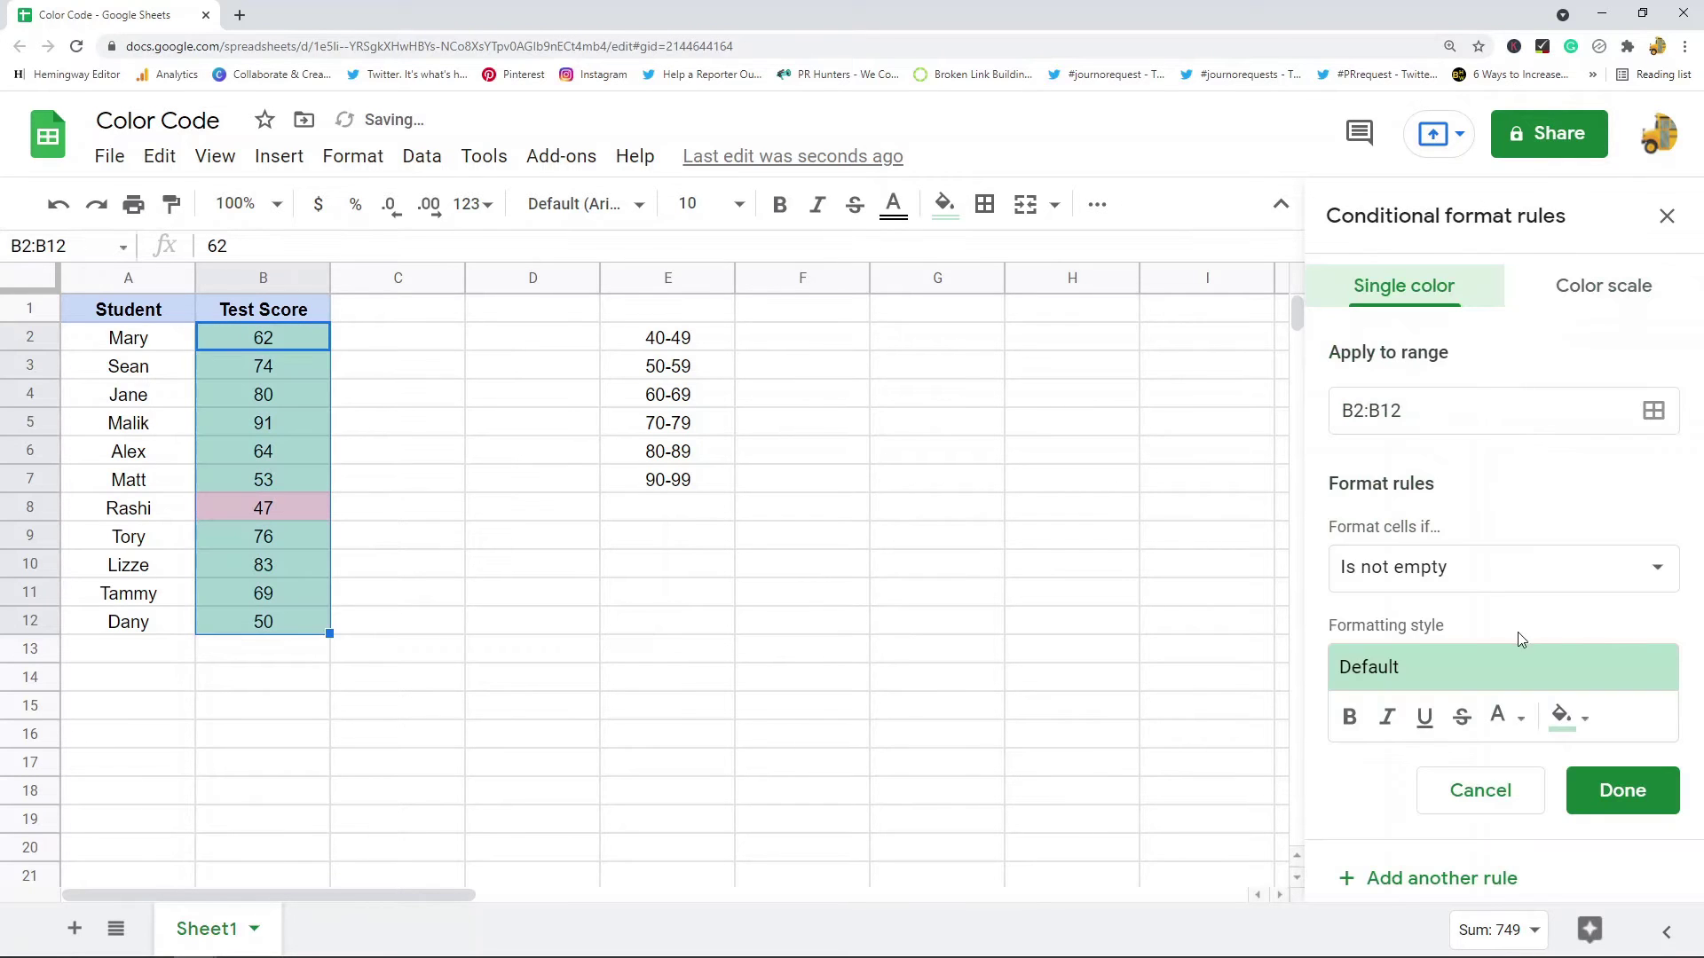
pyautogui.click(1476, 569)
pyautogui.scroll(-5, 1482, 781)
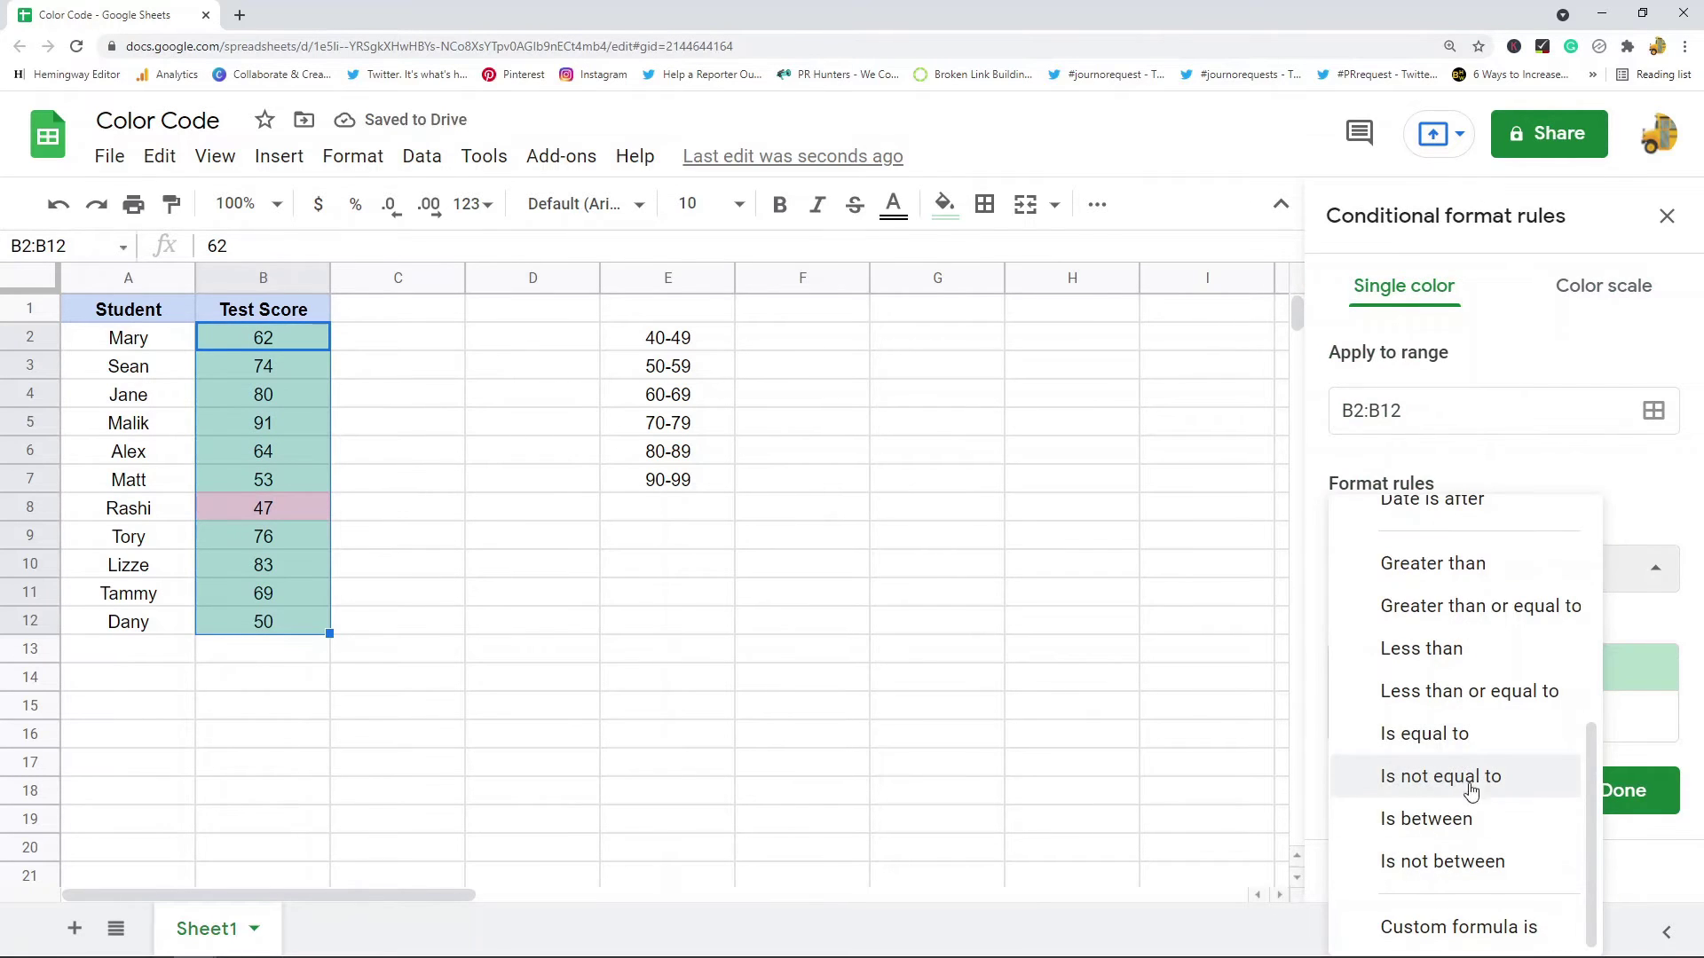
pyautogui.click(1453, 819)
pyautogui.click(1417, 630)
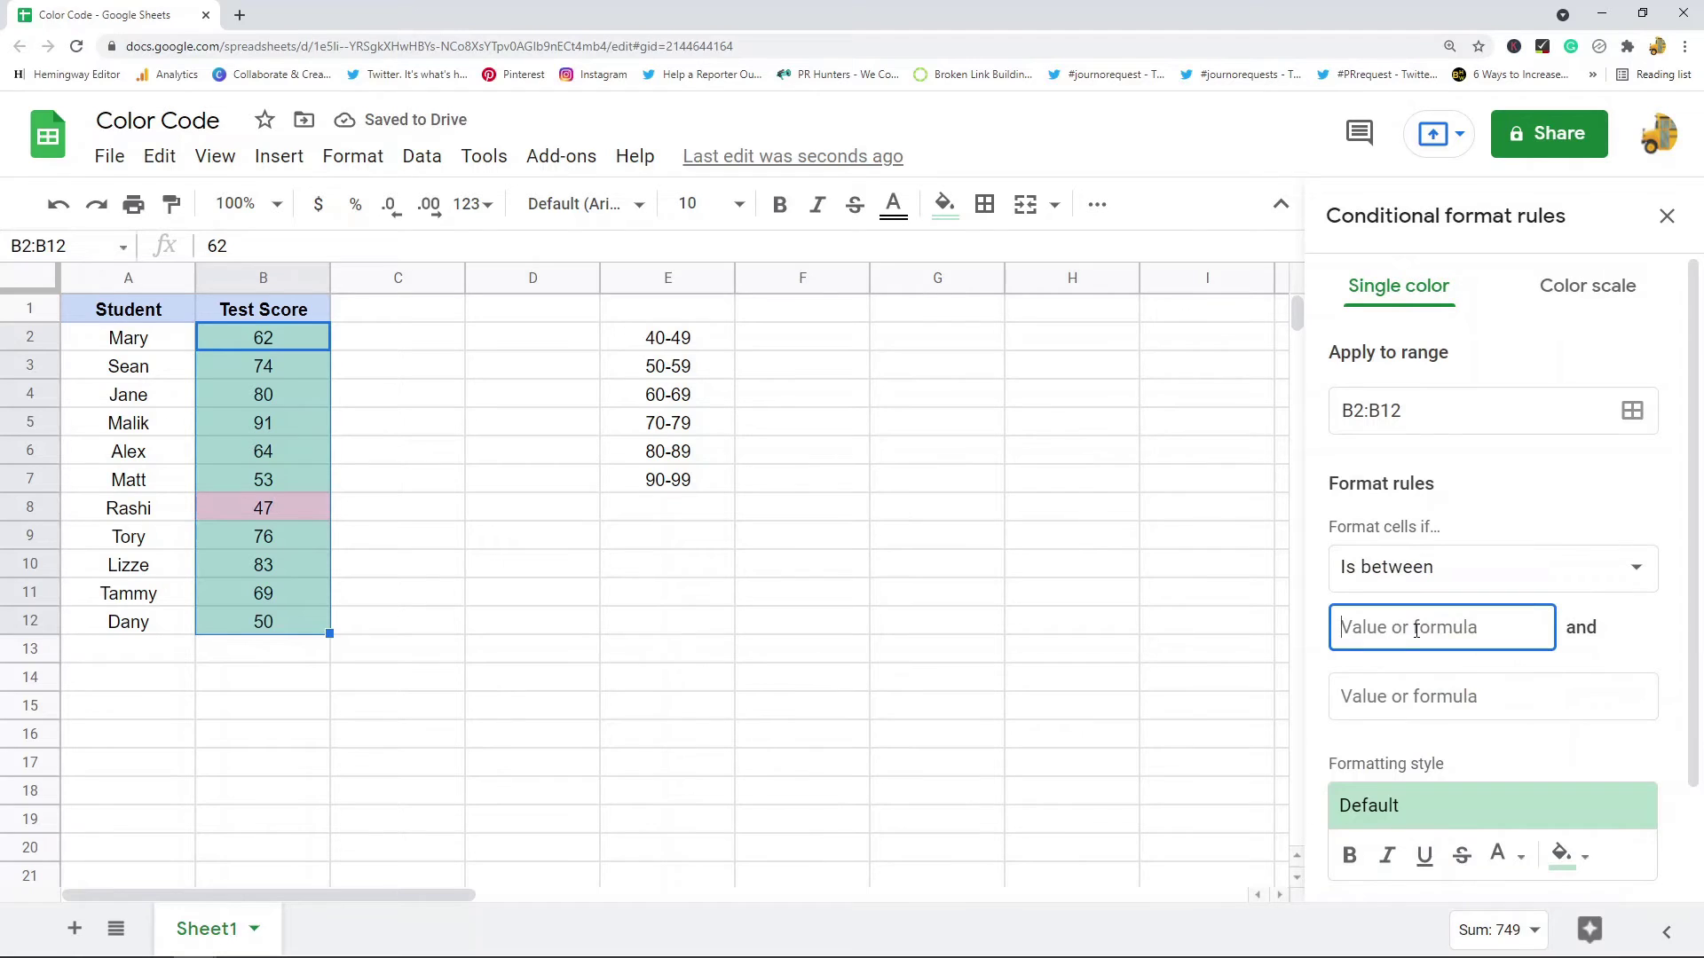
pyautogui.write('50')
pyautogui.click(1438, 703)
pyautogui.write('5')
pyautogui.click(1562, 855)
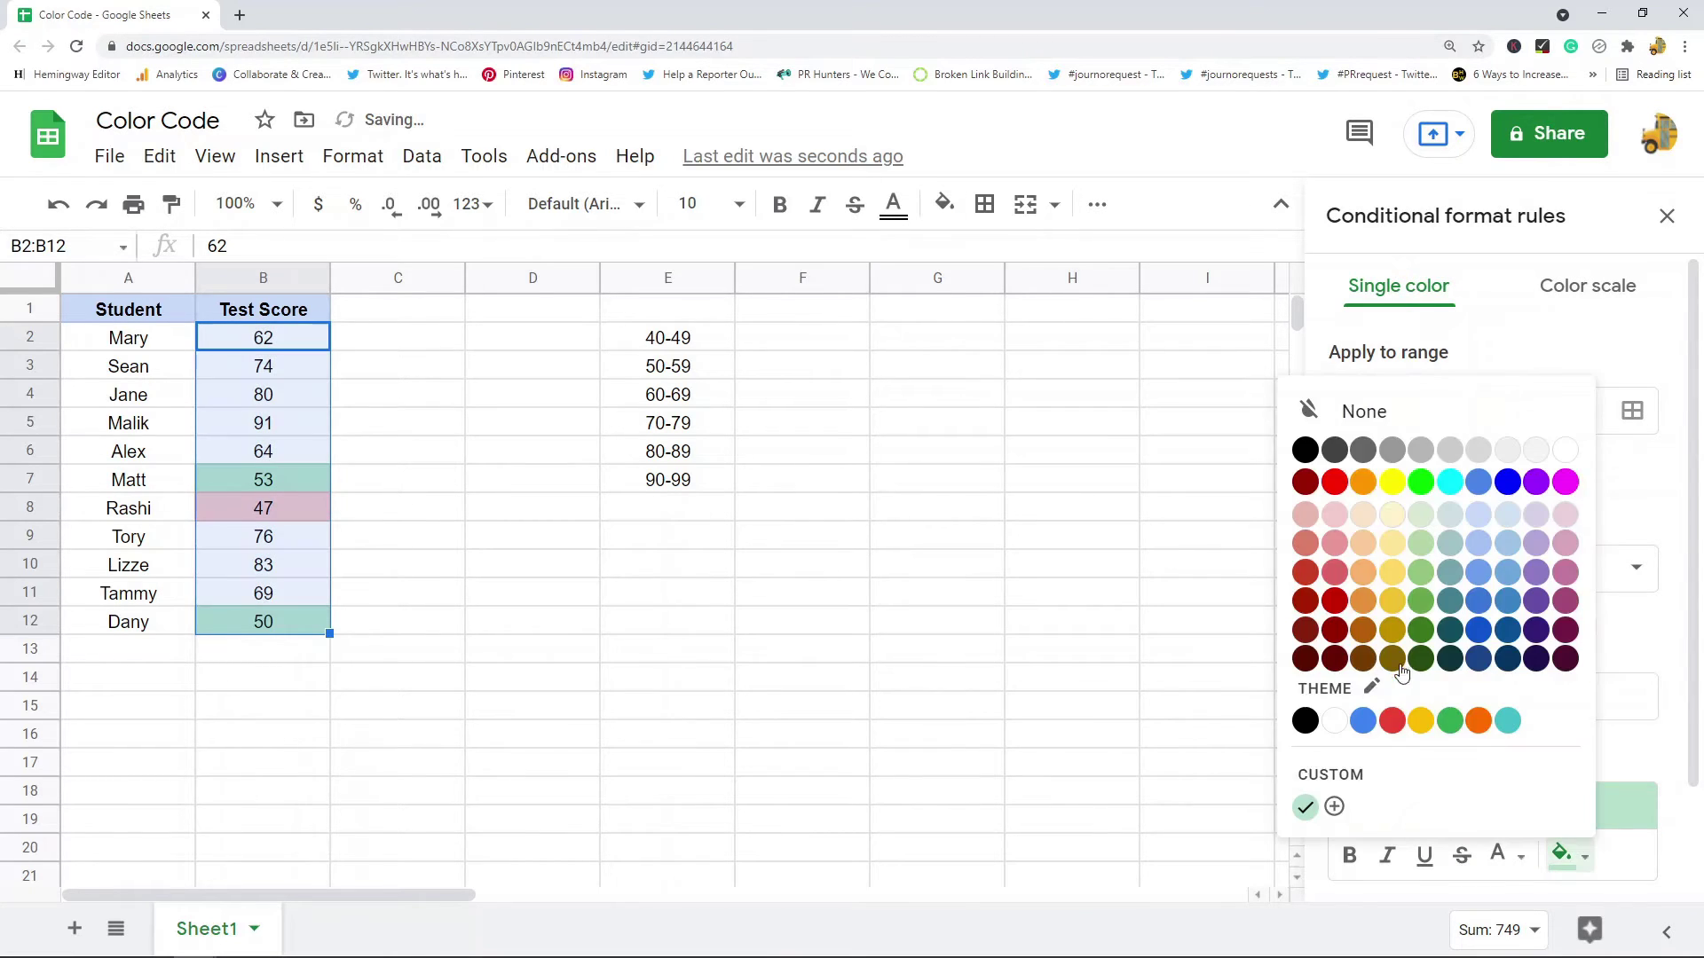
pyautogui.click(1335, 543)
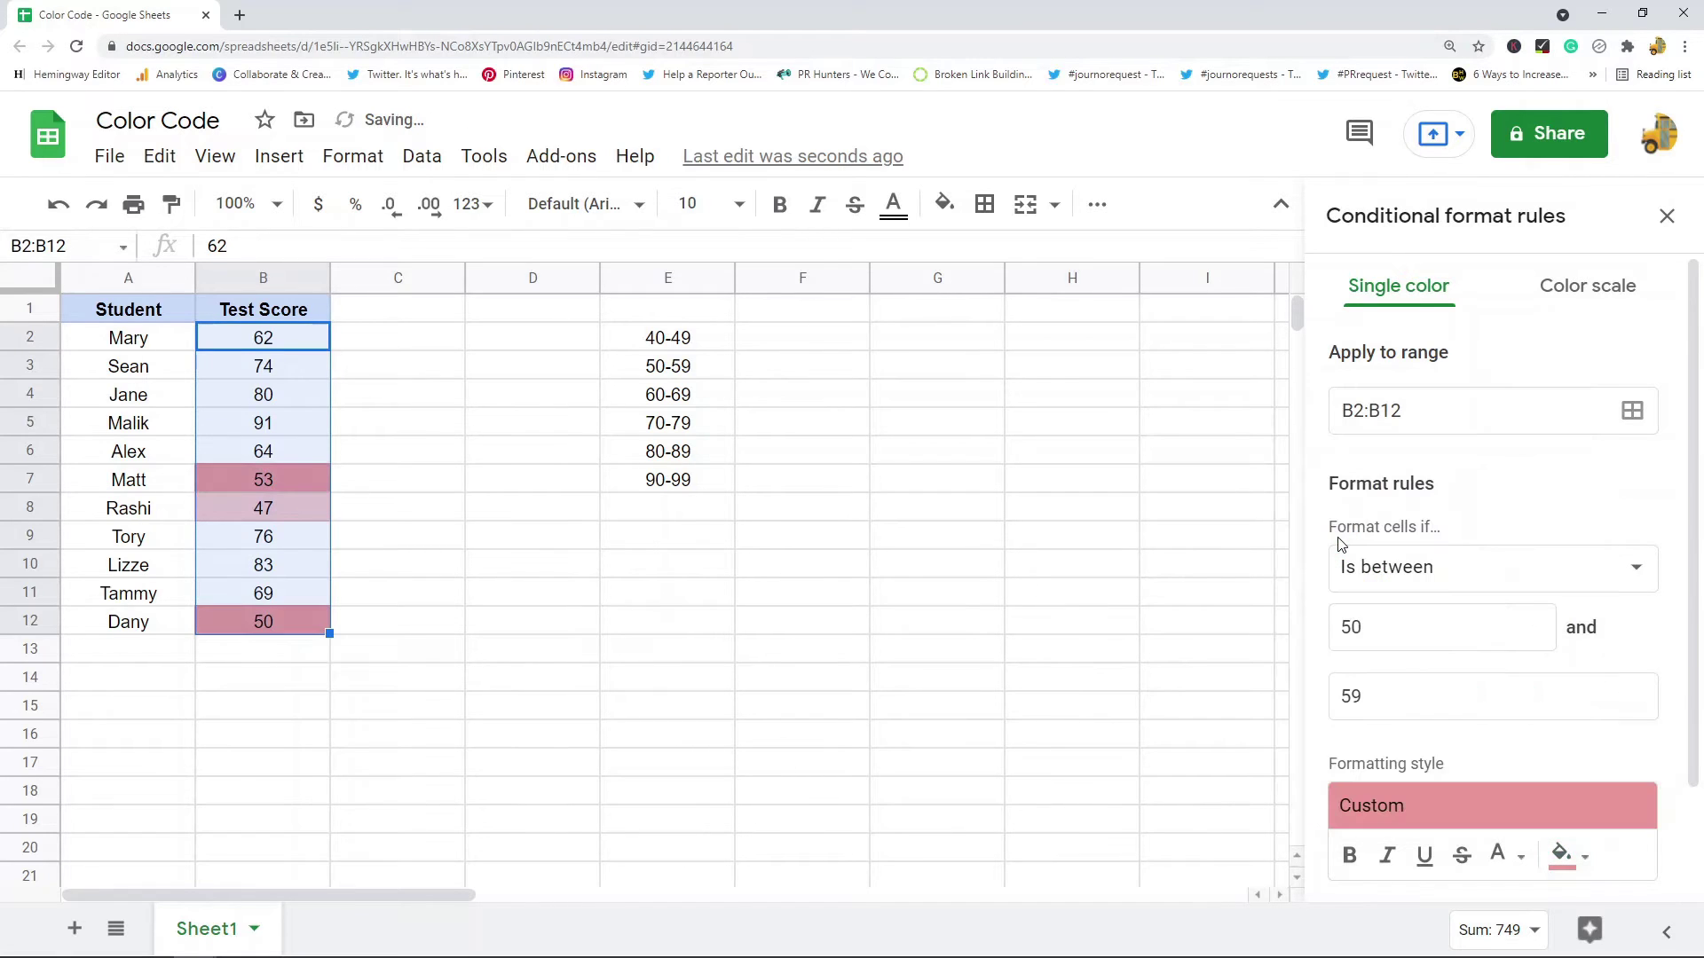
pyautogui.scroll(-1, 1563, 771)
pyautogui.click(1590, 803)
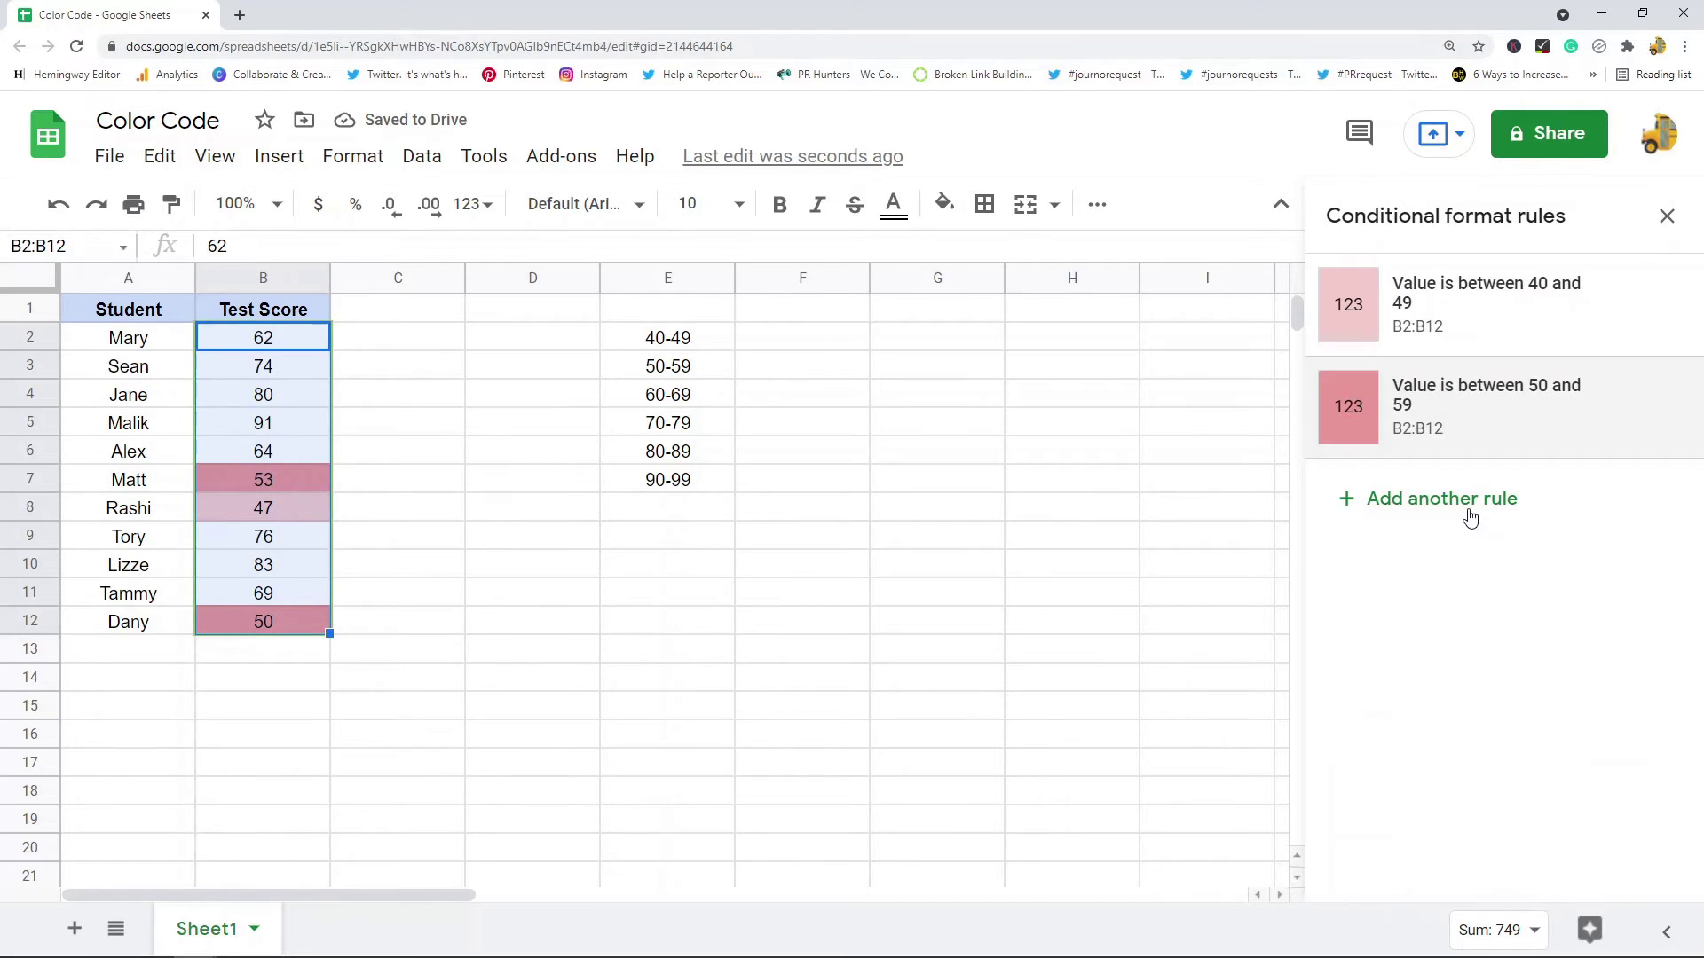
# Add an 'Is between' 60–69 rule with a slightly deeper red fill
pyautogui.click(1498, 515)
pyautogui.click(1472, 566)
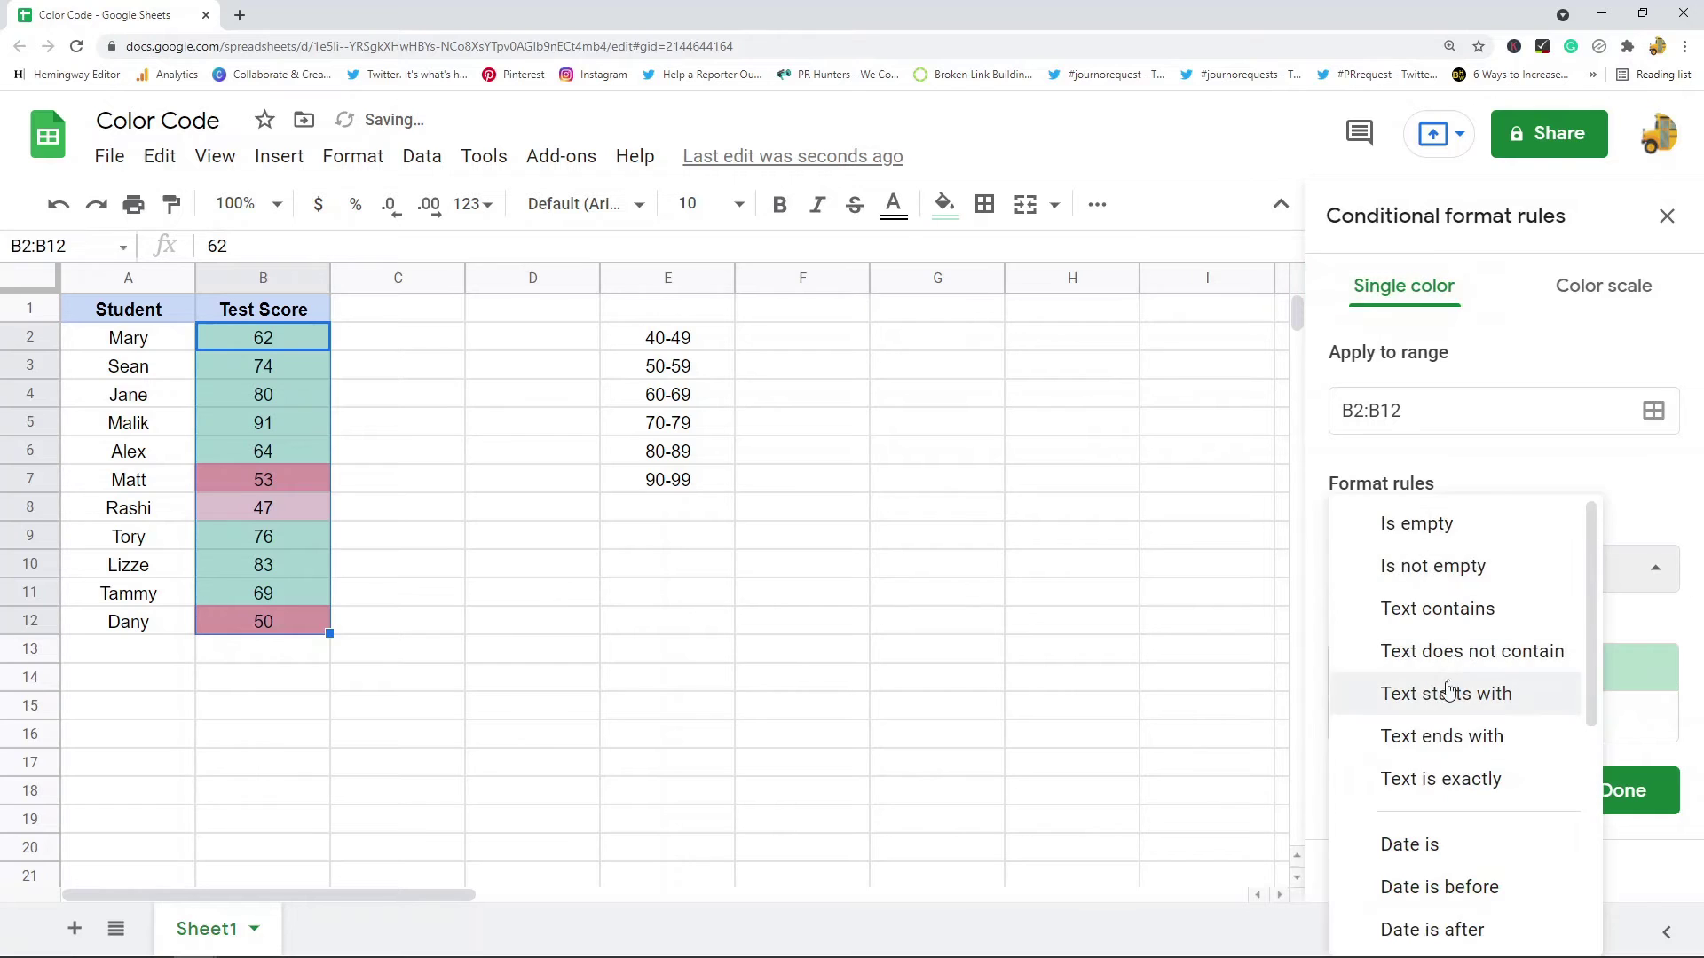
pyautogui.scroll(-5, 1499, 773)
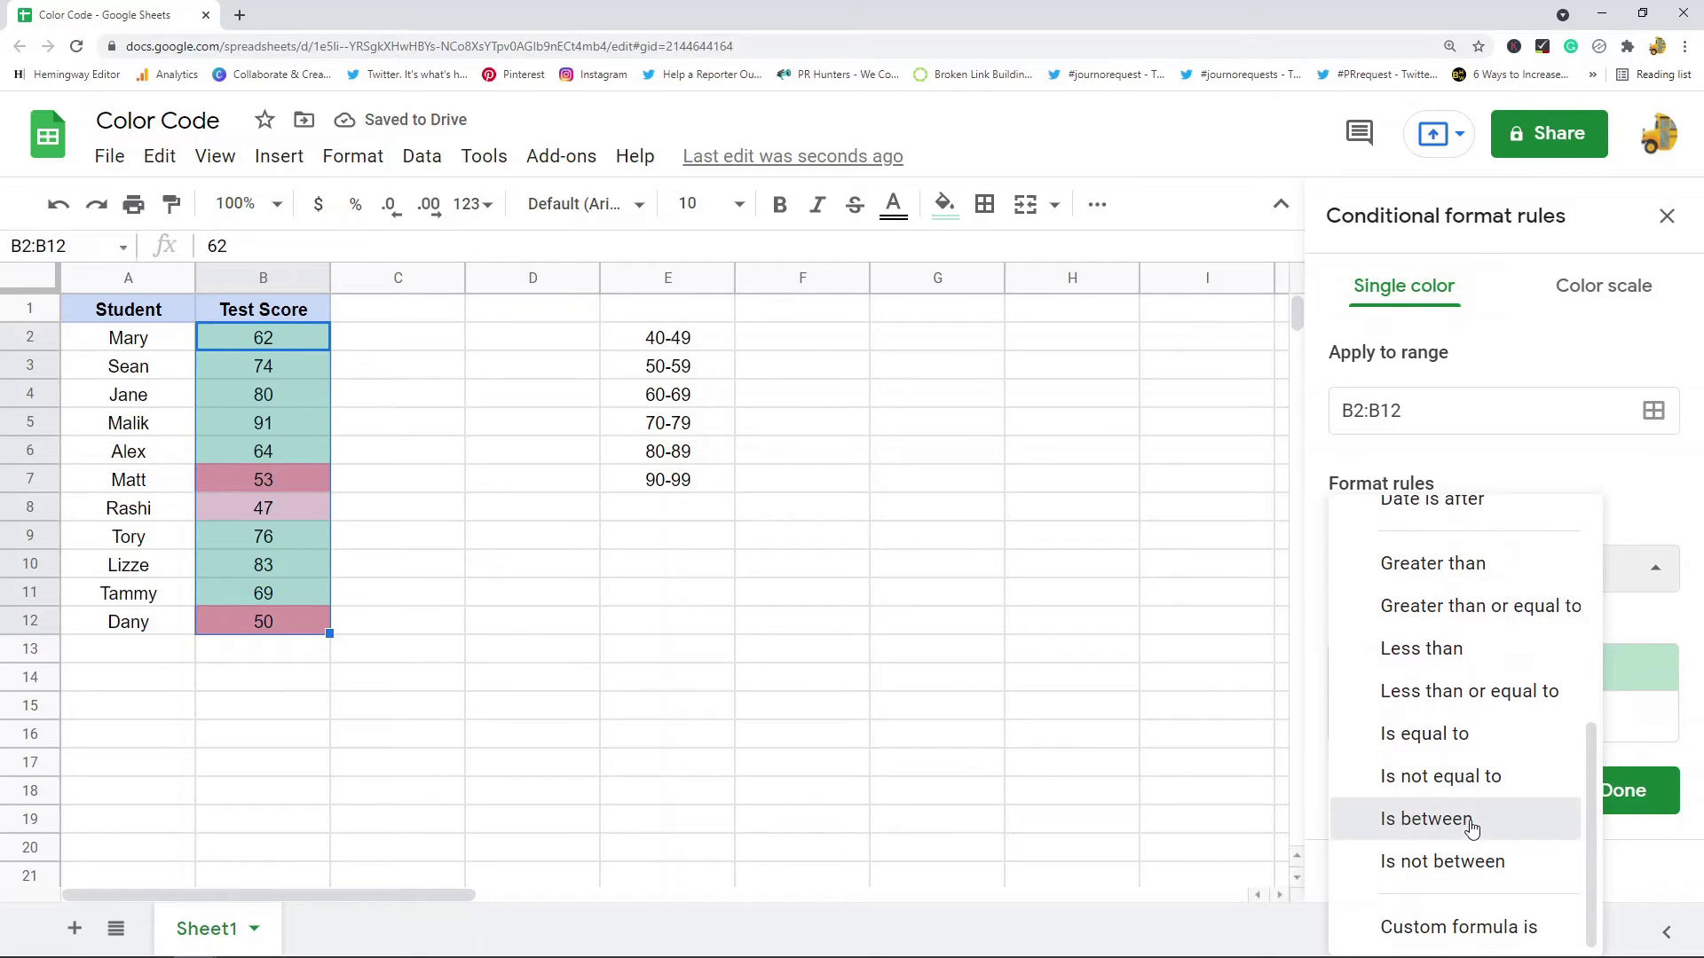
pyautogui.click(1468, 819)
pyautogui.click(1439, 637)
pyautogui.write('60')
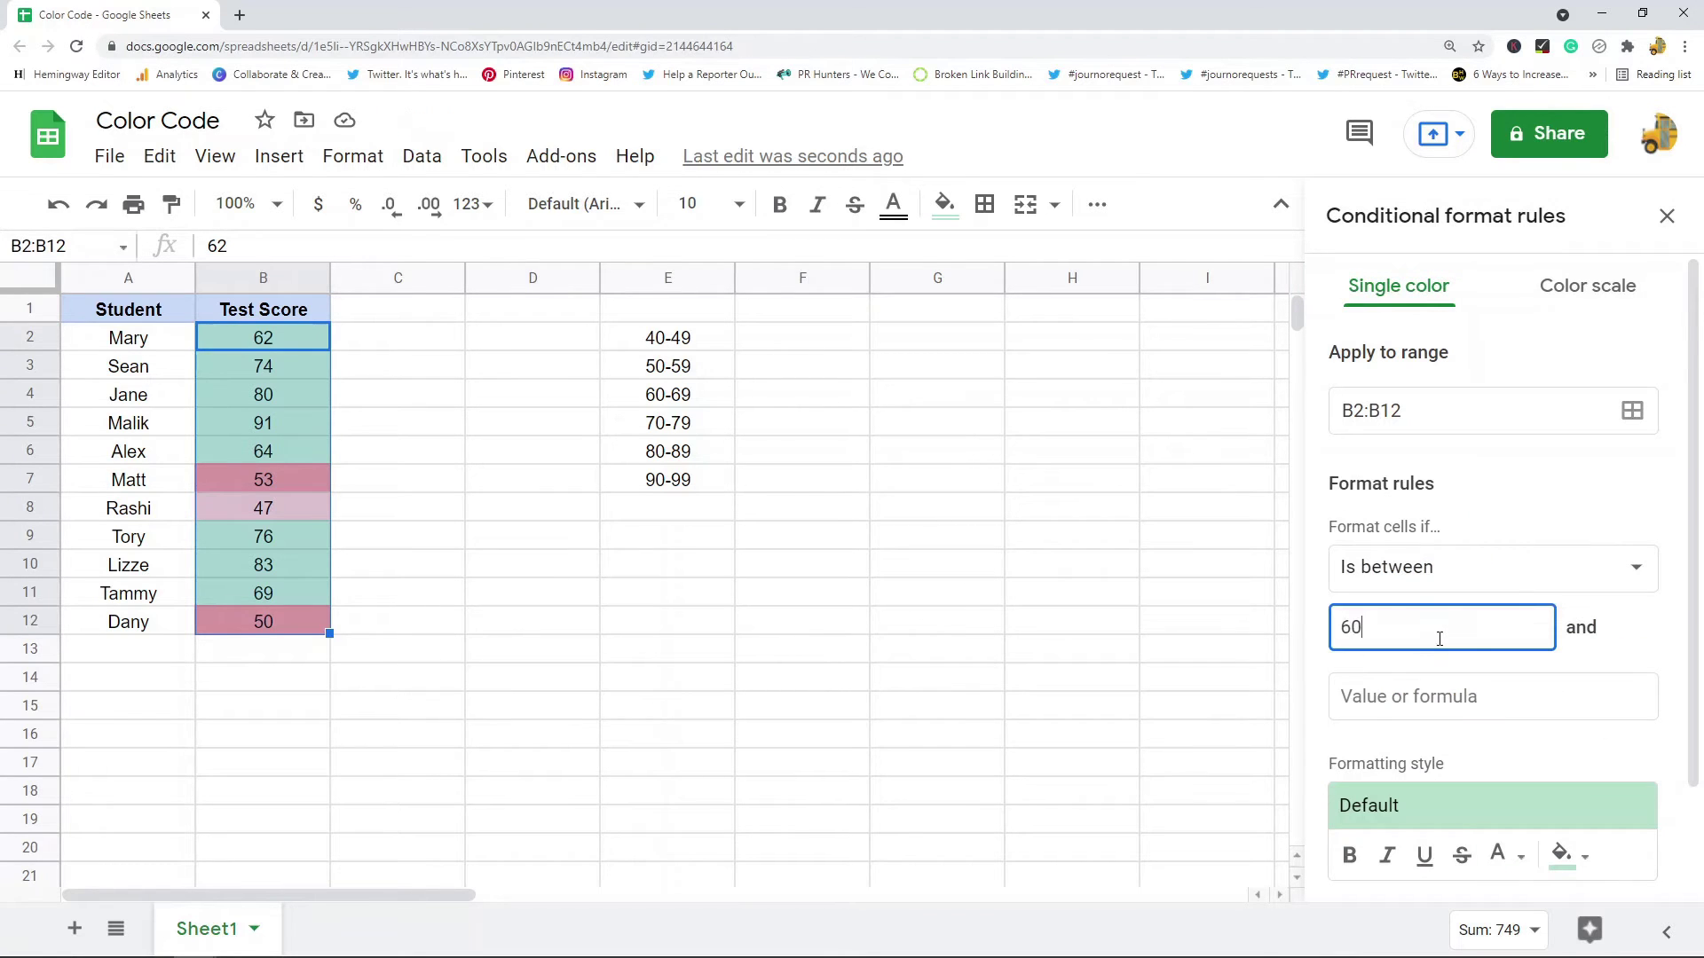
pyautogui.click(1431, 698)
pyautogui.write('69')
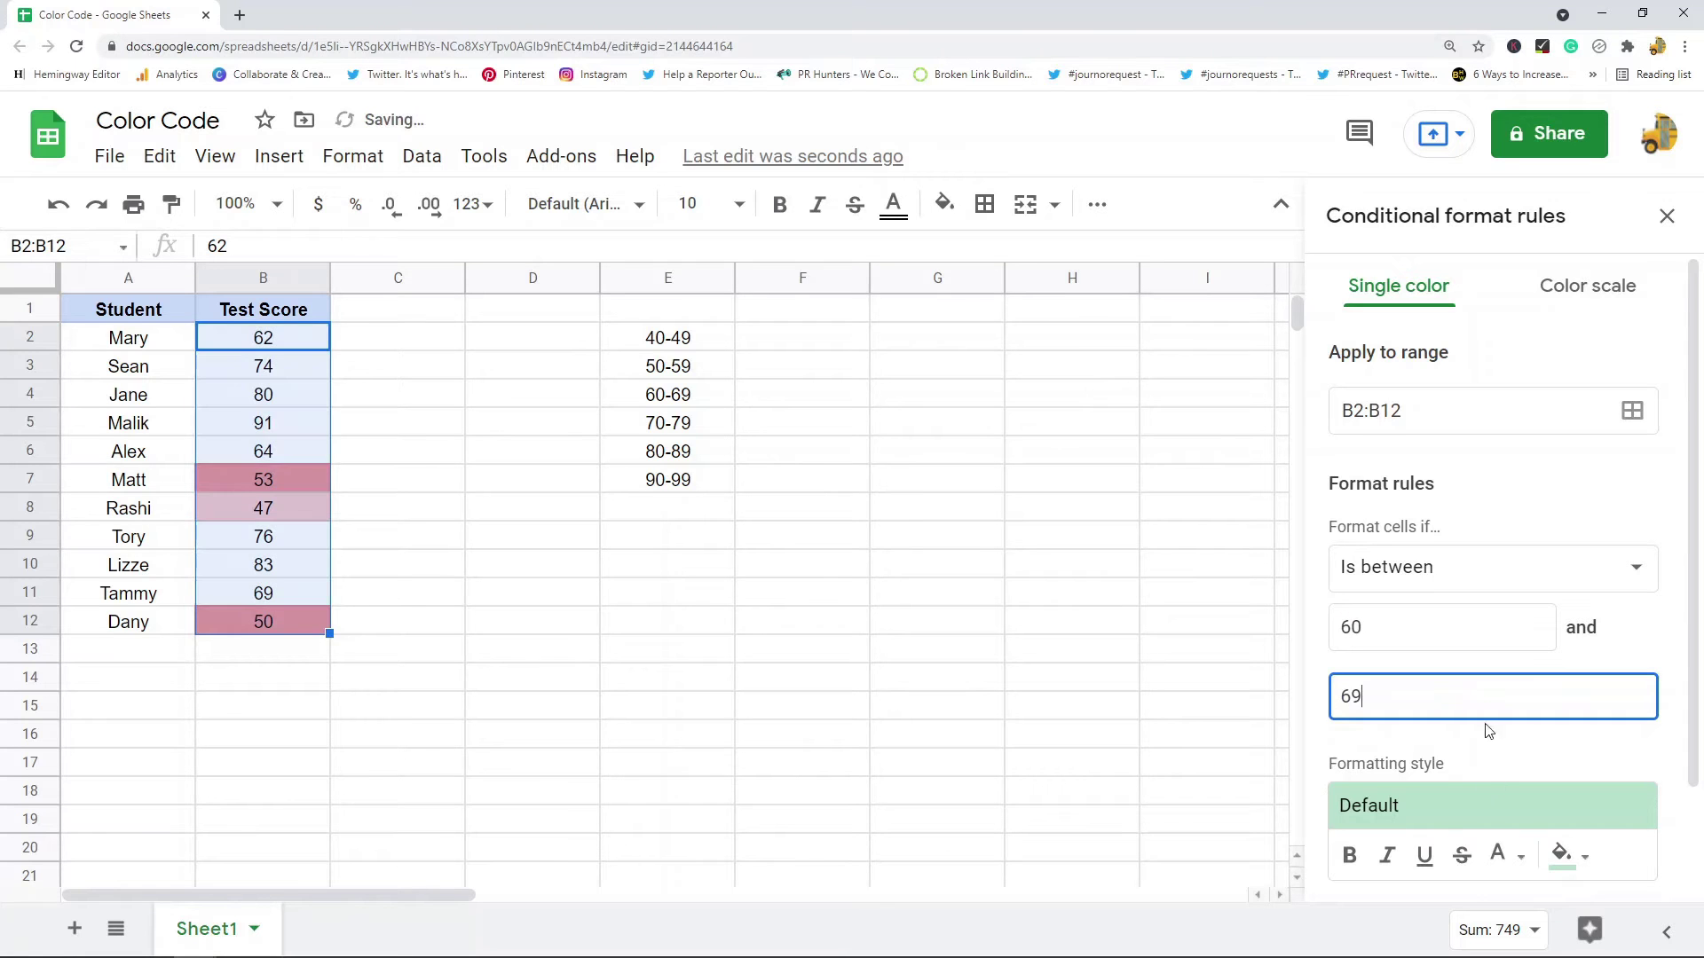
pyautogui.scroll(-2, 1561, 734)
pyautogui.click(1562, 734)
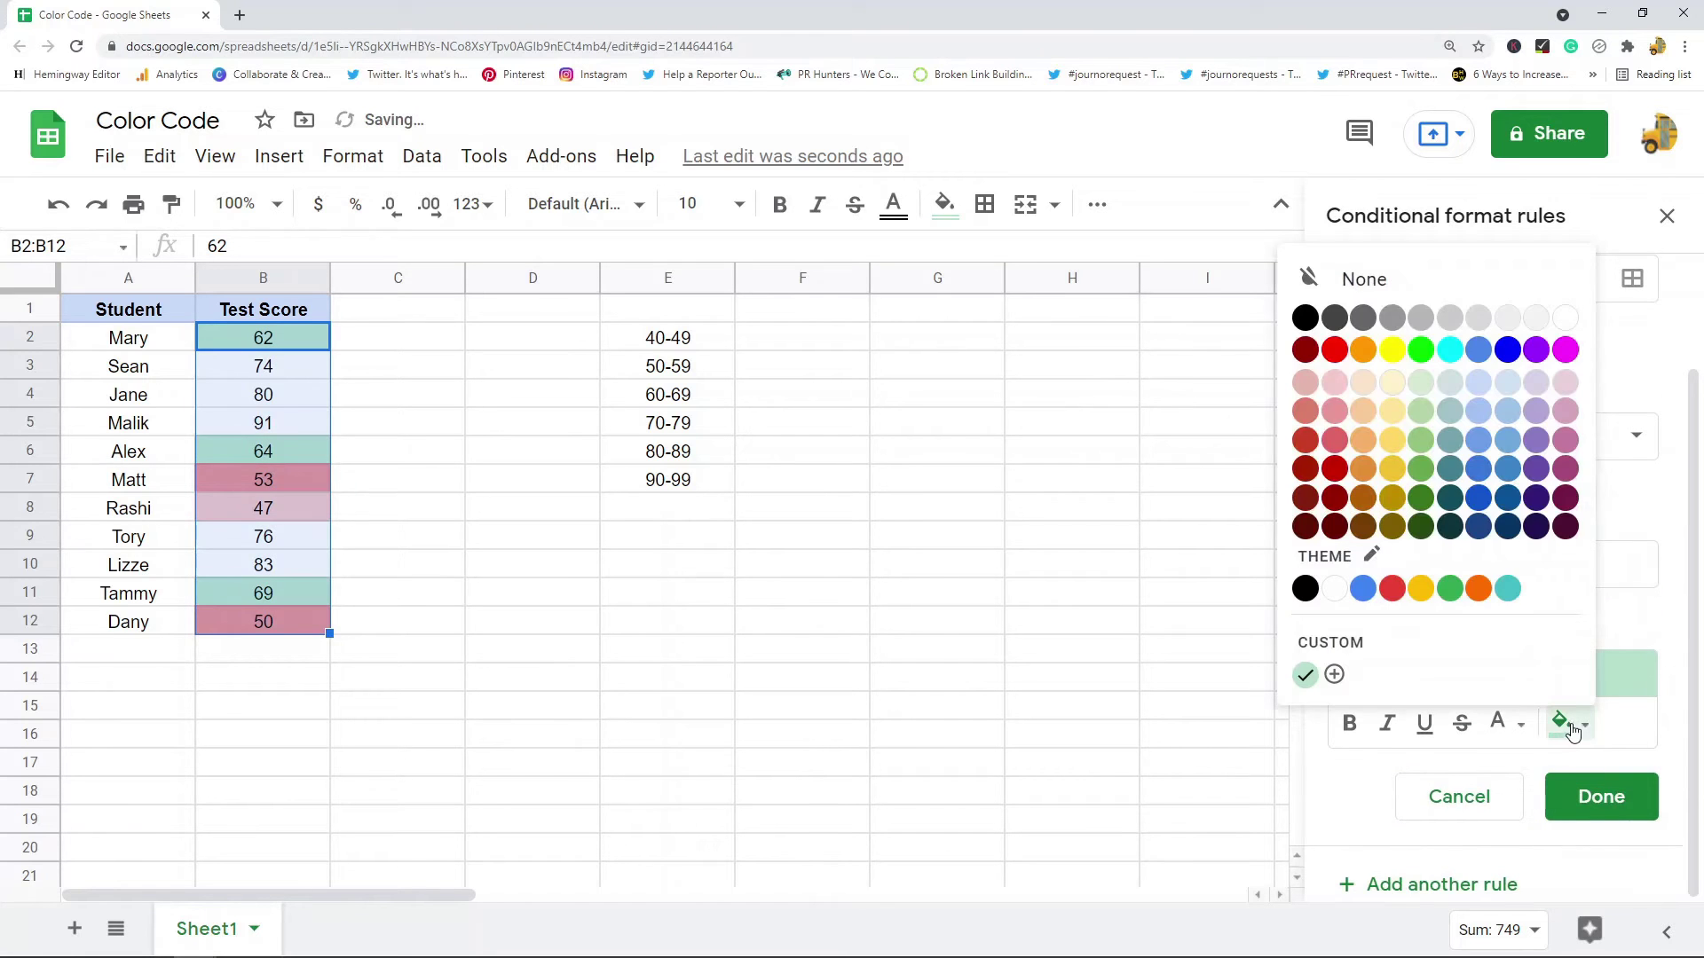
pyautogui.click(1334, 440)
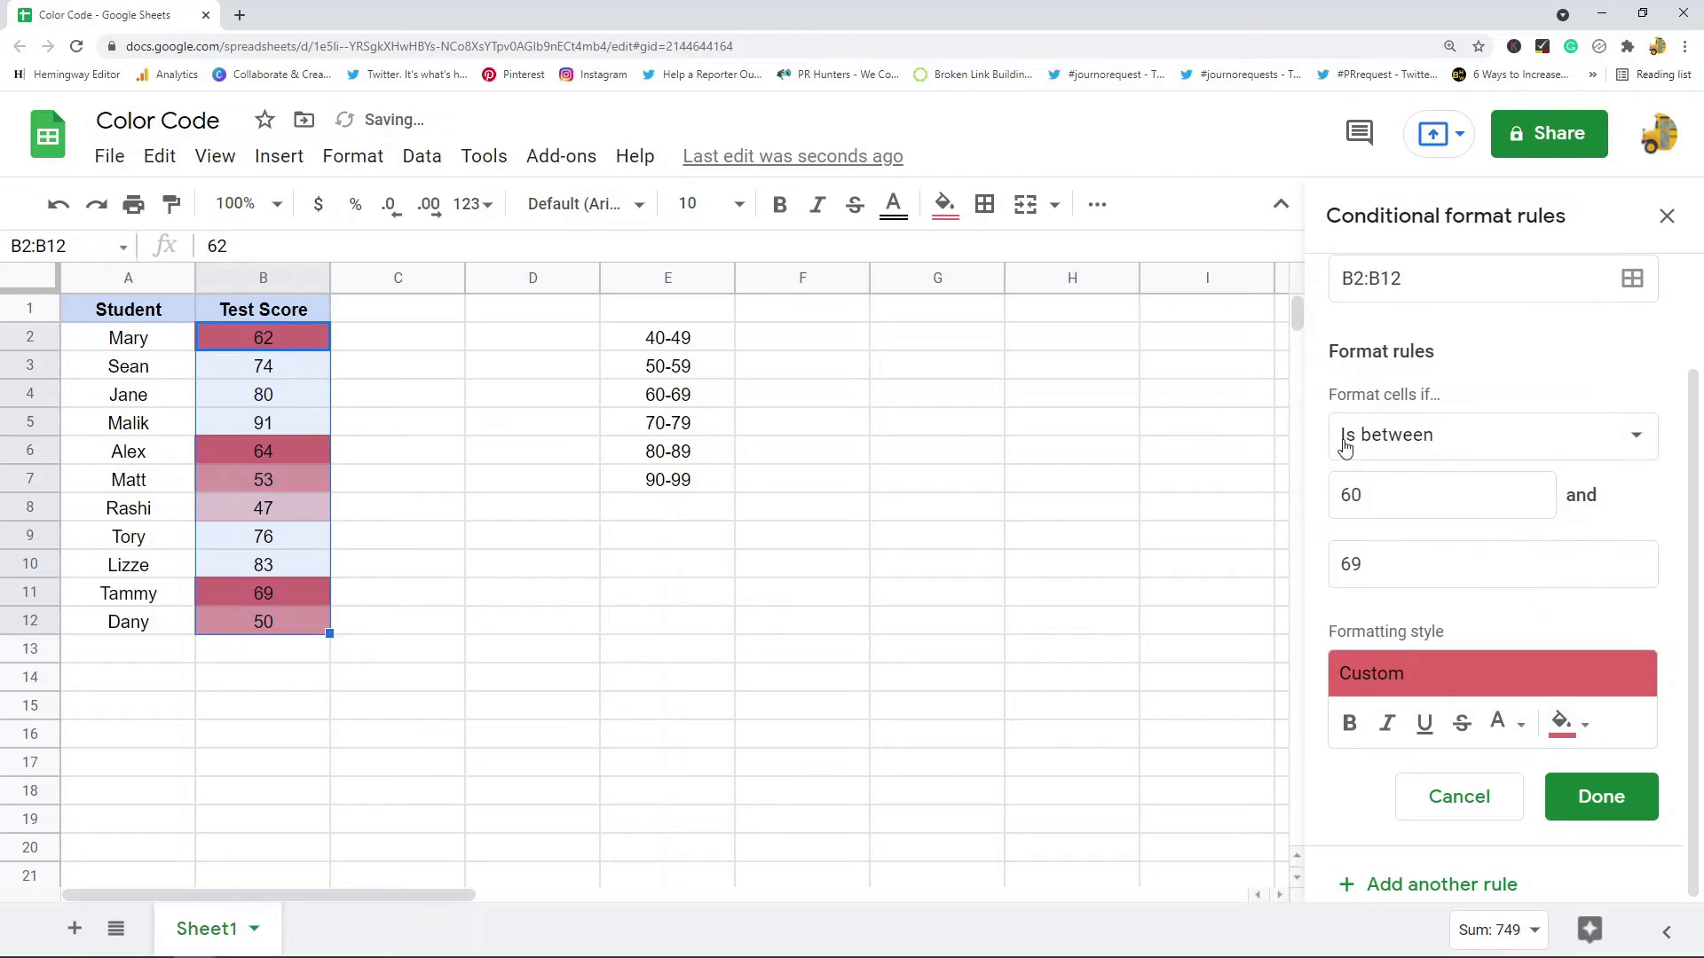
pyautogui.click(1601, 798)
# Add an 'Is between' 70–79 rule with a darker red fill
pyautogui.click(1468, 594)
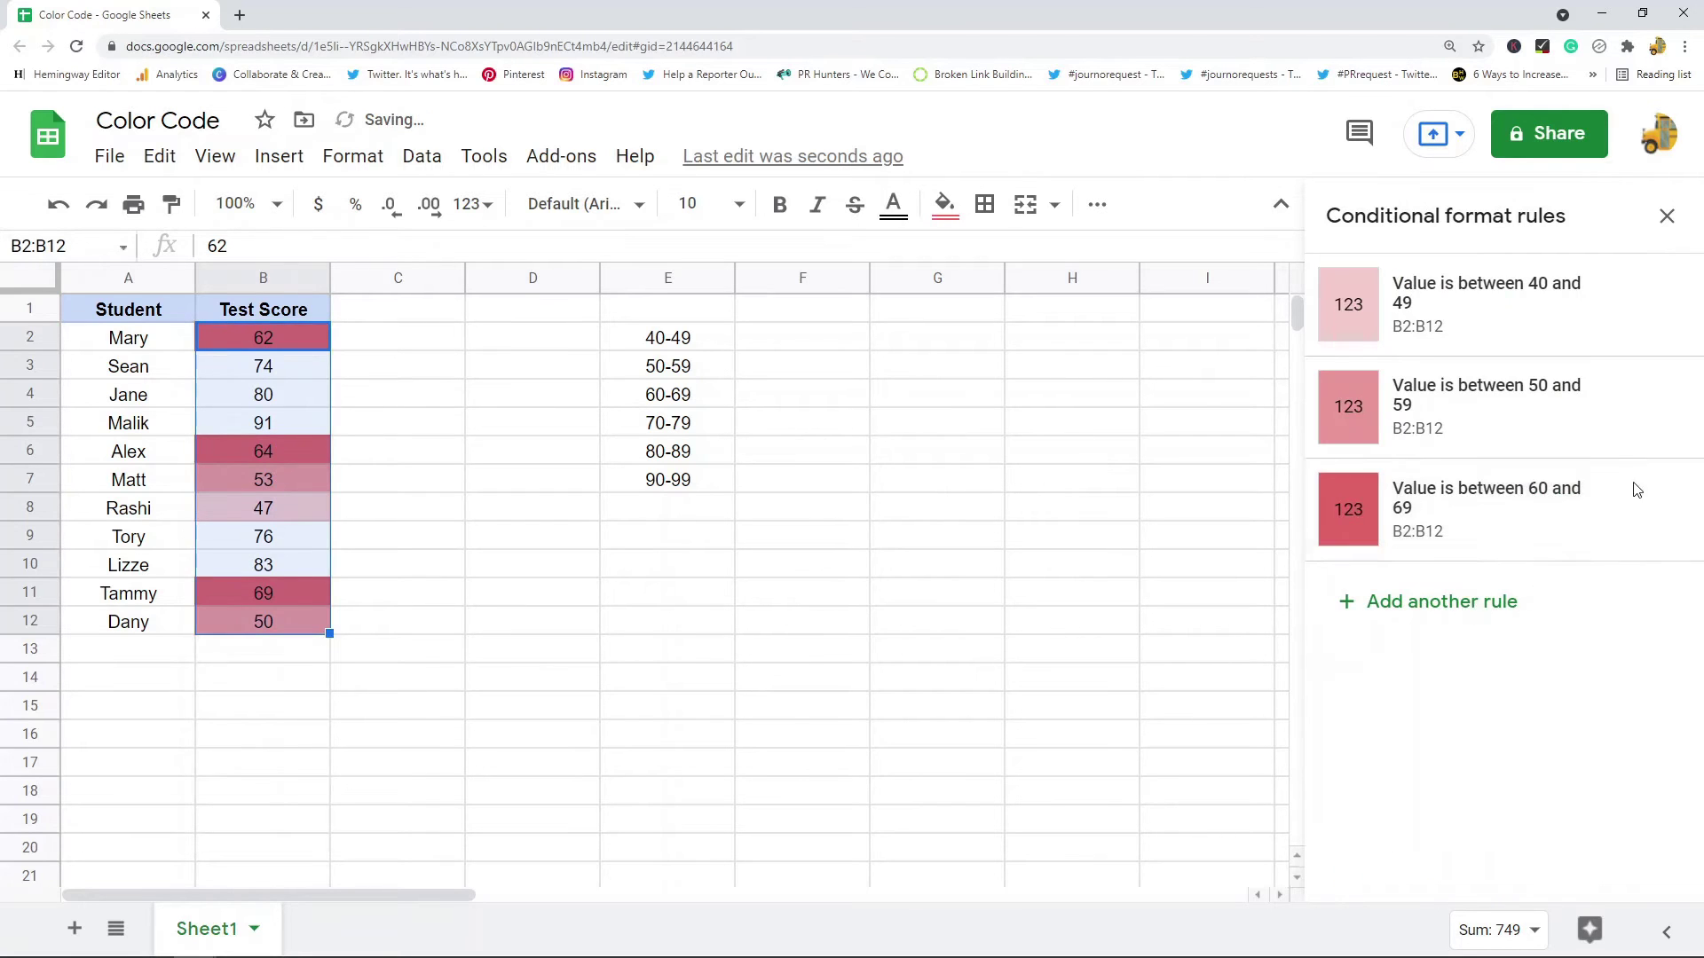
pyautogui.click(1445, 572)
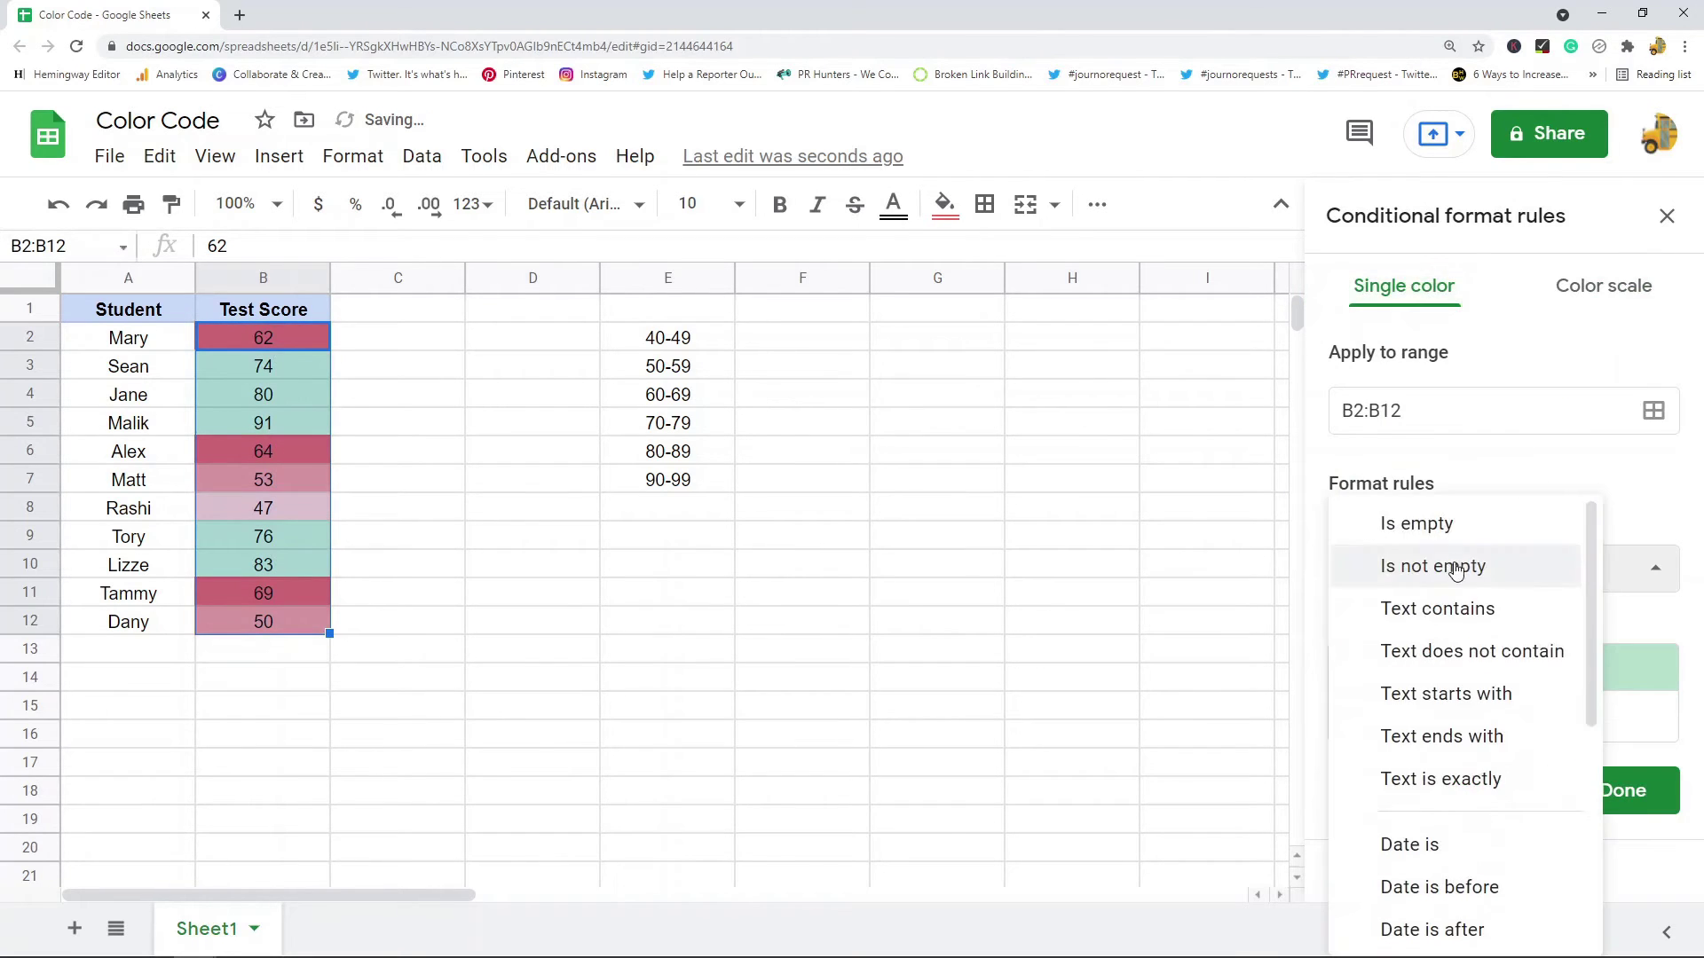
pyautogui.scroll(-5, 1455, 799)
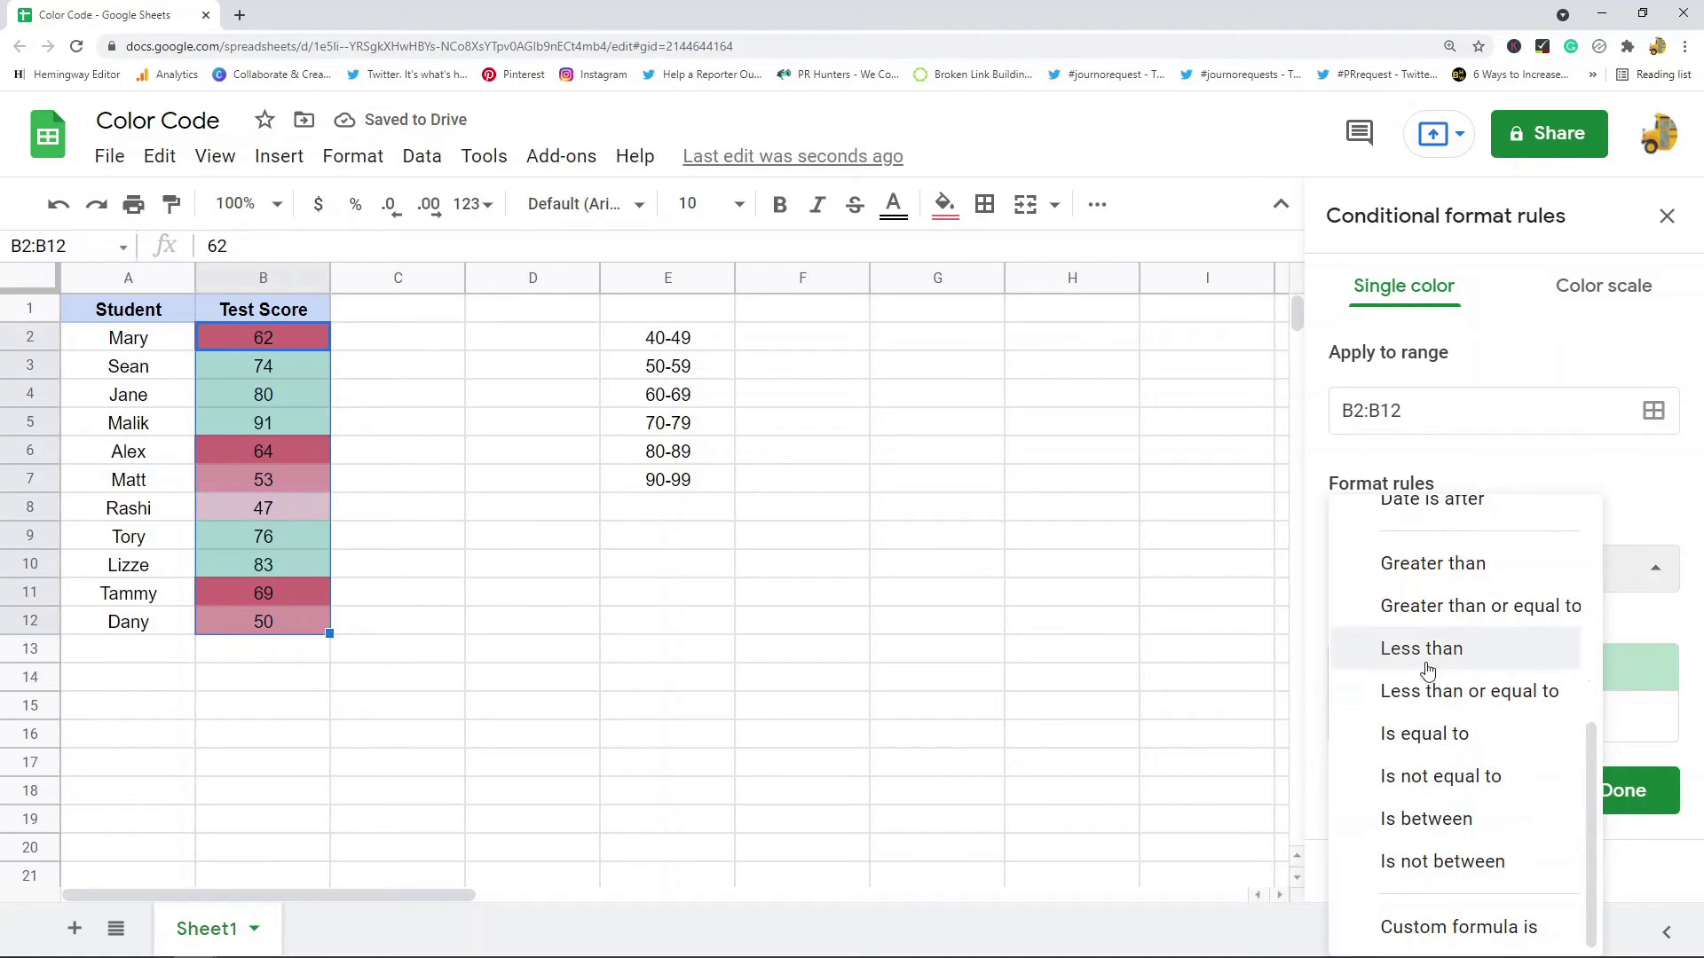
pyautogui.scroll(3, 1433, 674)
pyautogui.scroll(-3, 1457, 816)
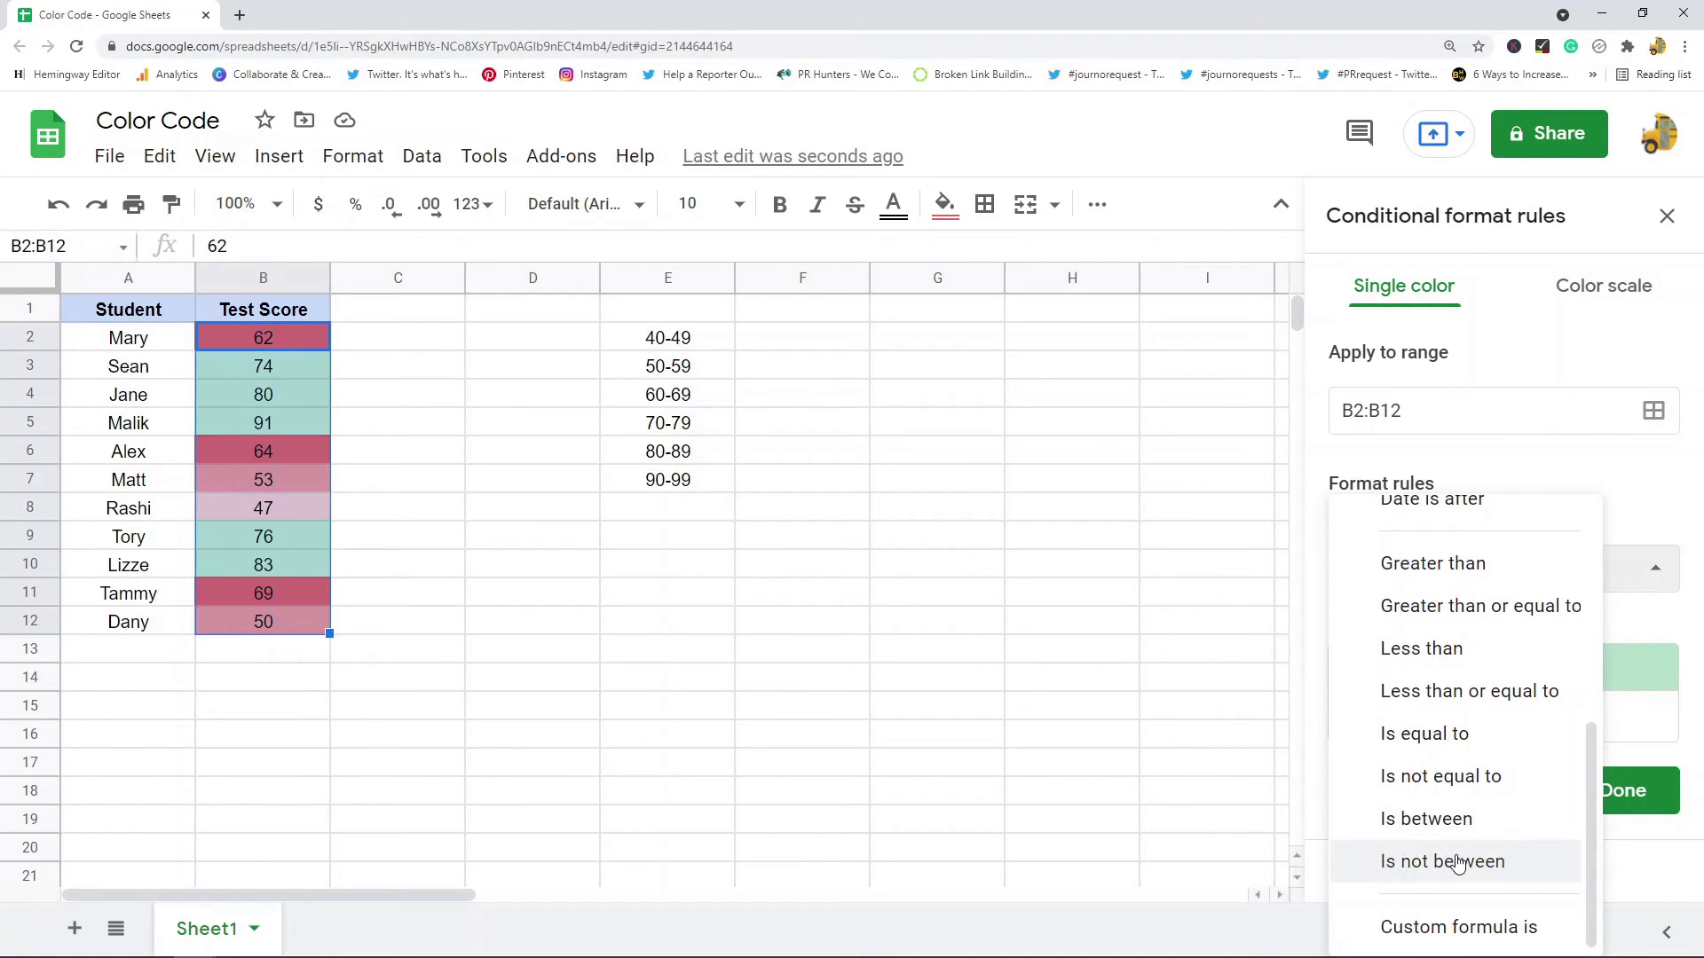
pyautogui.click(1430, 818)
pyautogui.click(1385, 628)
pyautogui.write('70')
pyautogui.click(1436, 692)
pyautogui.write('79')
pyautogui.scroll(-2, 1540, 696)
pyautogui.click(1584, 724)
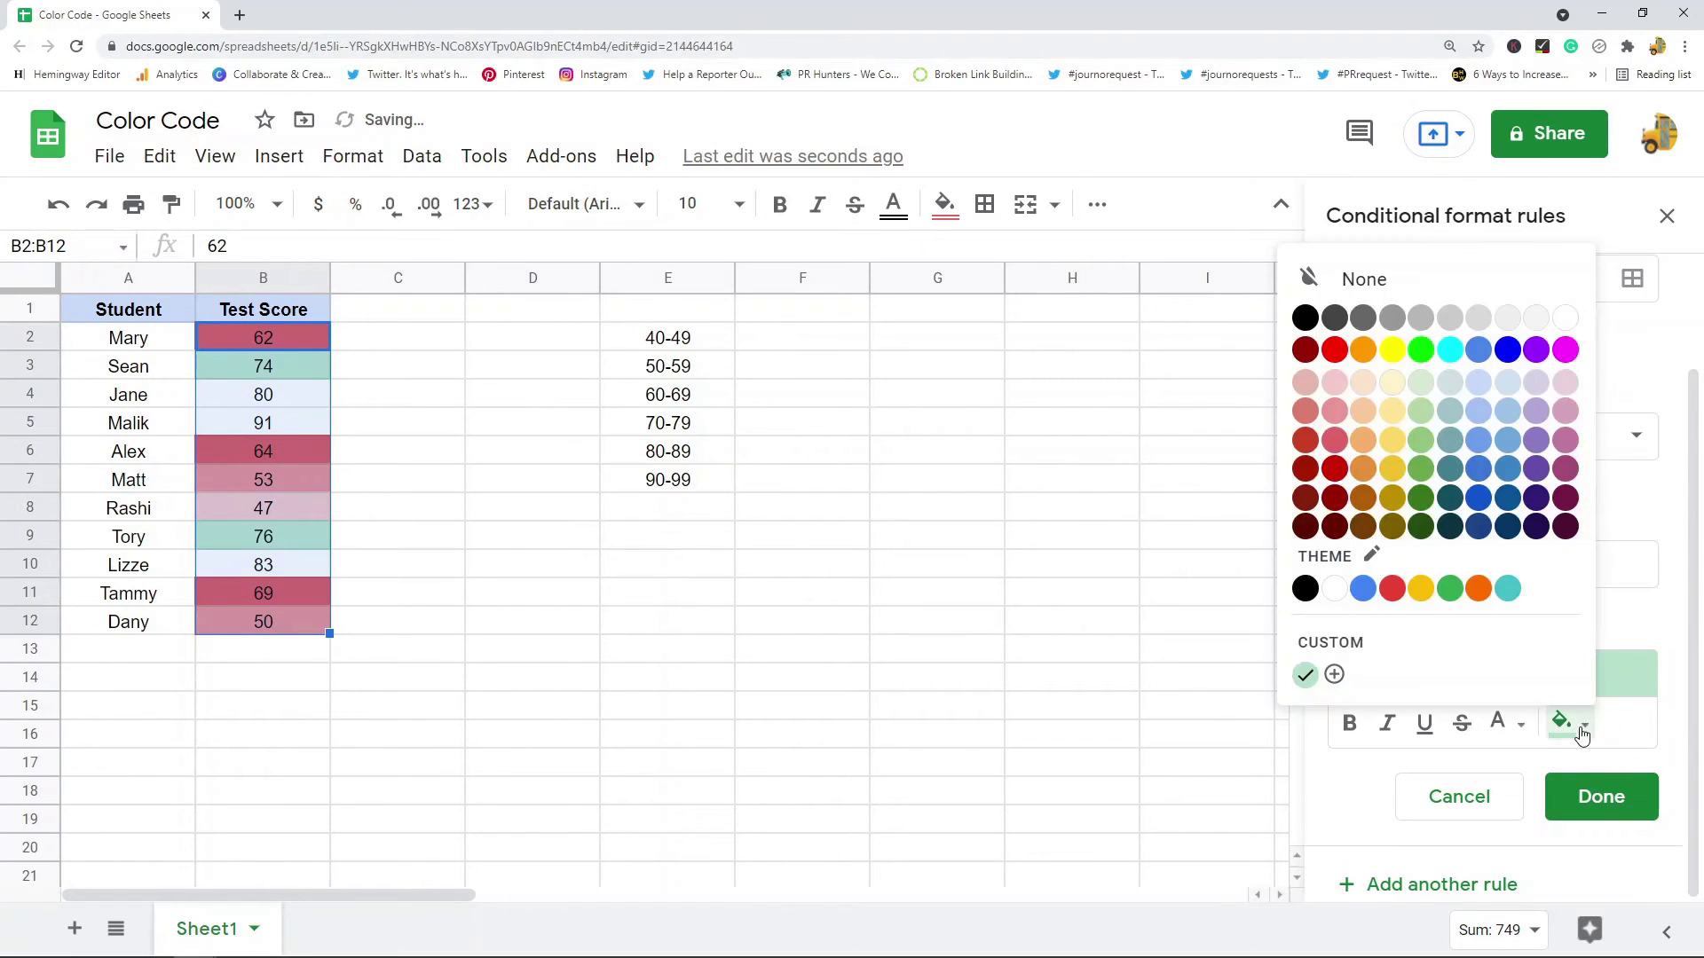
pyautogui.click(1337, 446)
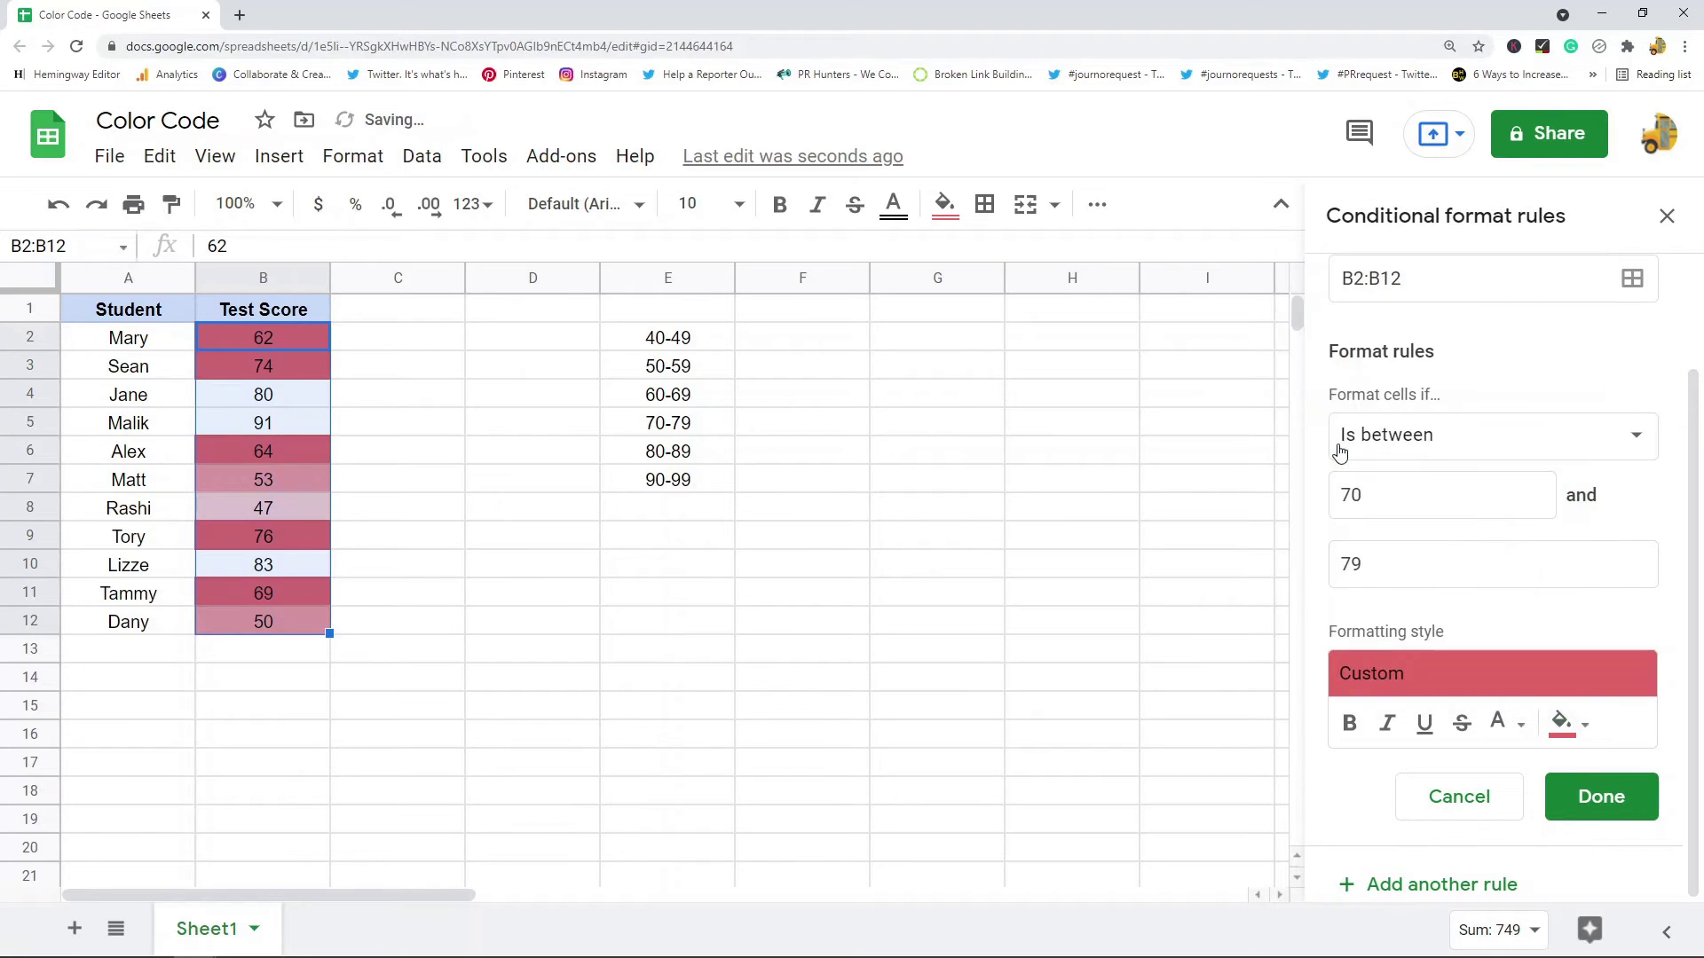
pyautogui.click(1582, 726)
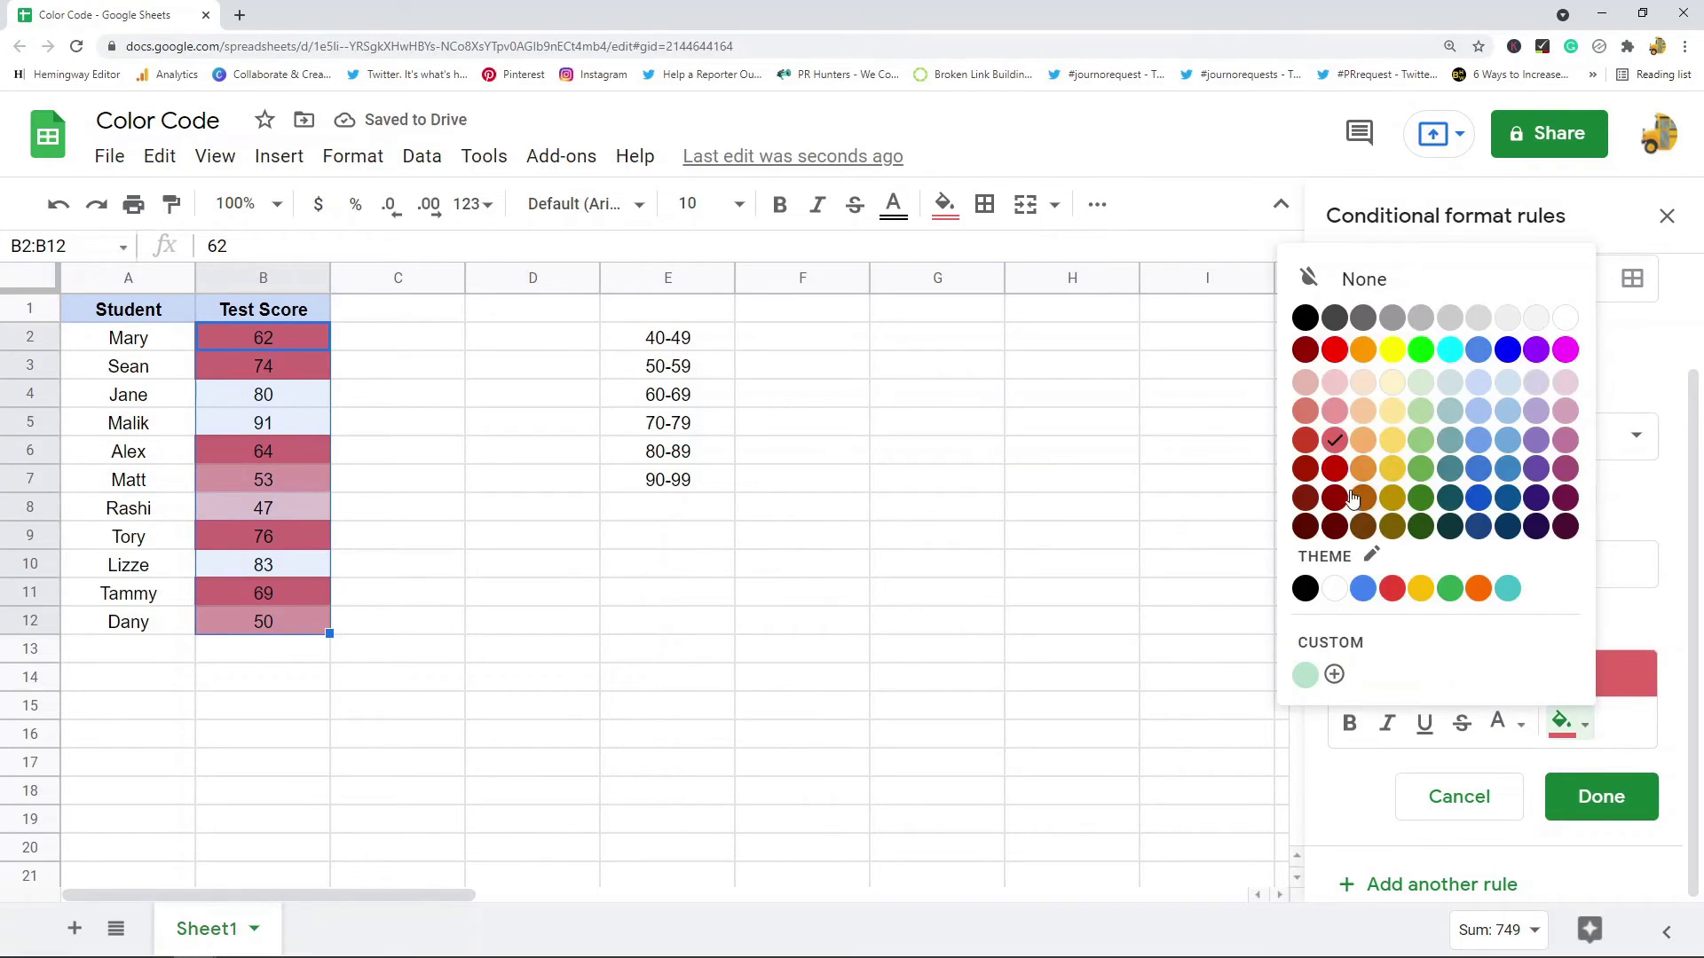
pyautogui.click(1336, 473)
pyautogui.click(1601, 796)
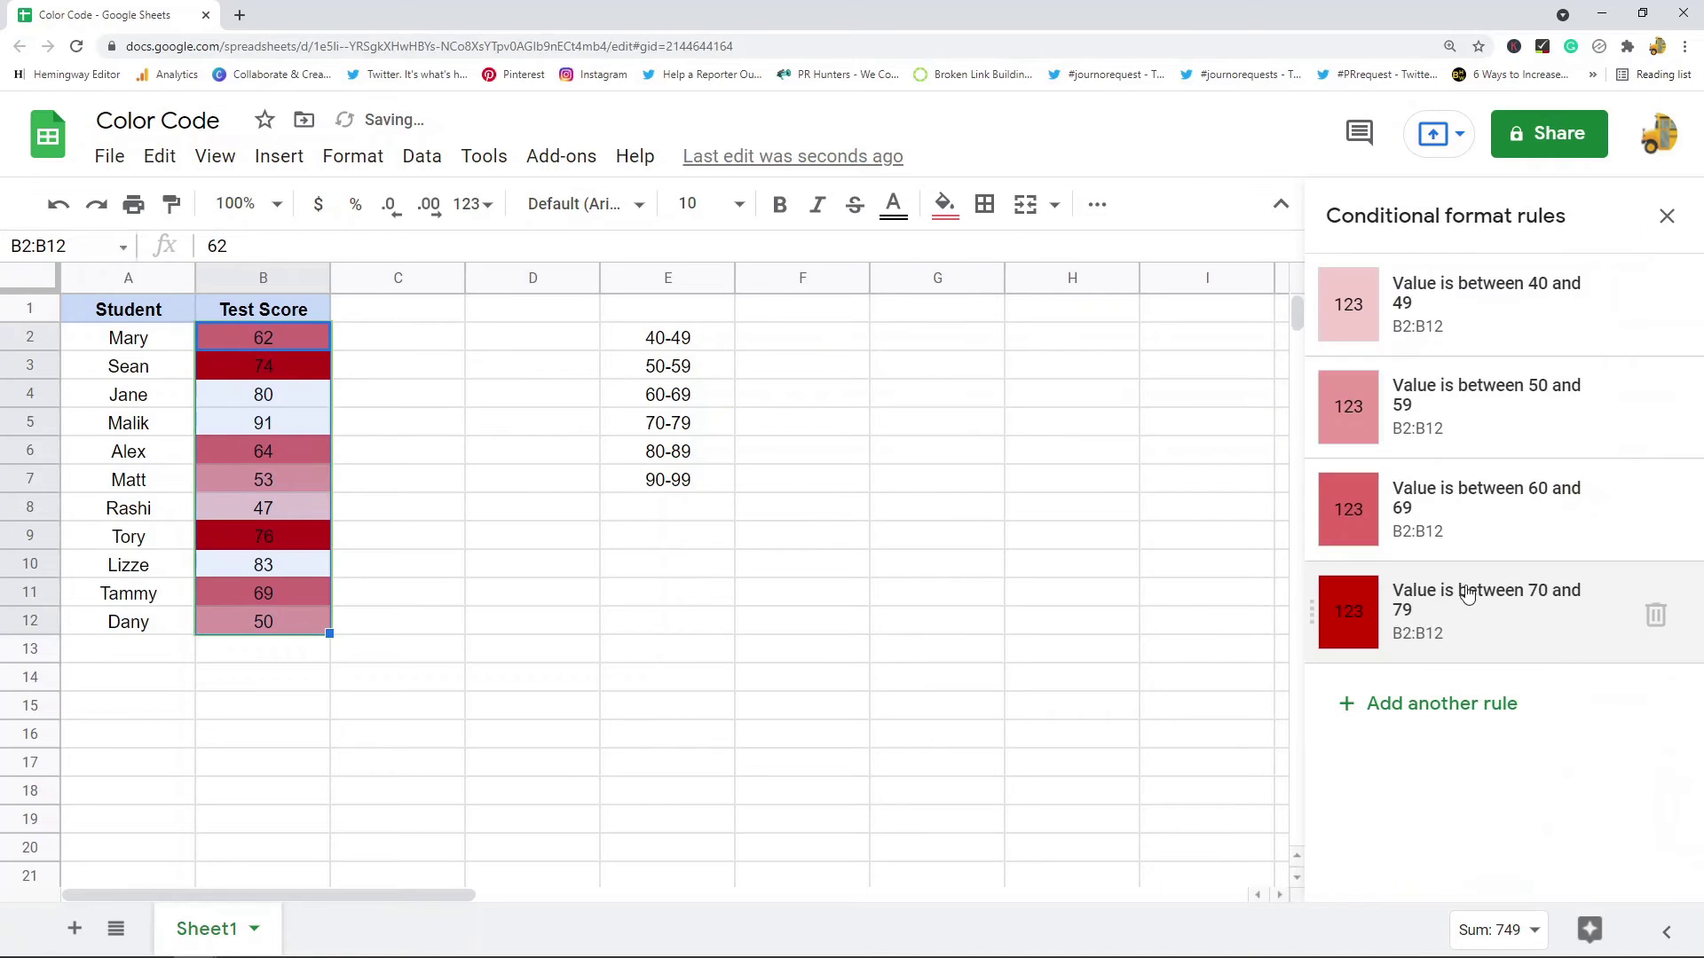
pyautogui.click(1475, 713)
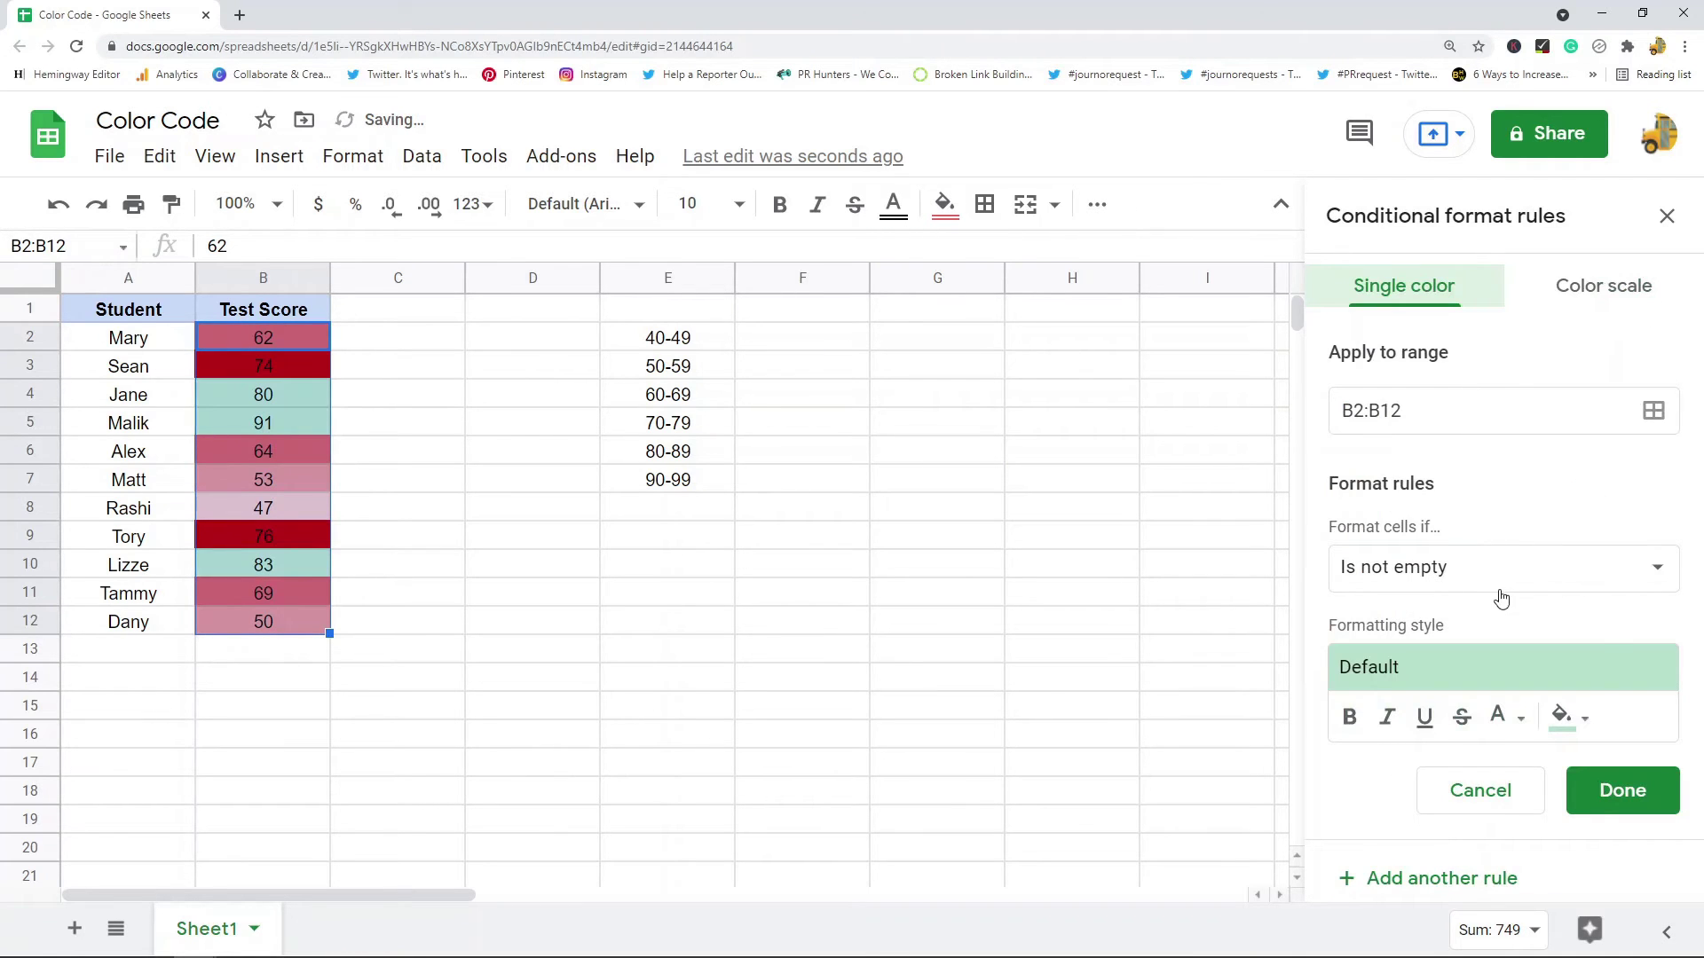
# Add an 'Is between' 80–89 rule with a dark red fill
pyautogui.click(1495, 582)
pyautogui.scroll(-5, 1468, 641)
pyautogui.click(1423, 813)
pyautogui.click(1419, 615)
pyautogui.write('8')
pyautogui.click(1418, 703)
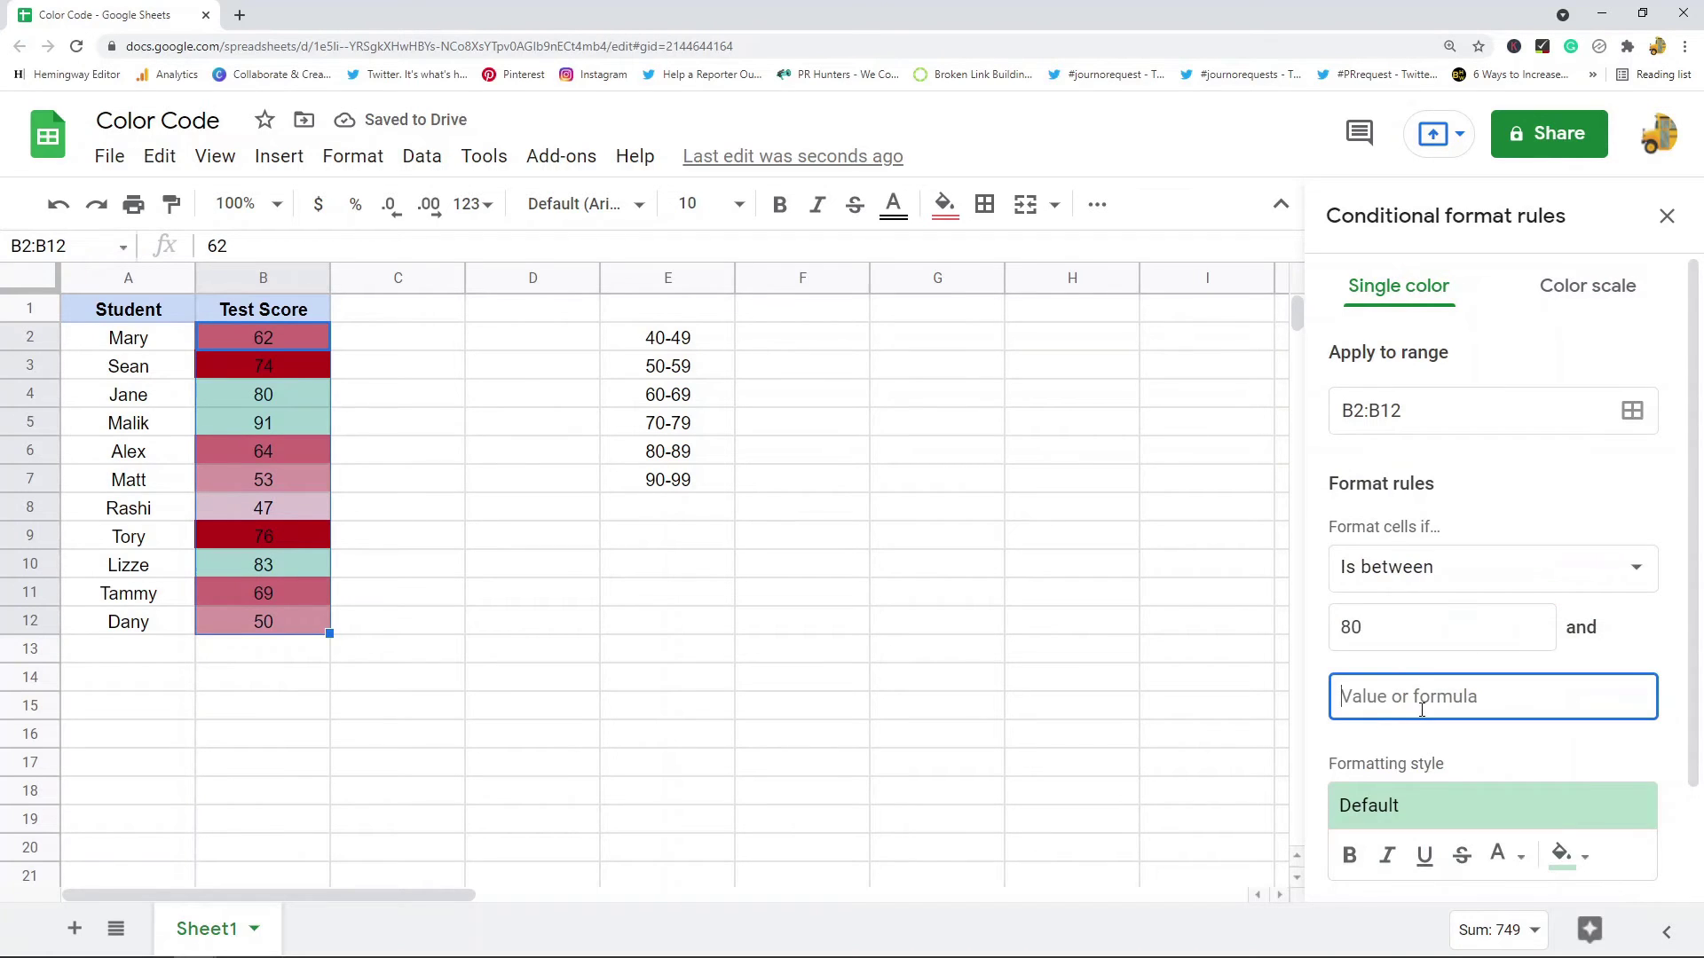
pyautogui.write('89')
pyautogui.scroll(-1, 1506, 704)
pyautogui.click(1588, 723)
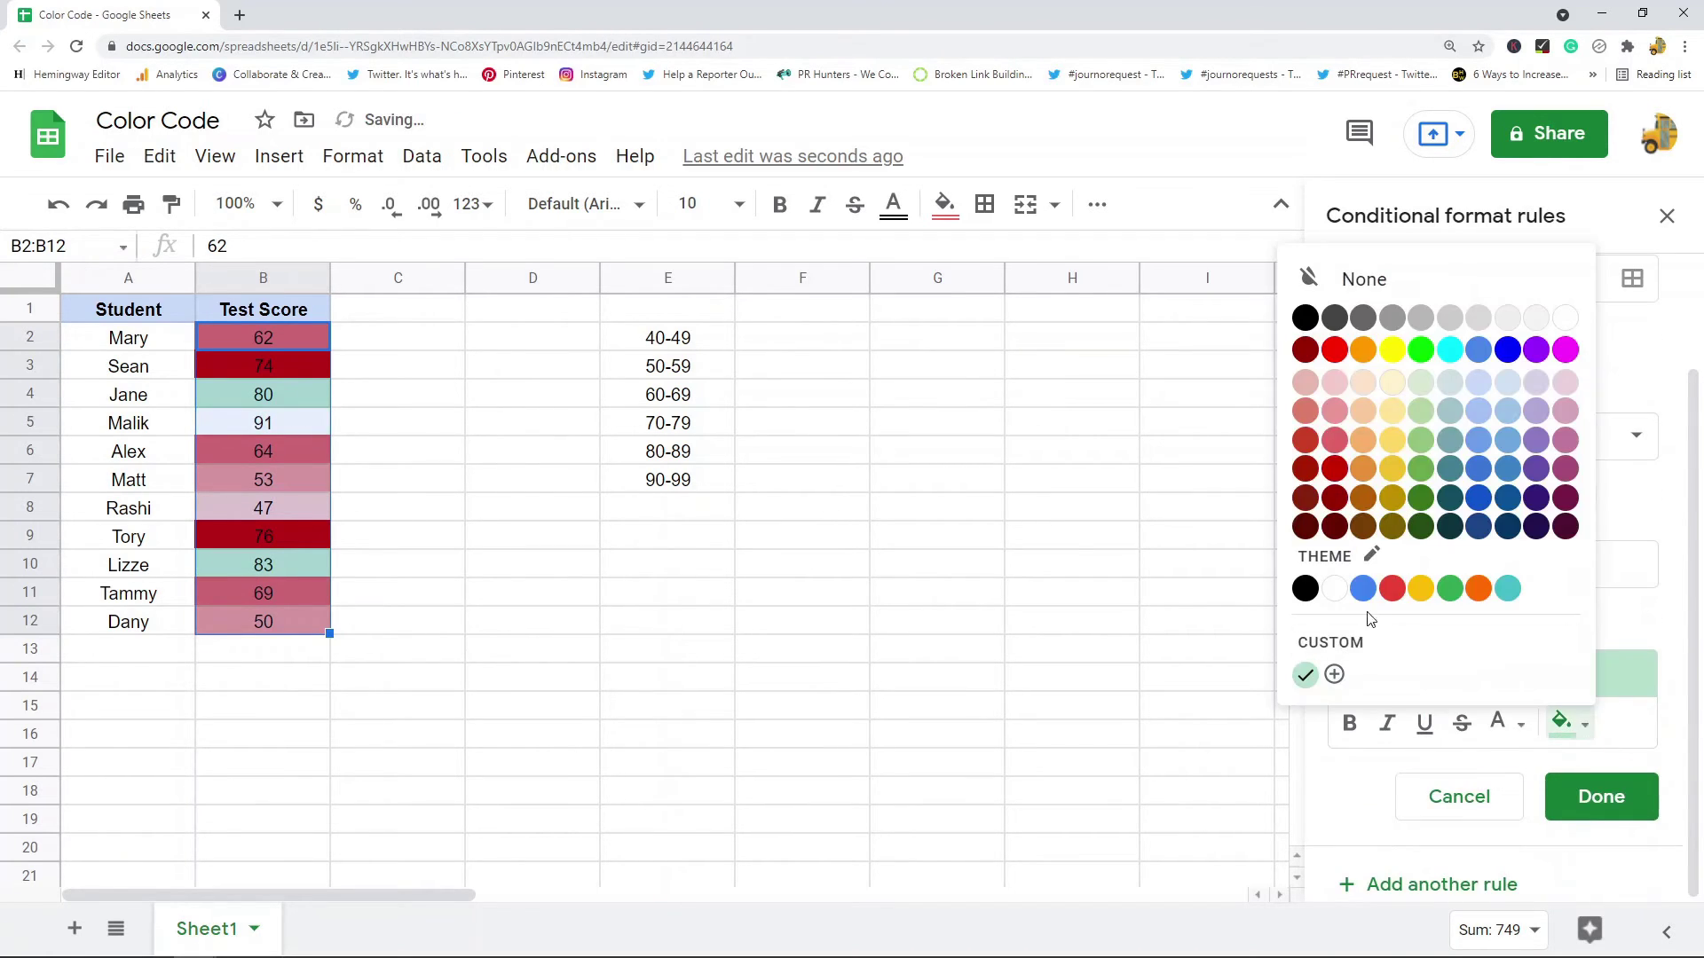
pyautogui.click(1336, 501)
pyautogui.click(1601, 796)
# Add an 'Is between' 90–99 rule with the darkest red fill
pyautogui.click(1492, 803)
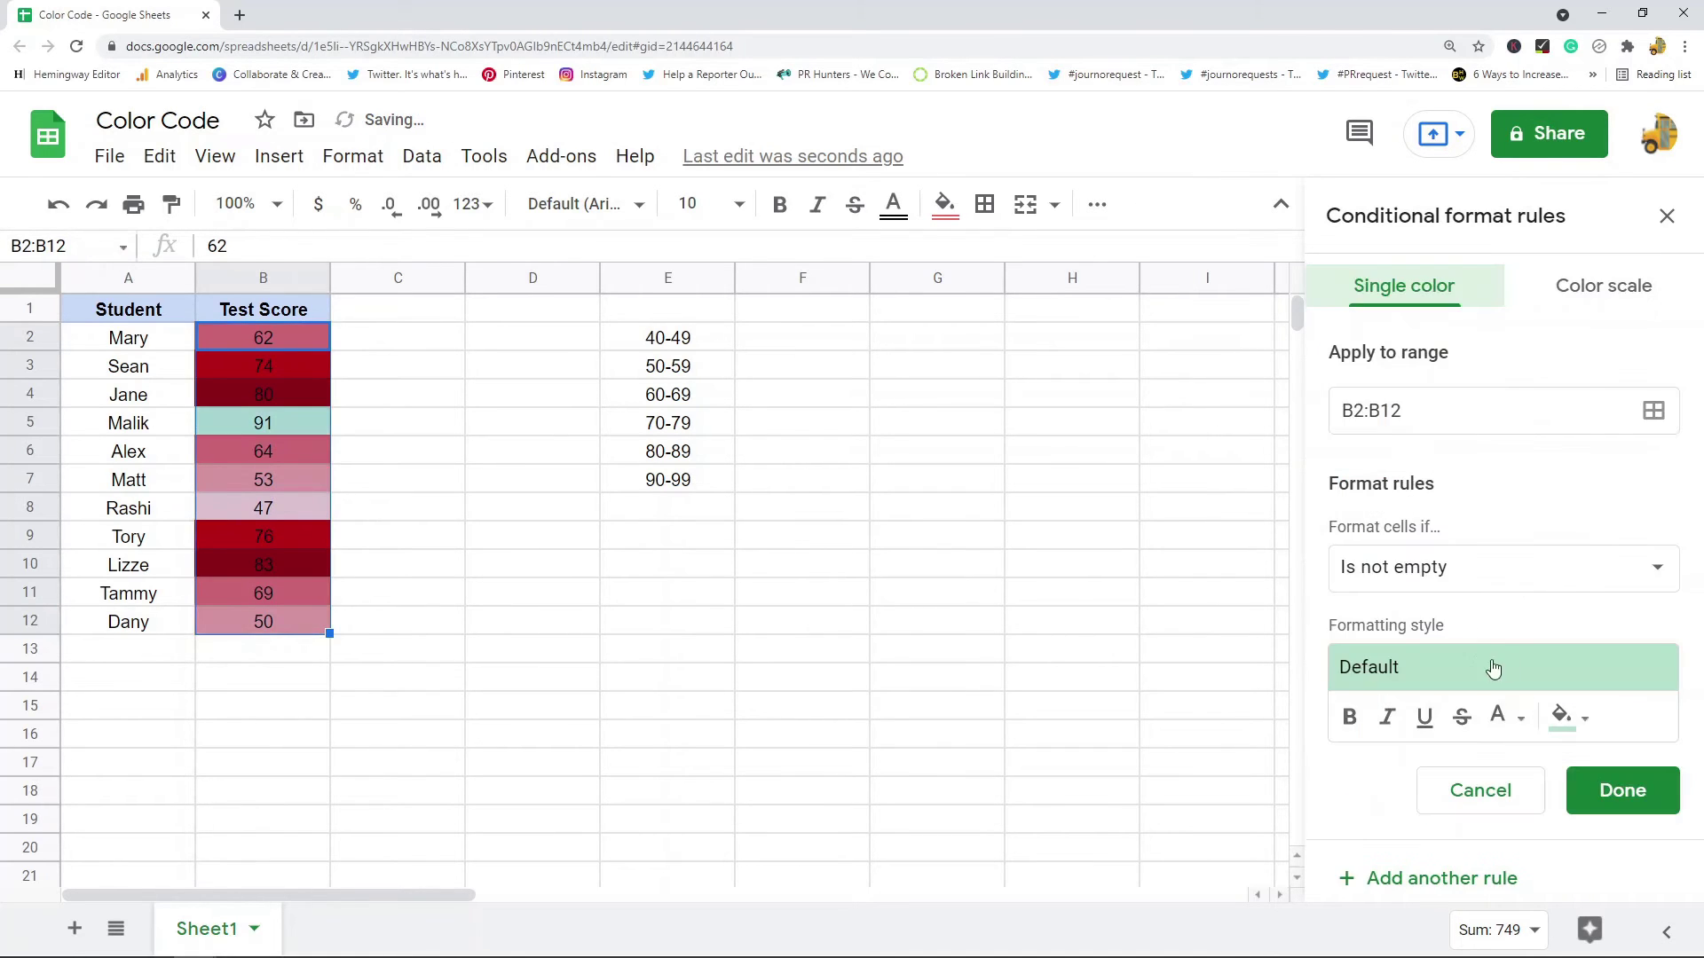
pyautogui.click(1464, 566)
pyautogui.scroll(-5, 1475, 817)
pyautogui.click(1472, 827)
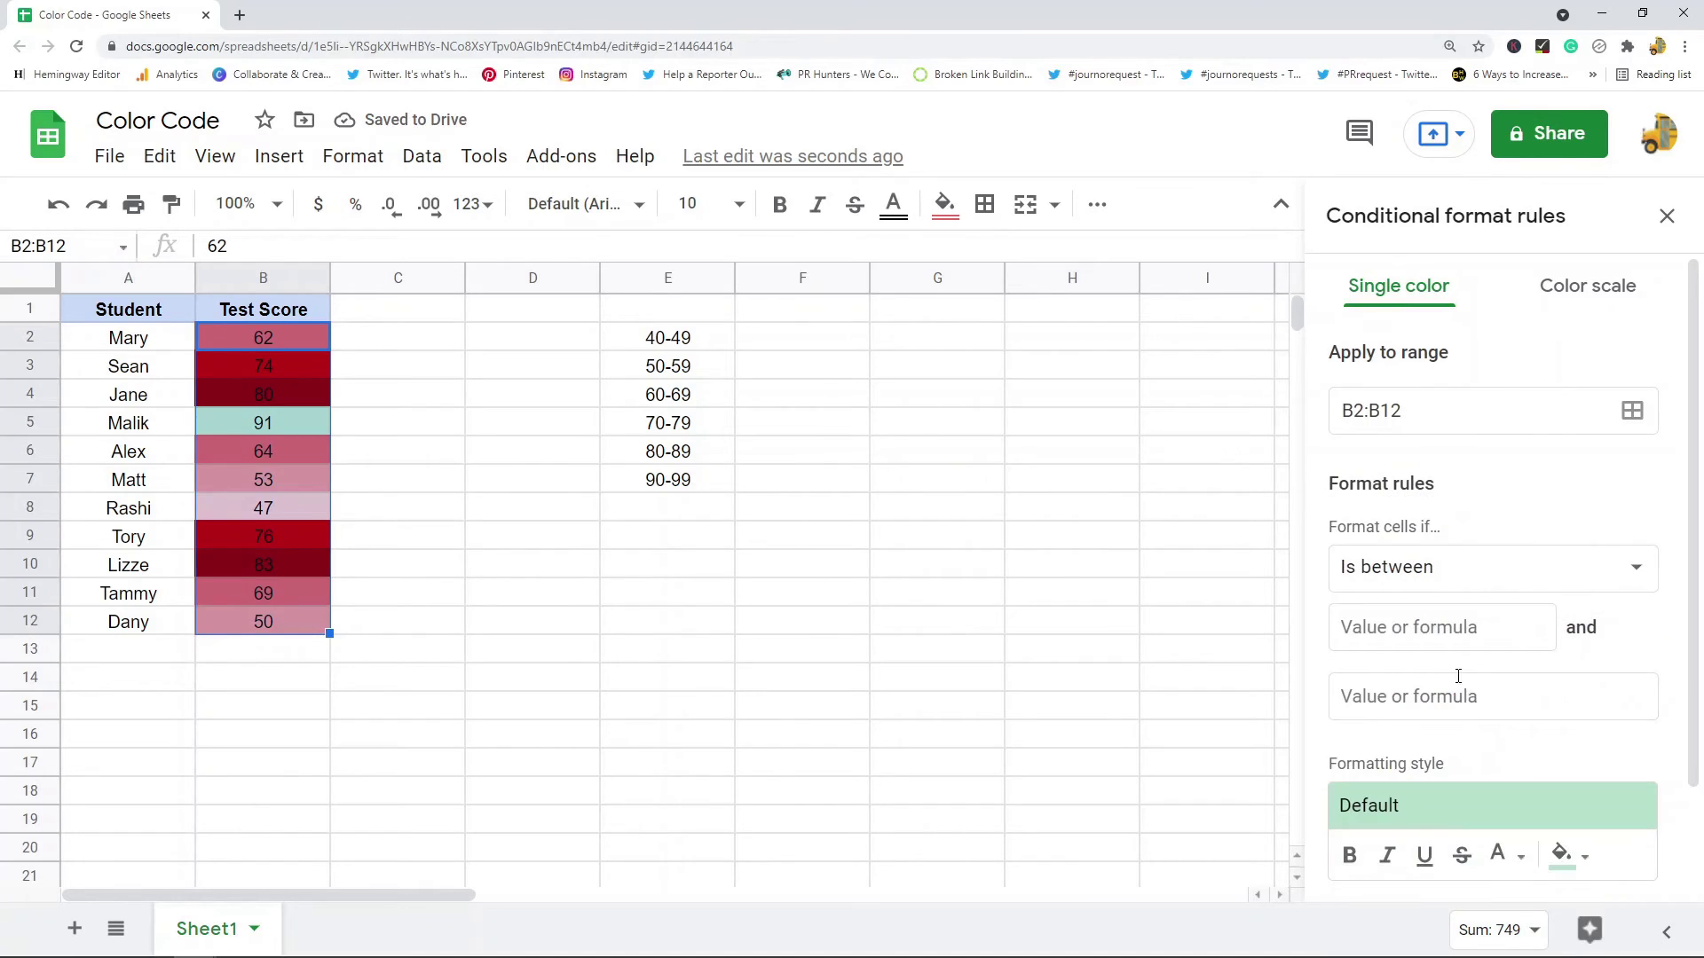
pyautogui.click(1450, 631)
pyautogui.write('90')
pyautogui.click(1464, 696)
pyautogui.write('99')
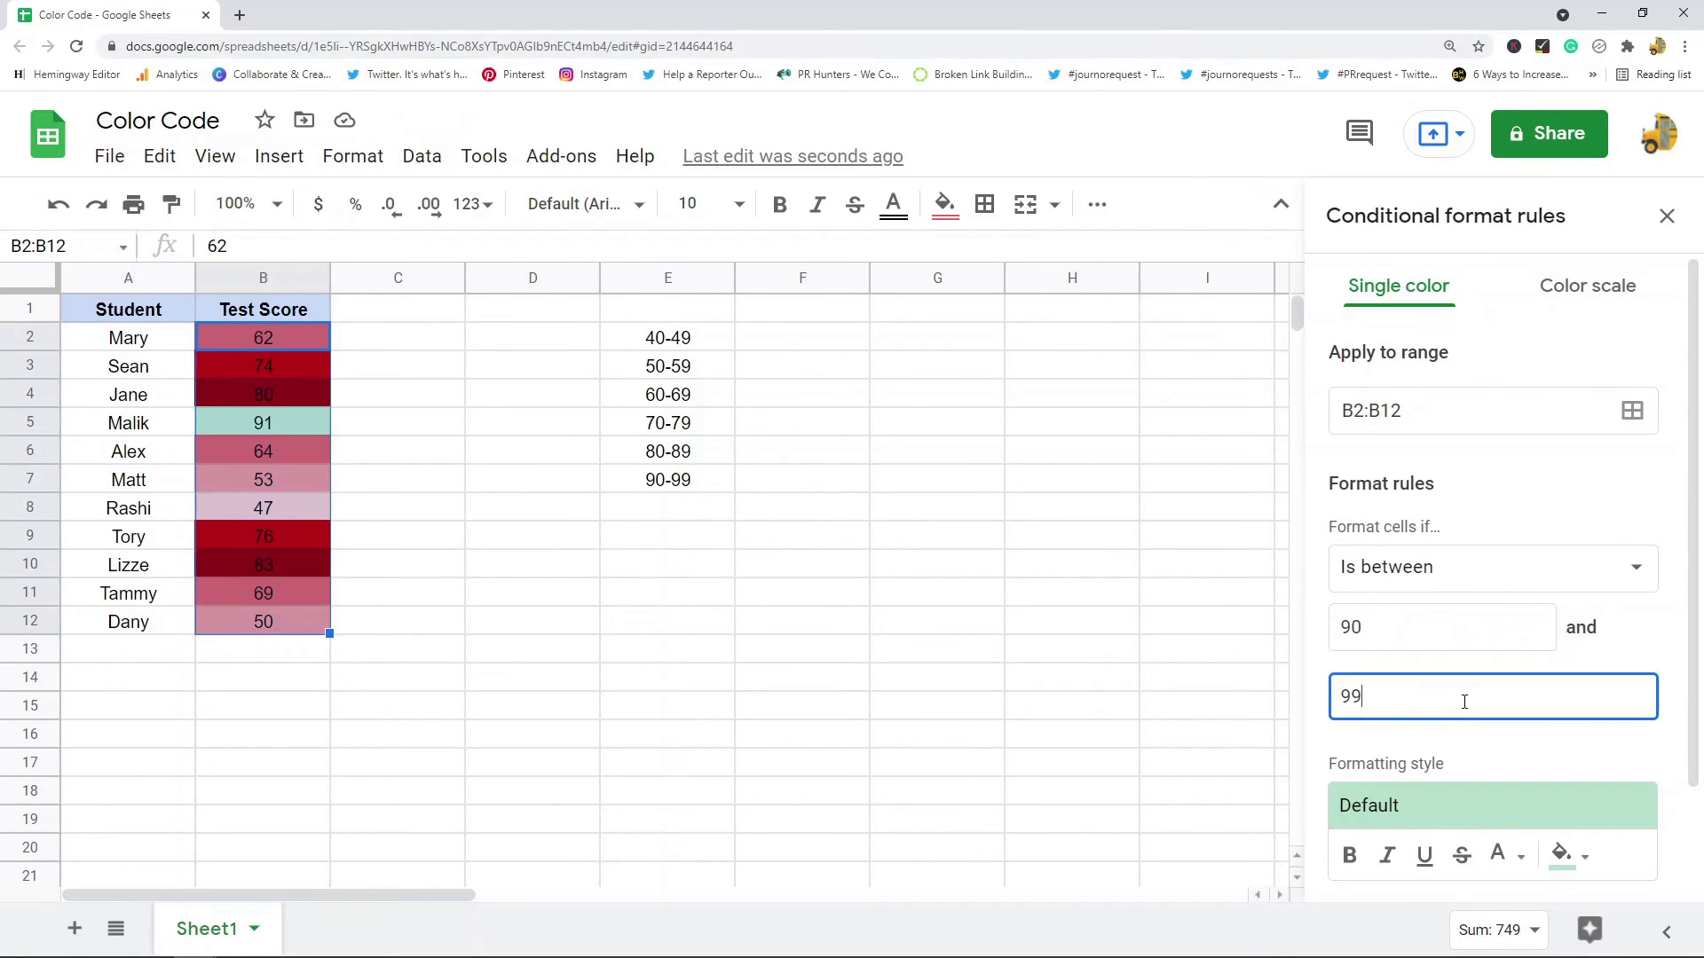
pyautogui.scroll(-2, 1500, 736)
pyautogui.click(1555, 741)
pyautogui.click(1552, 746)
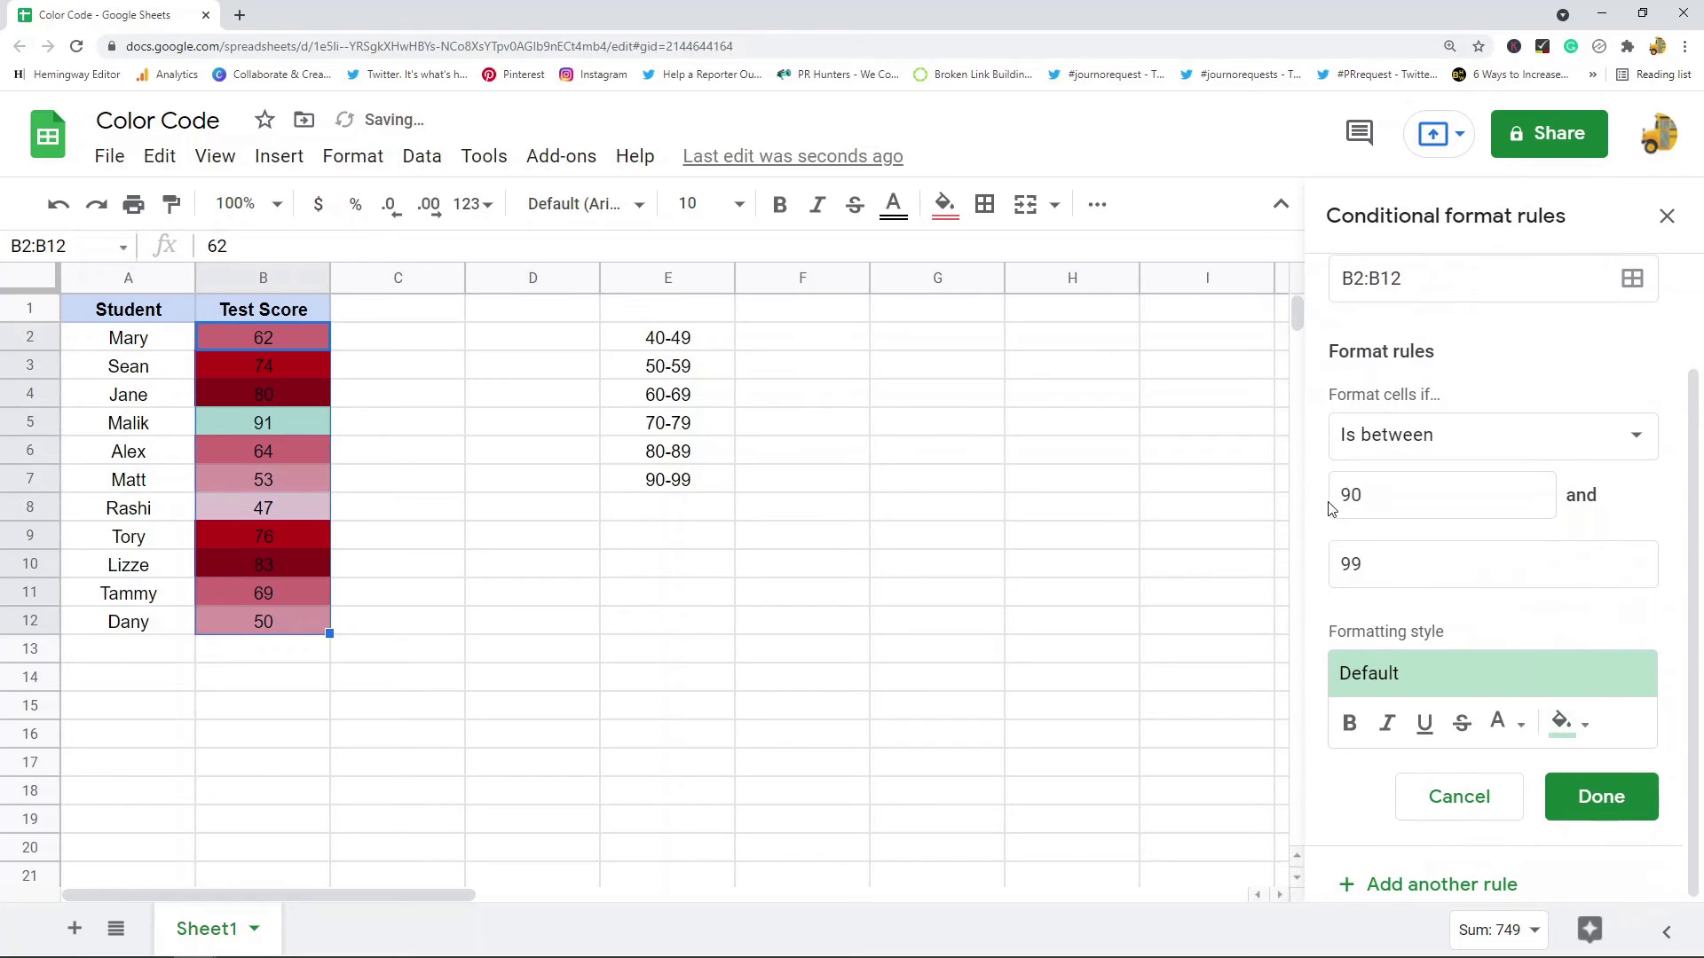
pyautogui.click(1563, 721)
pyautogui.click(1336, 530)
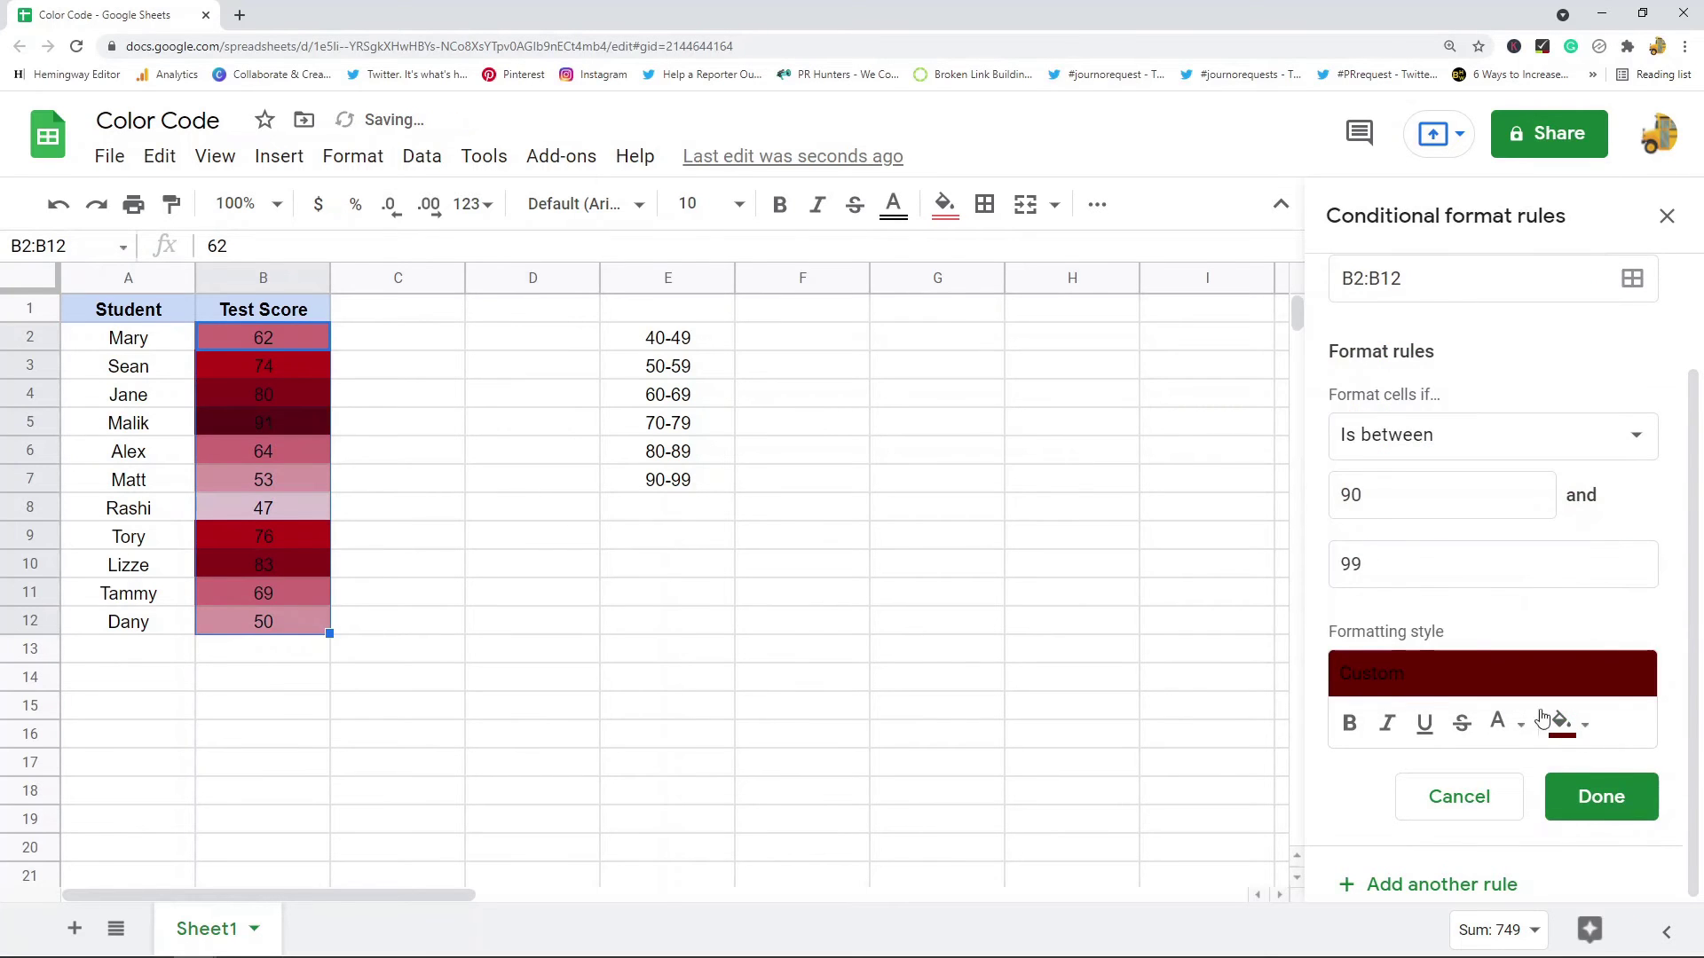
pyautogui.click(1600, 797)
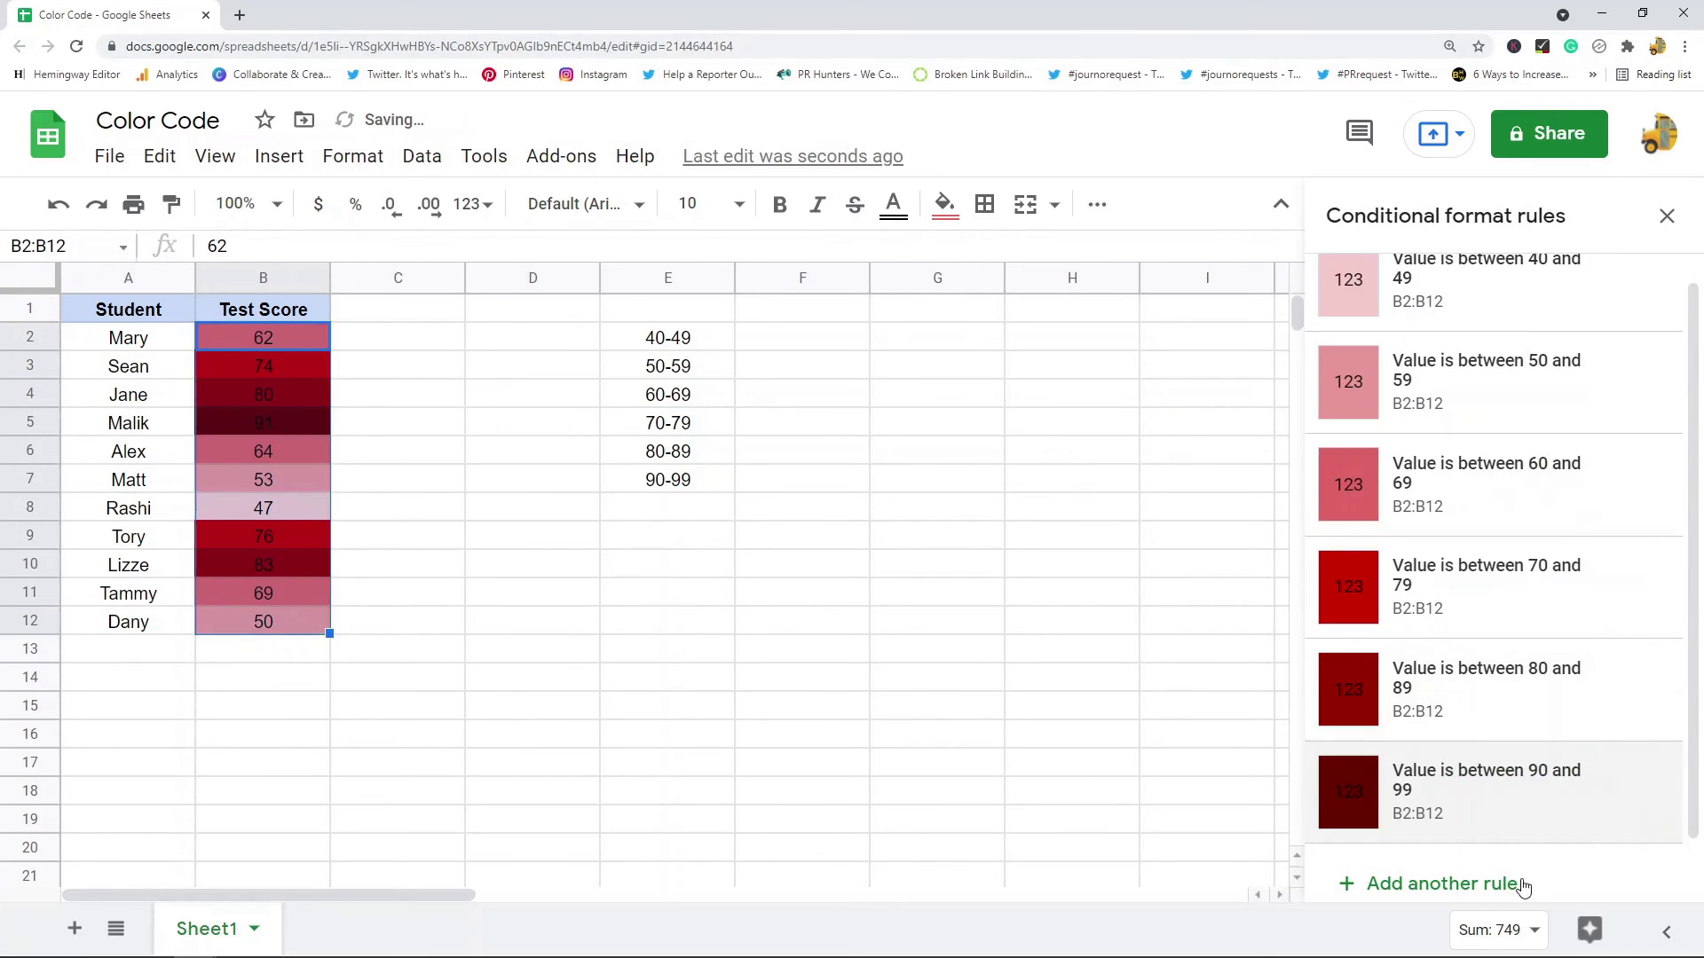
pyautogui.click(1667, 216)
# Deselect the scores to view B2:B12 shaded from pale pink (47) to deepest red (91)
pyautogui.click(679, 623)
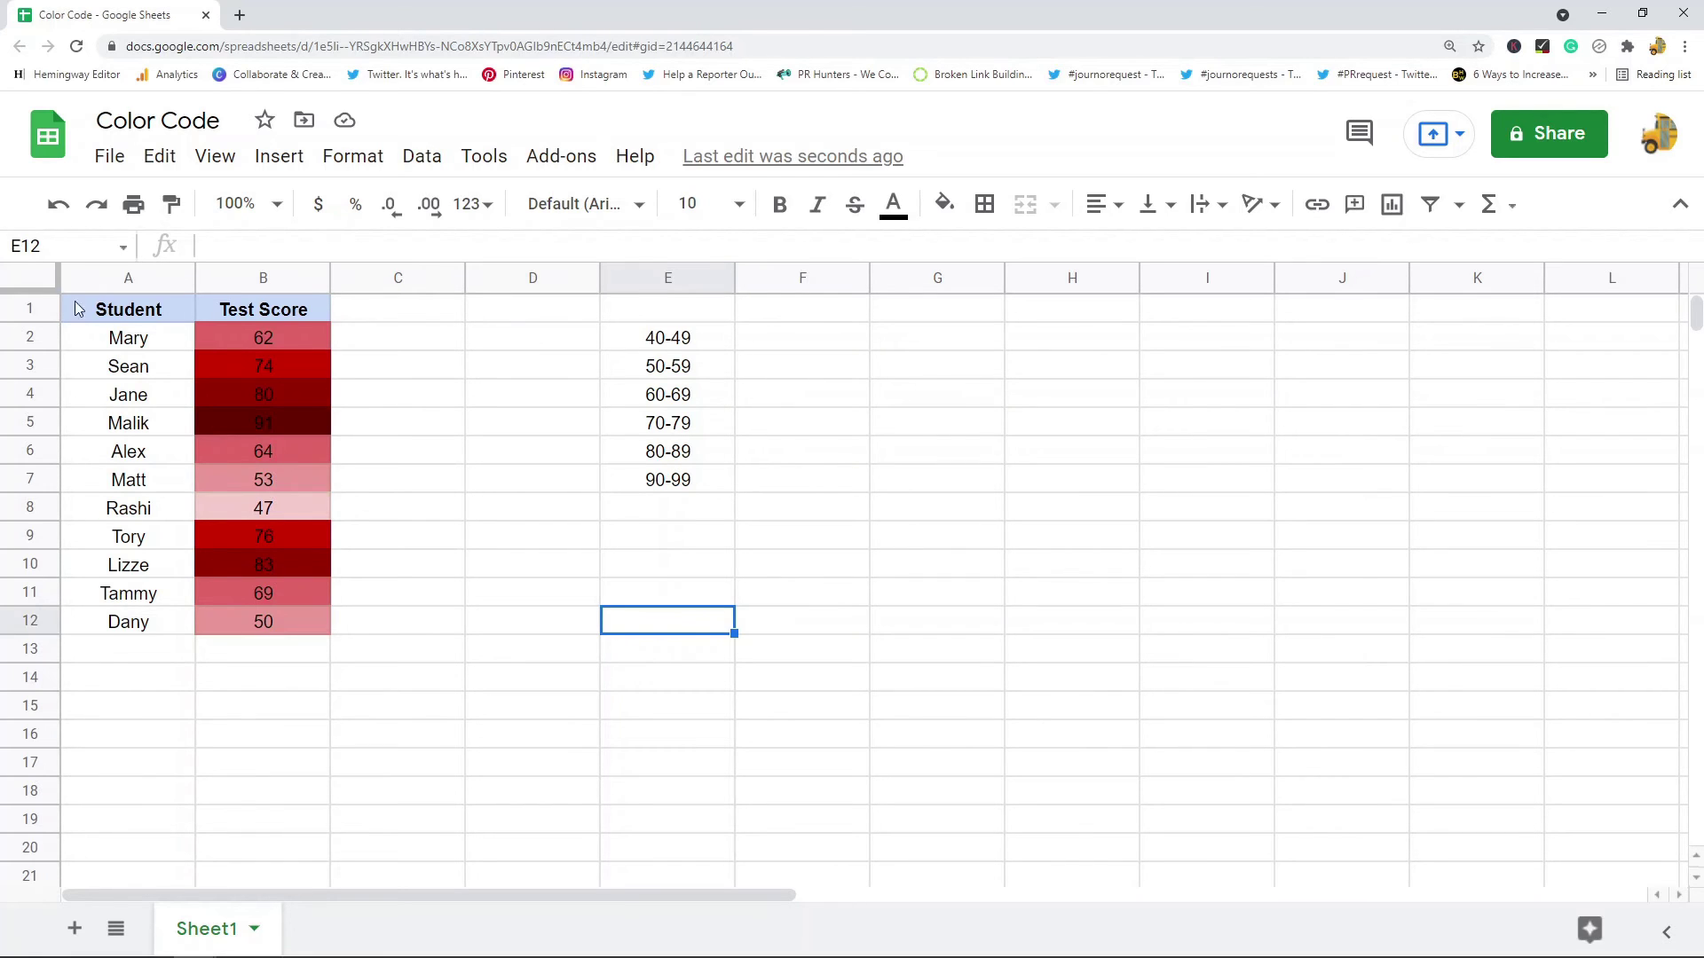
# Copy the whole table onto a new Sheet11, pasting values only and then format only
pyautogui.click(18, 282)
pyautogui.click(76, 929)
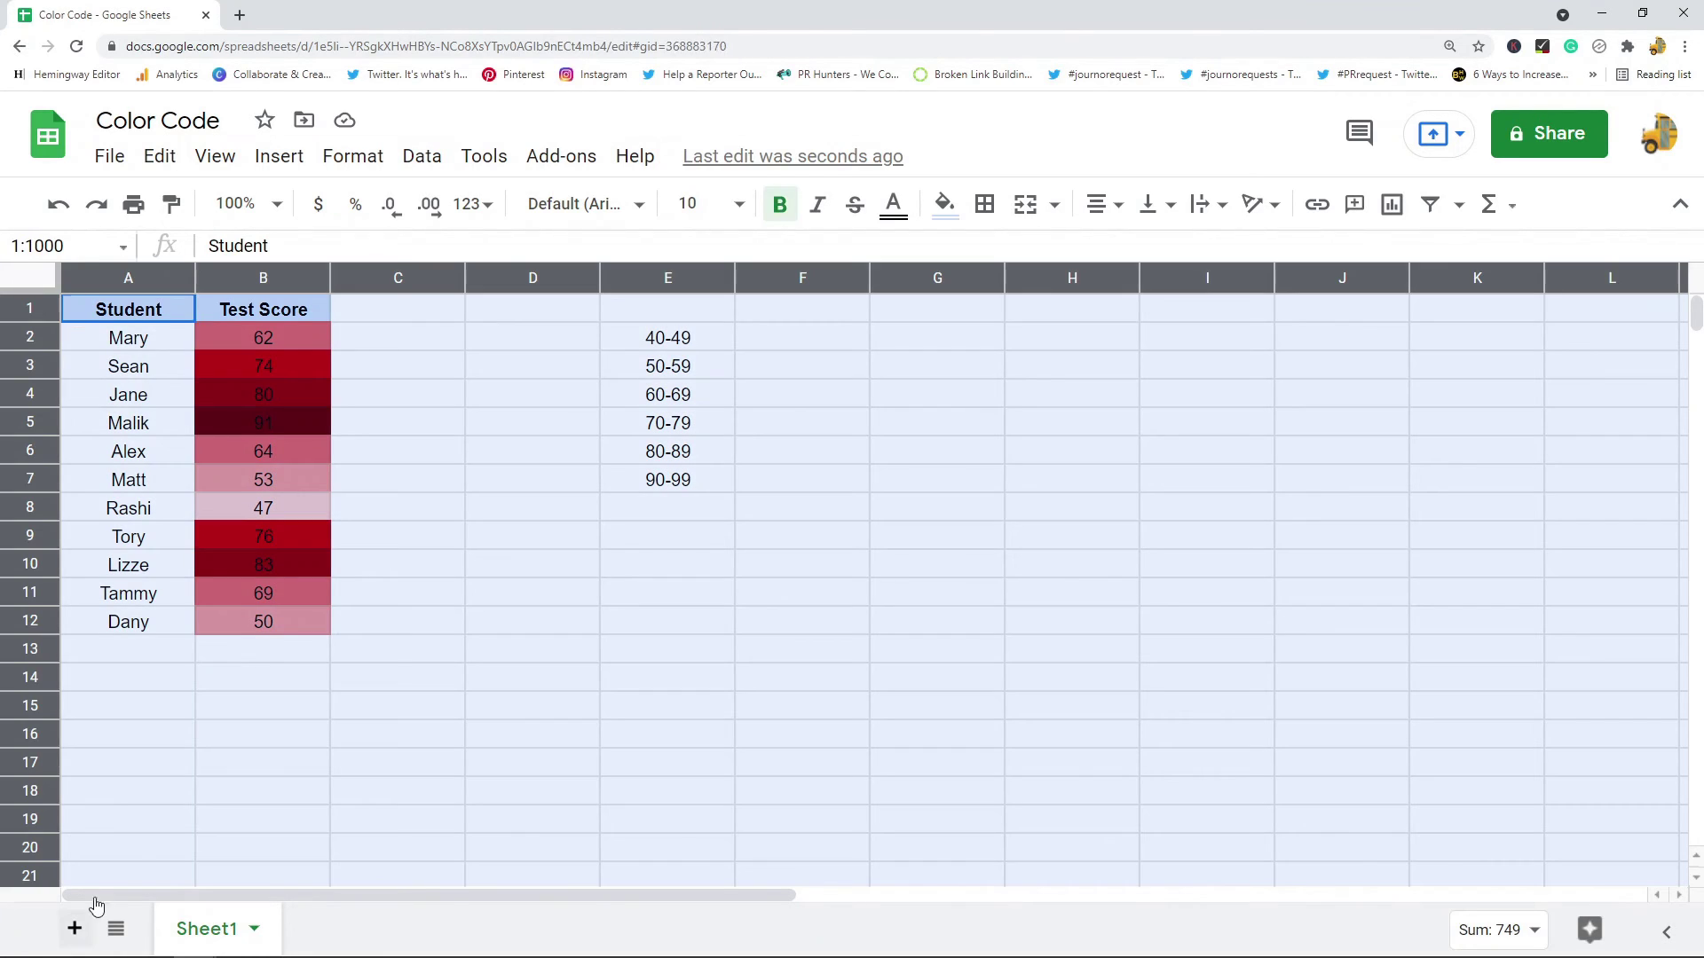
pyautogui.rightClick(103, 316)
pyautogui.moveTo(265, 339)
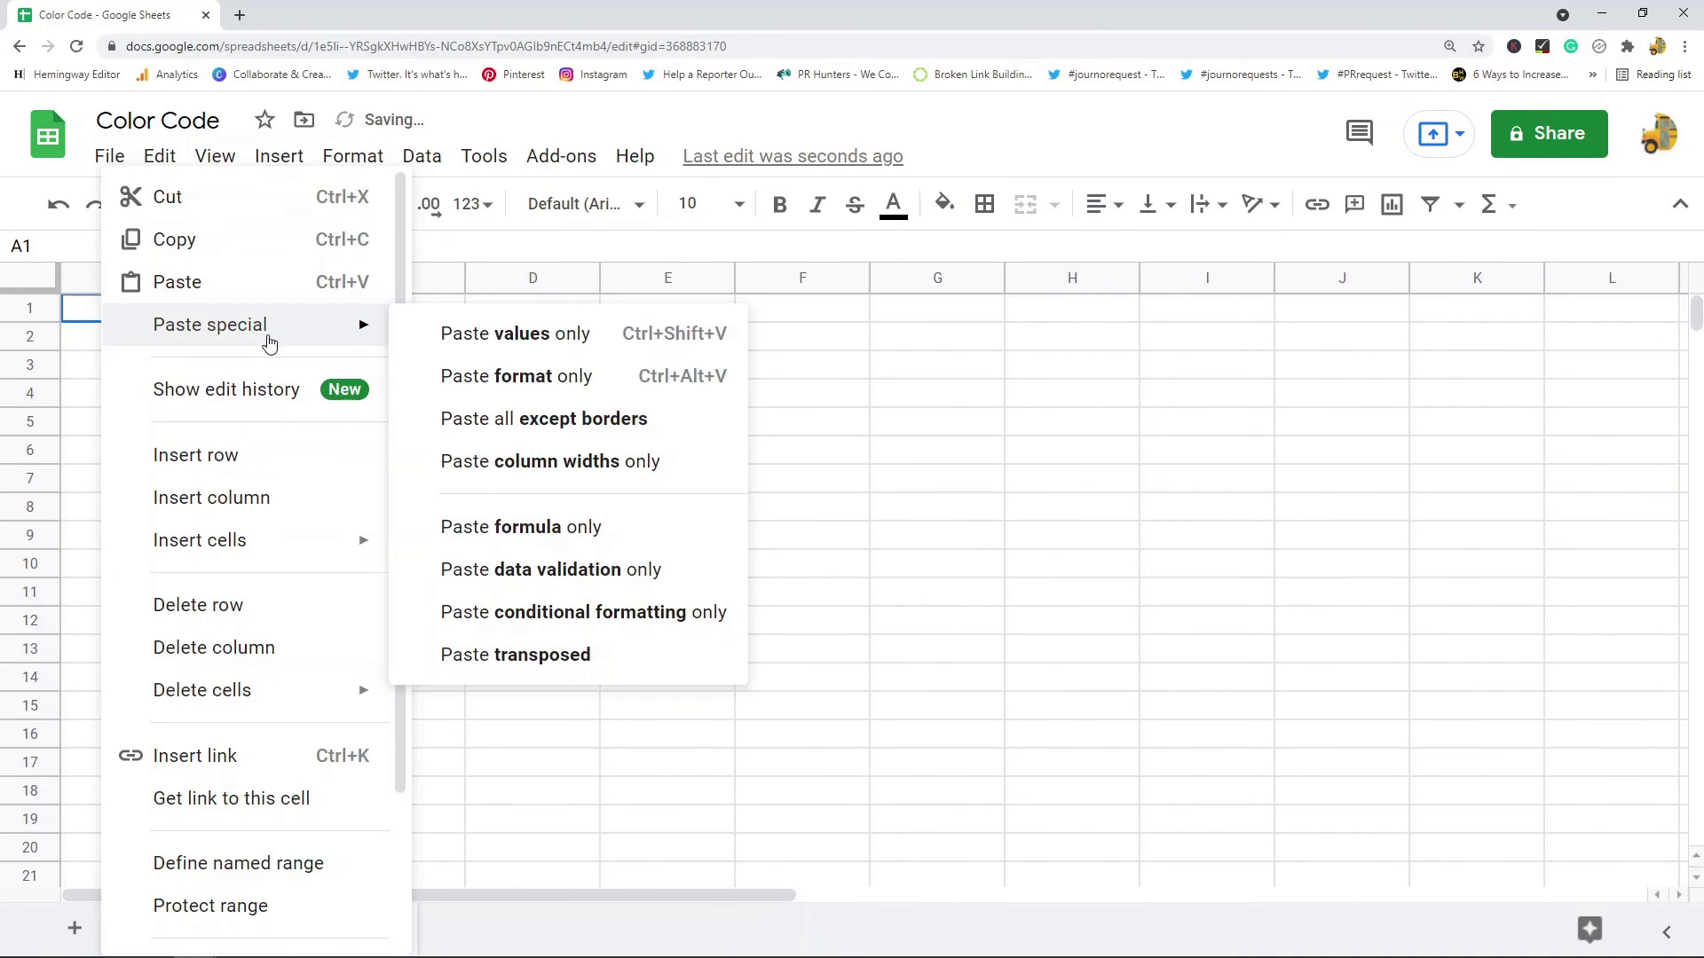
pyautogui.click(623, 334)
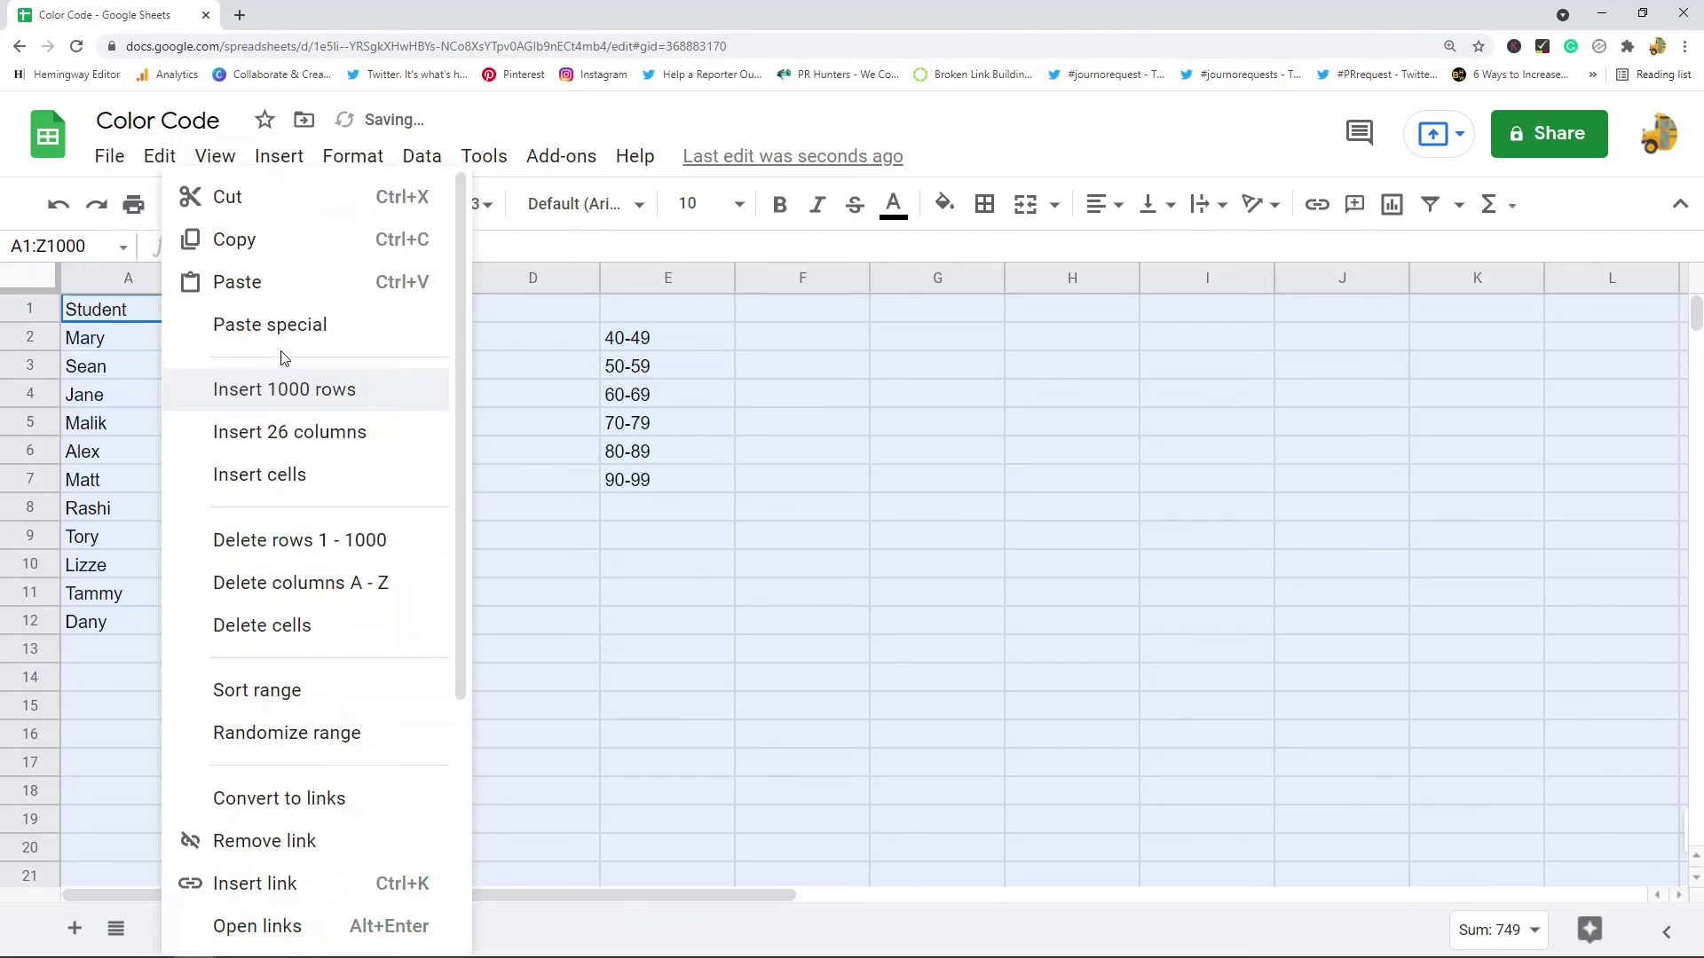
pyautogui.rightClick(166, 316)
pyautogui.moveTo(330, 328)
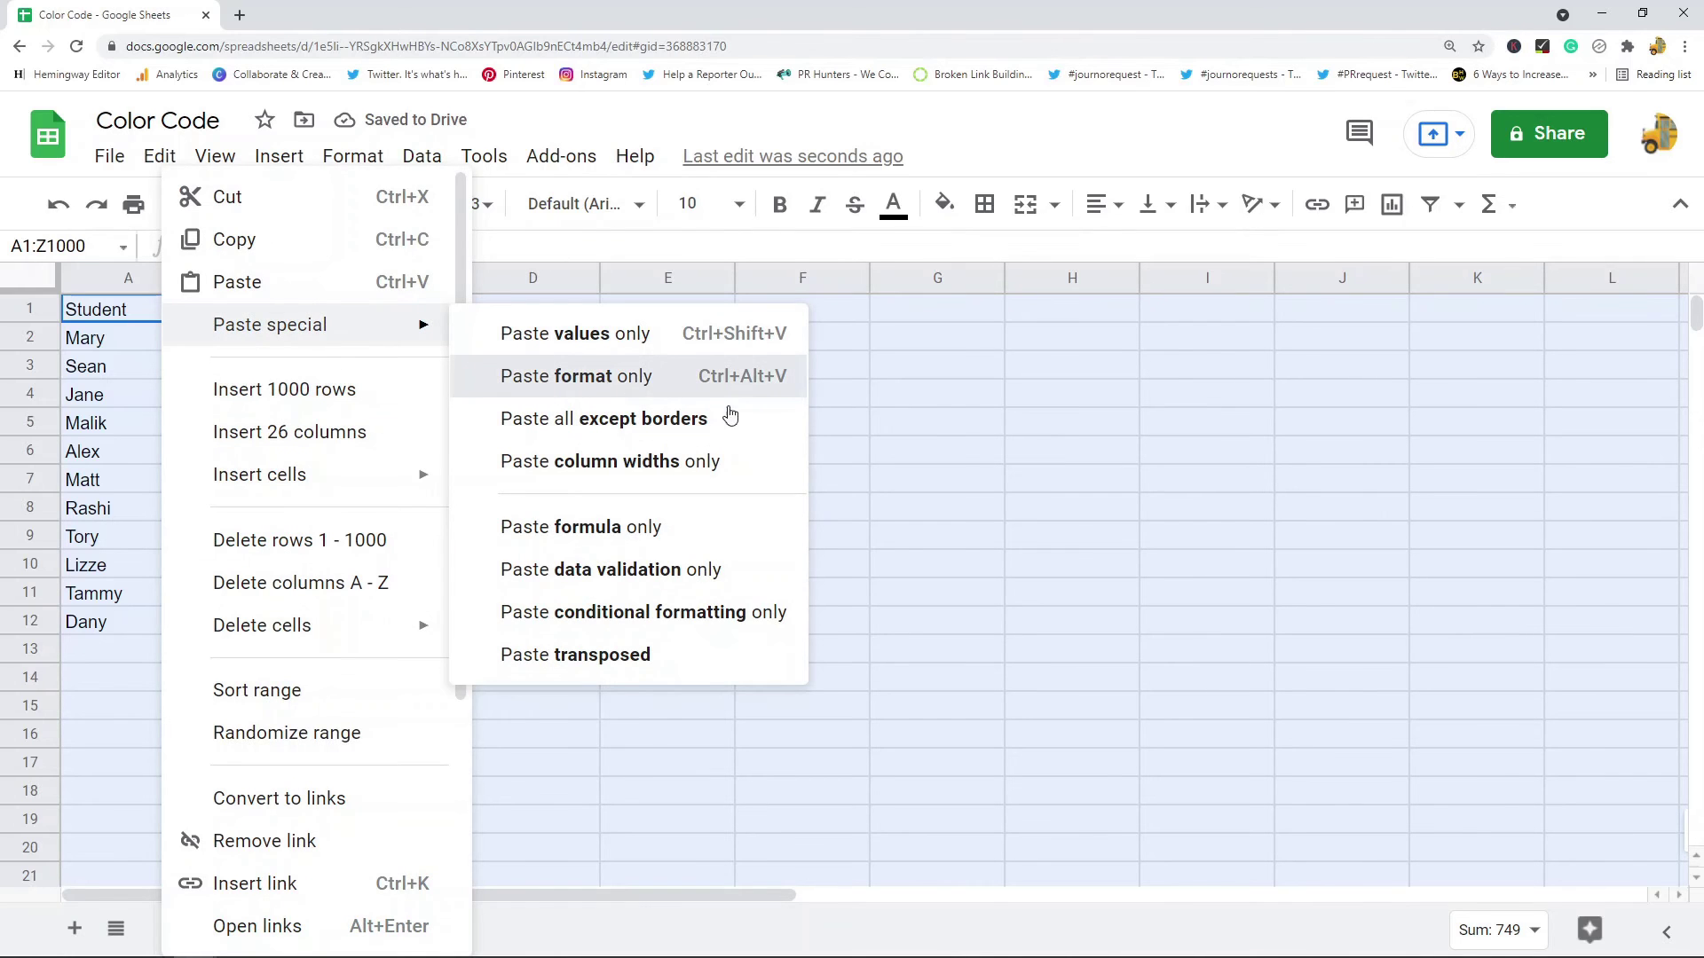
pyautogui.click(492, 357)
pyautogui.click(448, 458)
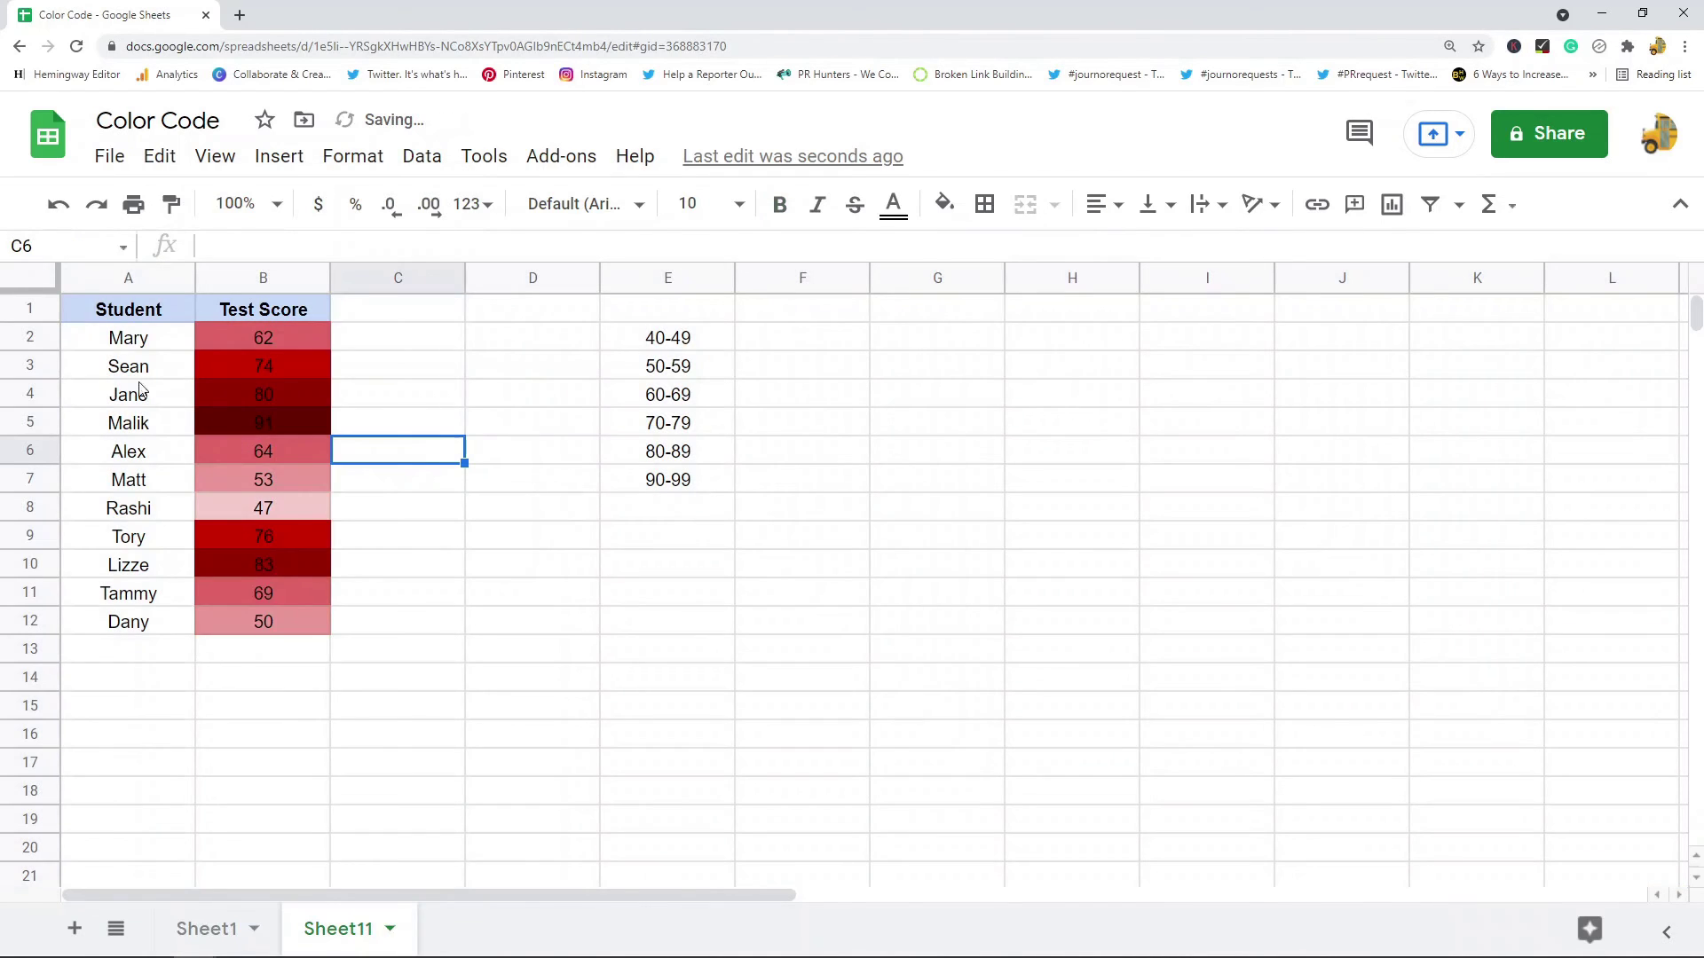
# Clear all formatting from the Sheet11 scores B2:B12
pyautogui.moveTo(277, 342); pyautogui.dragTo(297, 612)
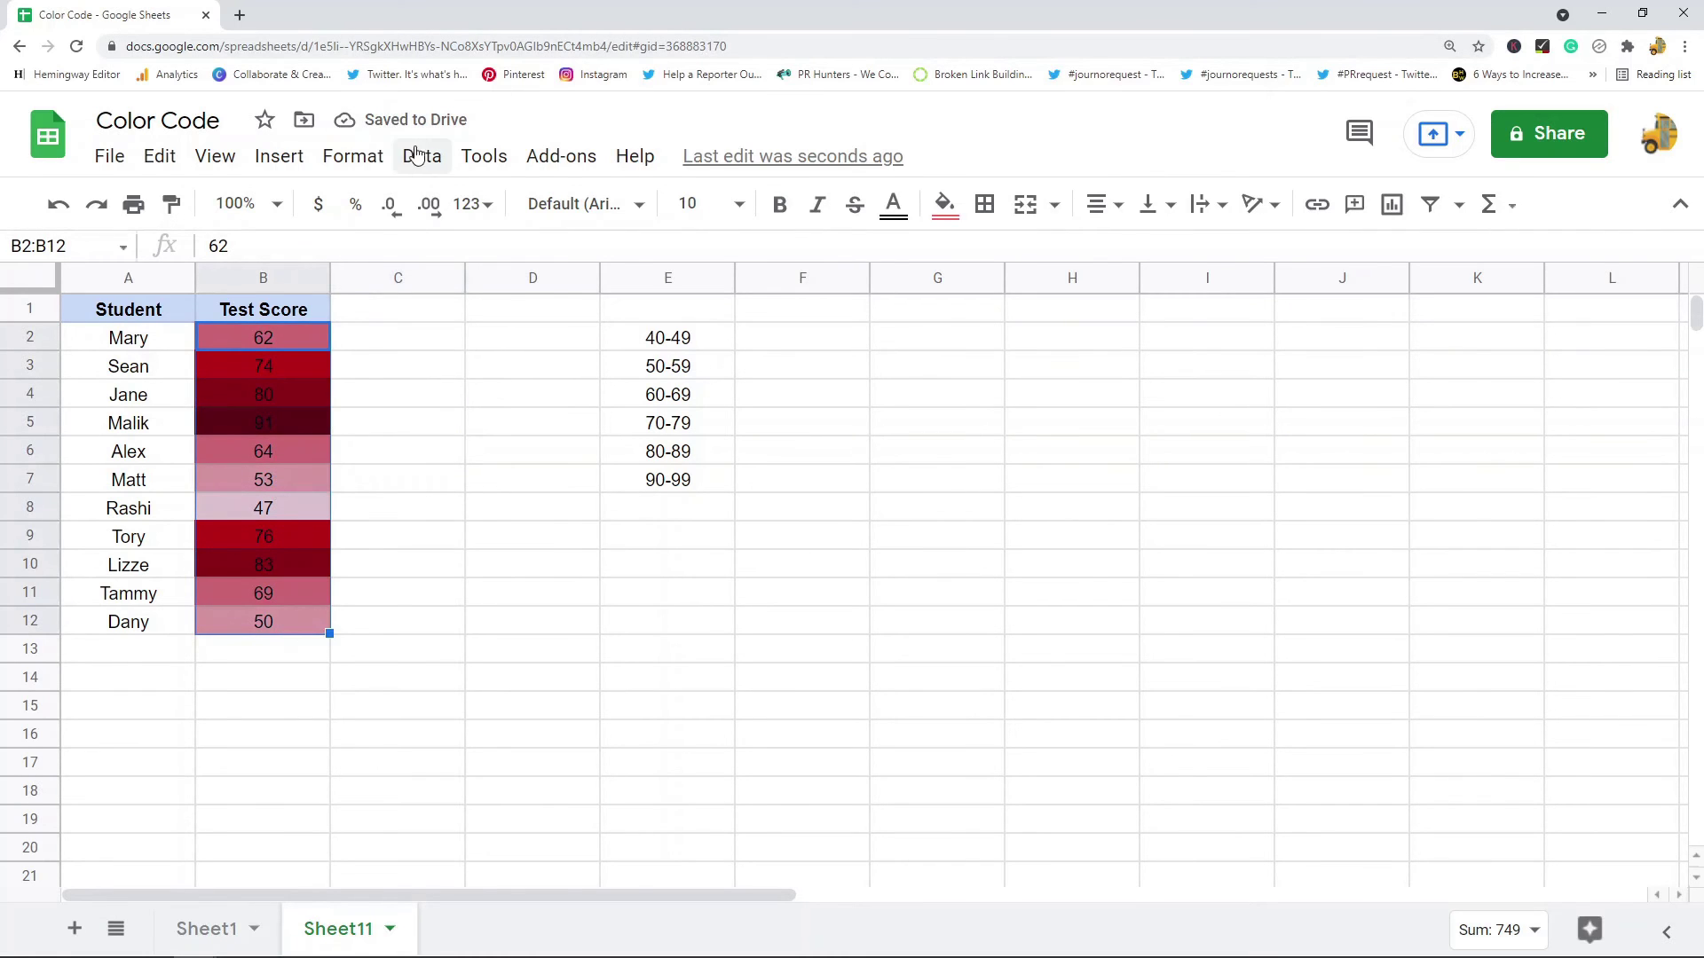
pyautogui.click(354, 157)
pyautogui.click(449, 893)
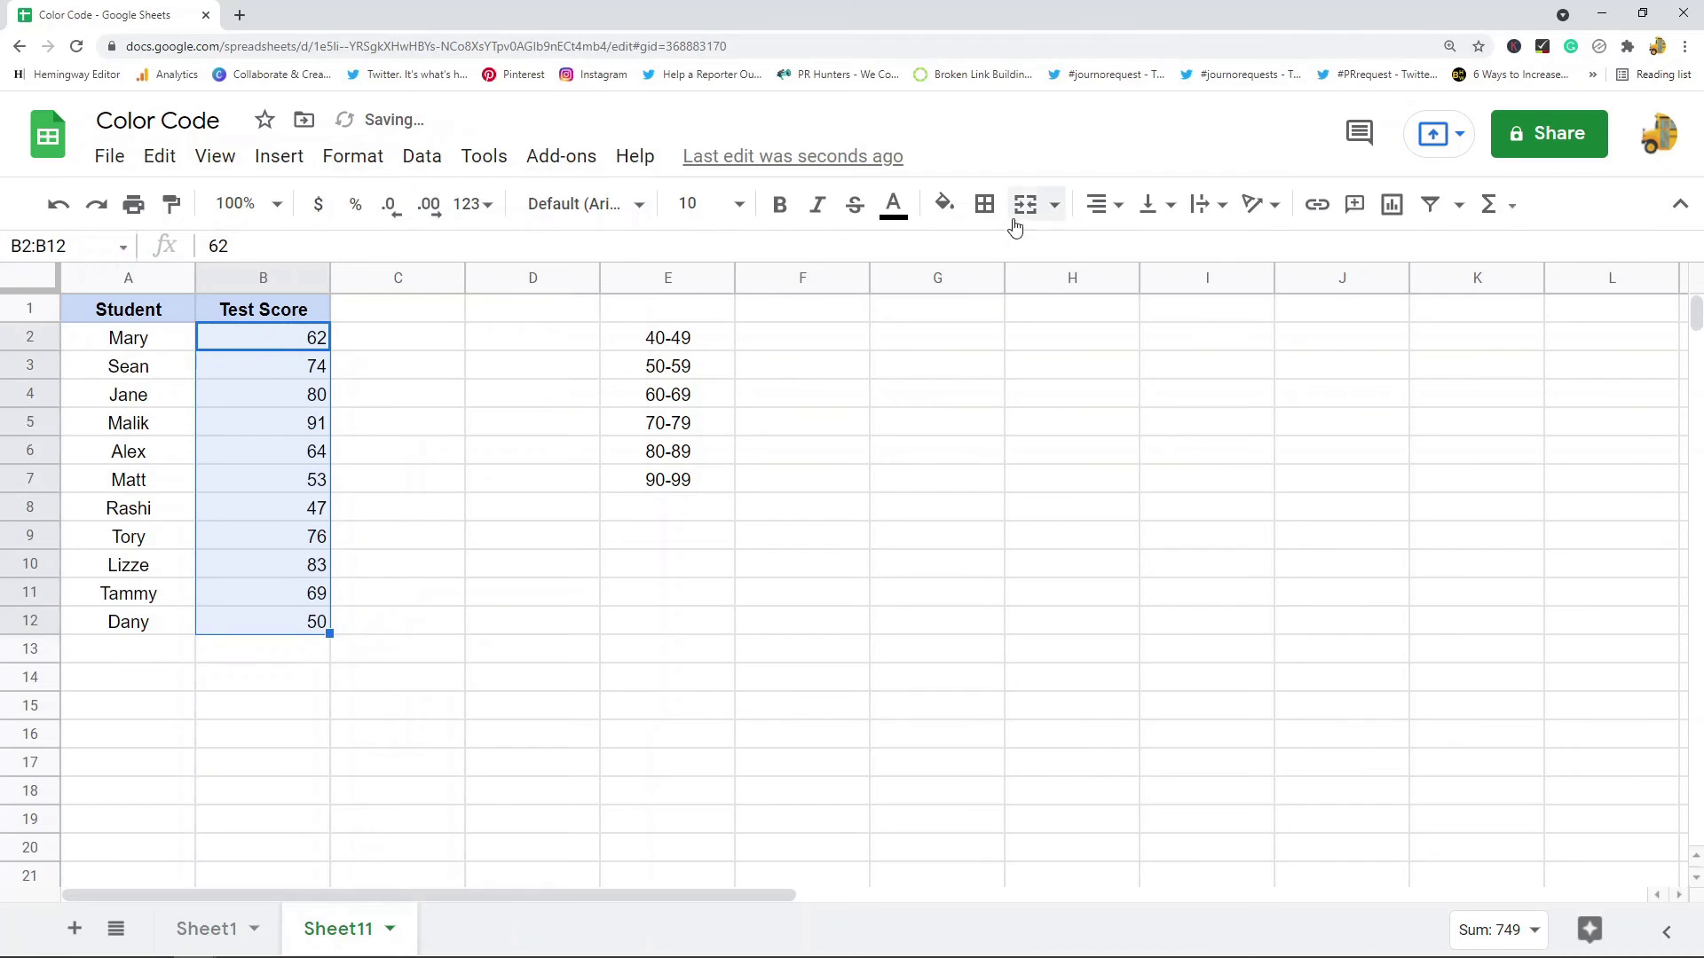
# Centre the Sheet11 scores, compare them with Sheet1's colour-coded B2:B12, then return to Sheet11
pyautogui.click(1120, 209)
pyautogui.click(1133, 252)
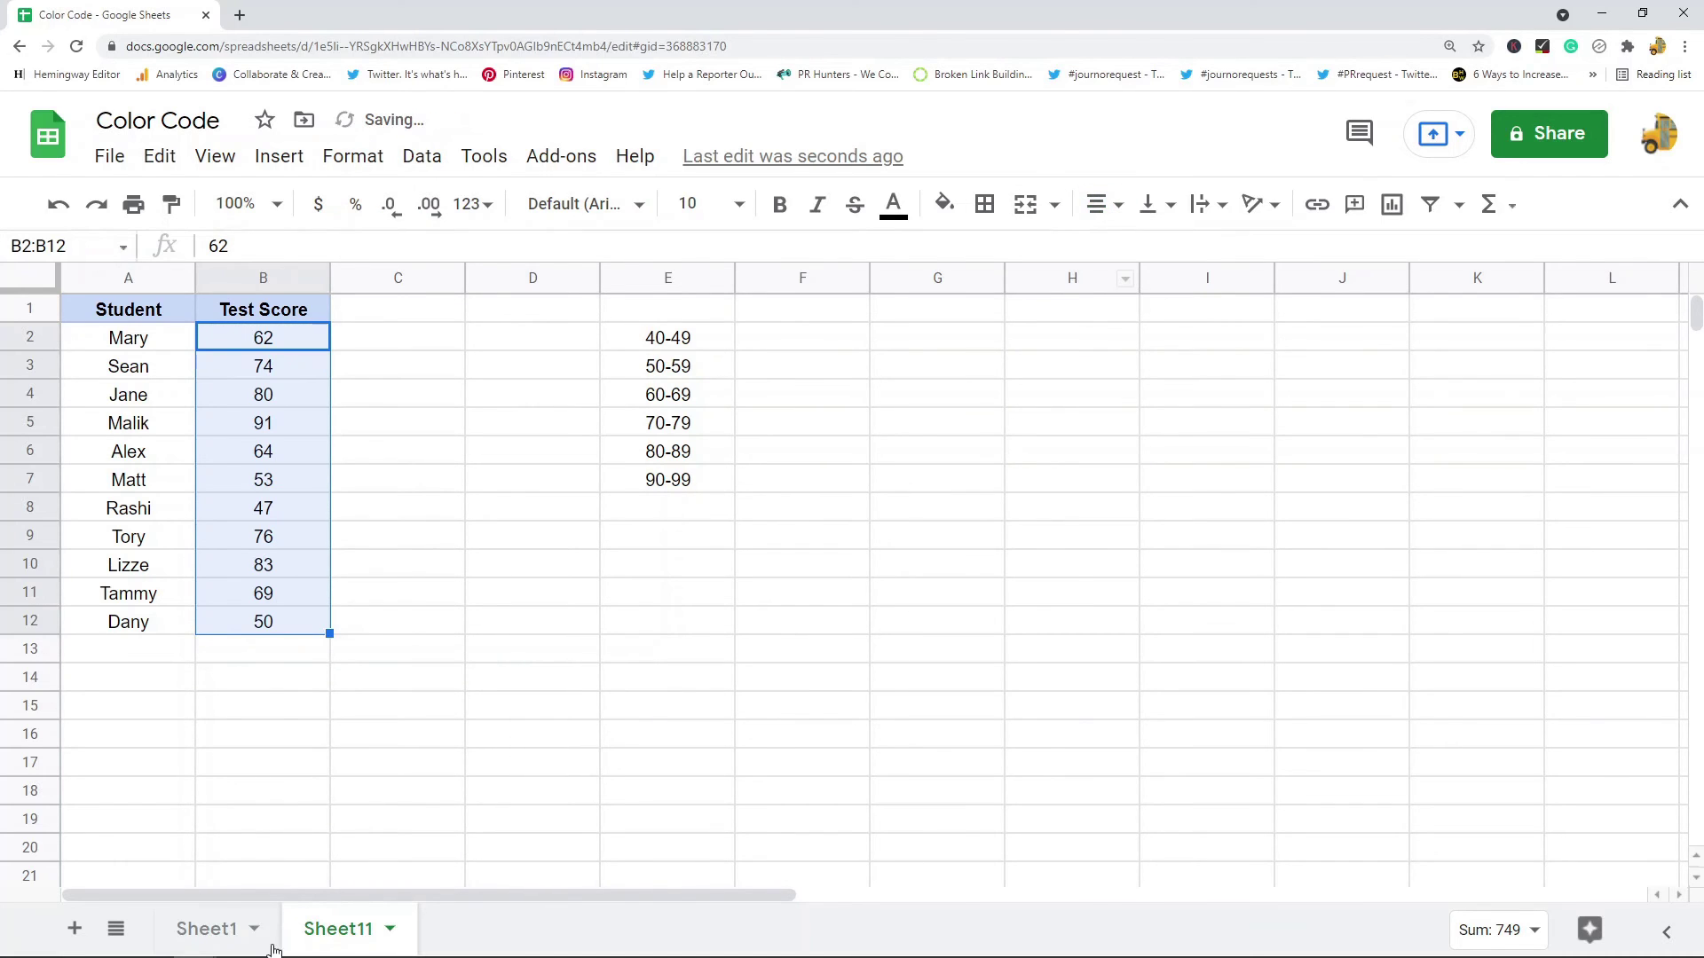
pyautogui.click(211, 930)
pyautogui.click(395, 410)
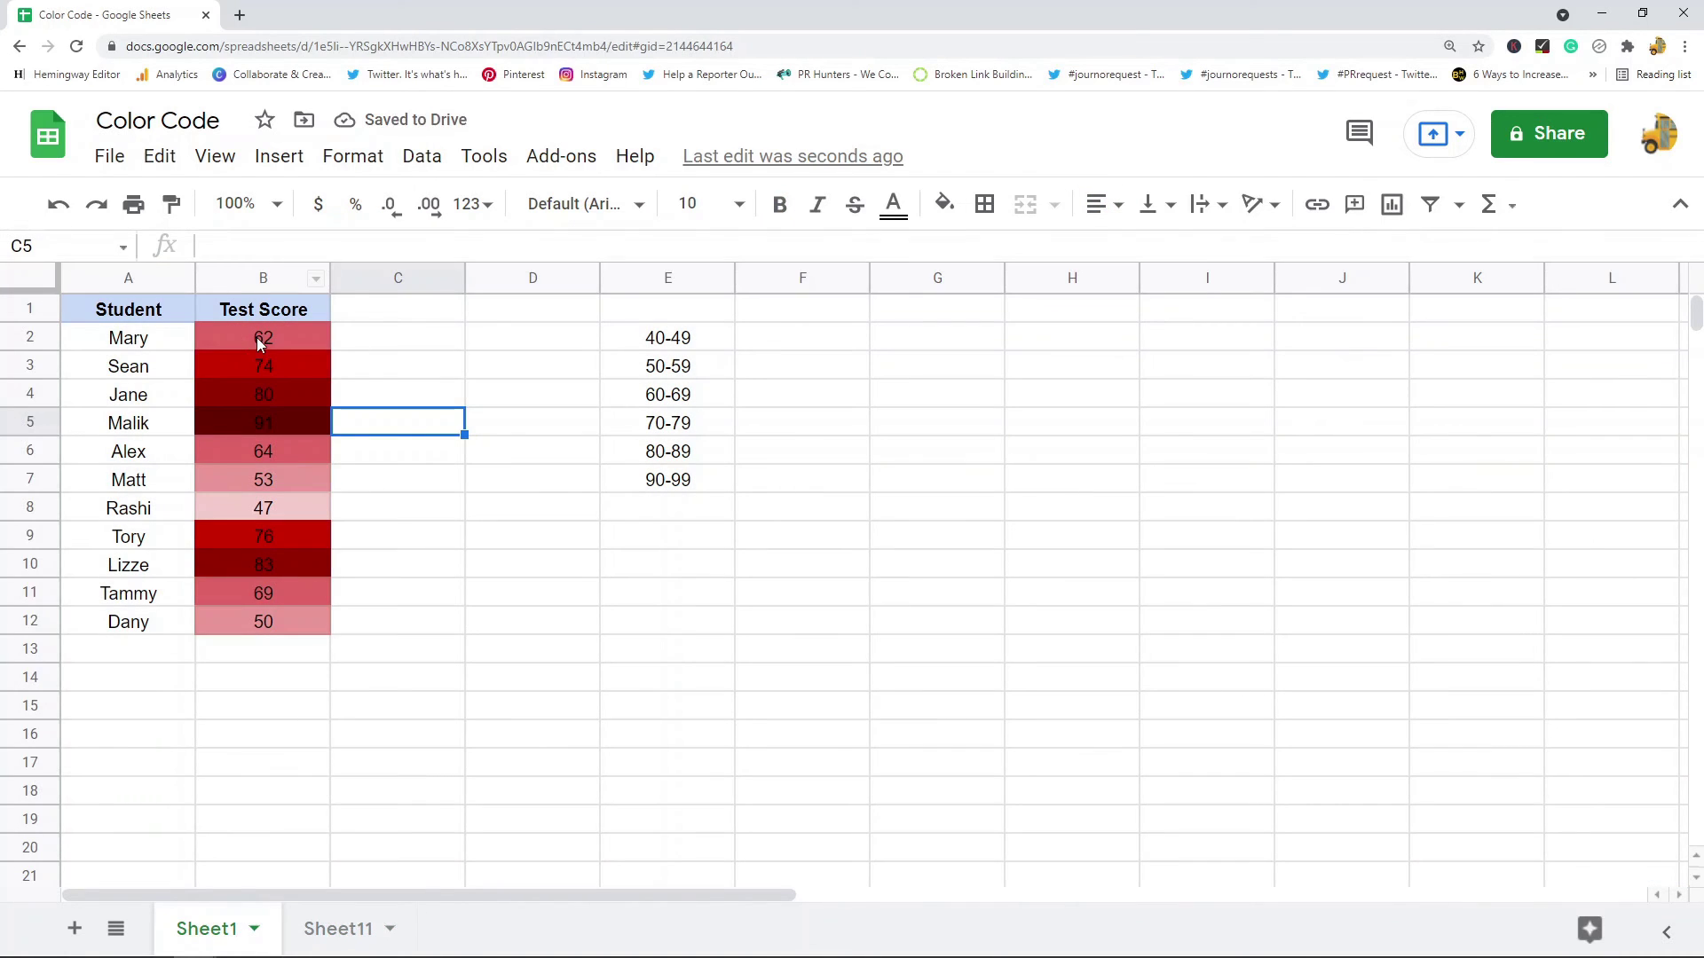
pyautogui.moveTo(263, 338); pyautogui.dragTo(276, 629)
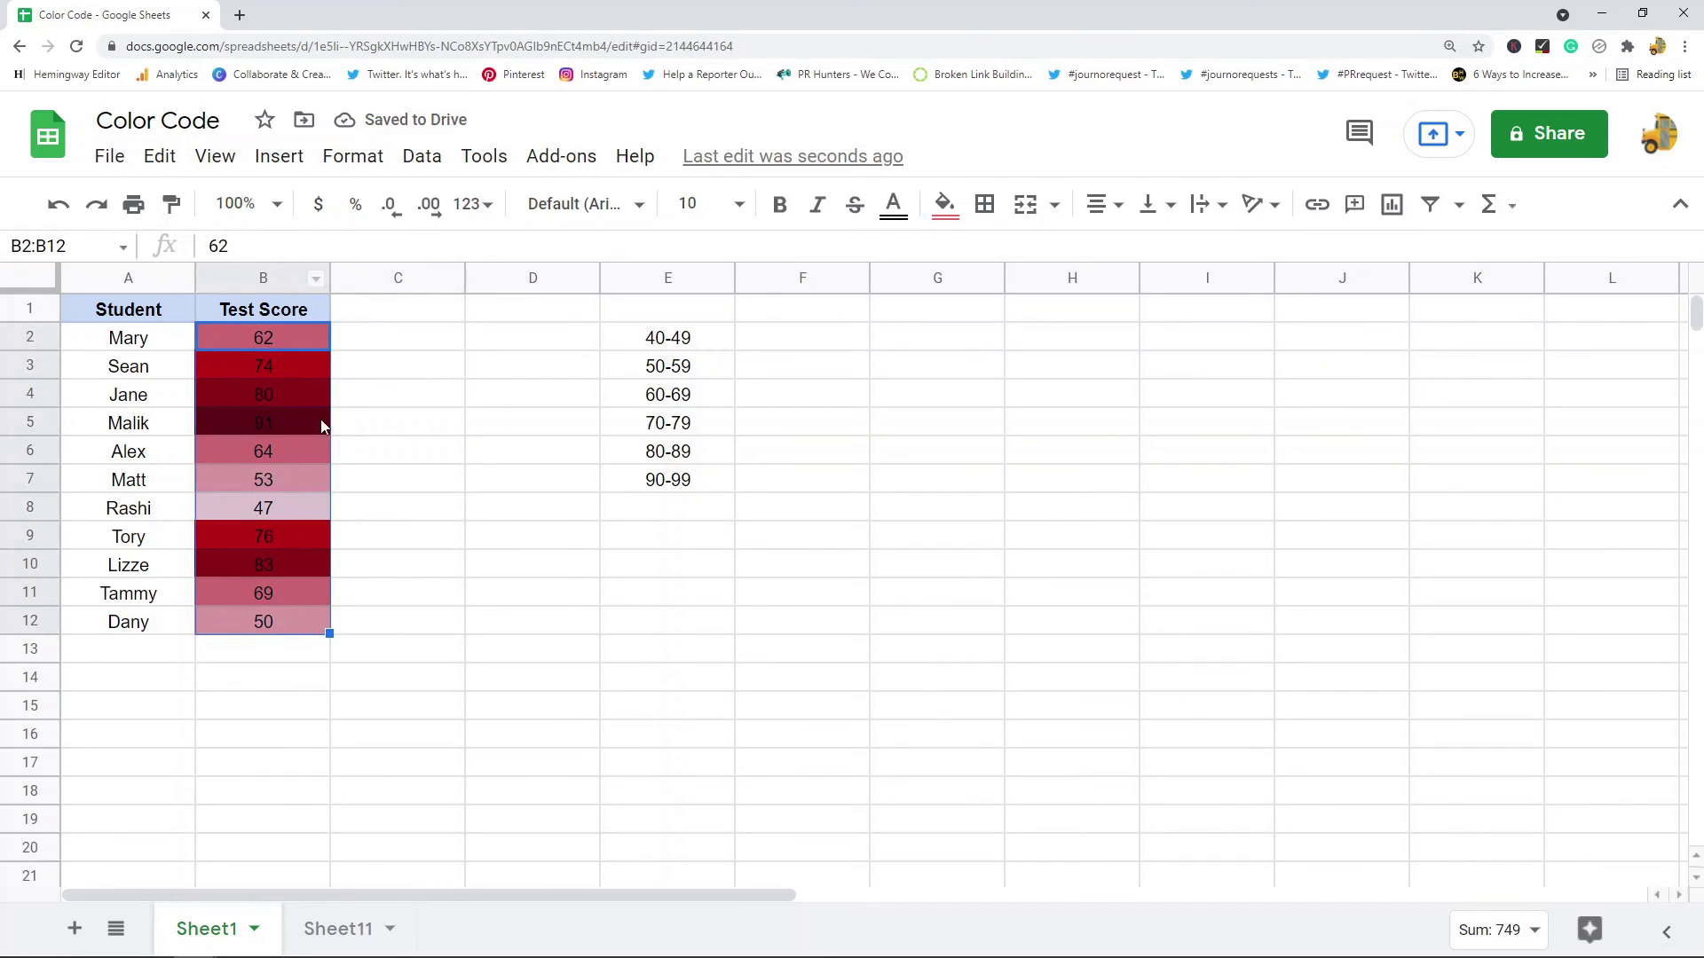
pyautogui.click(344, 926)
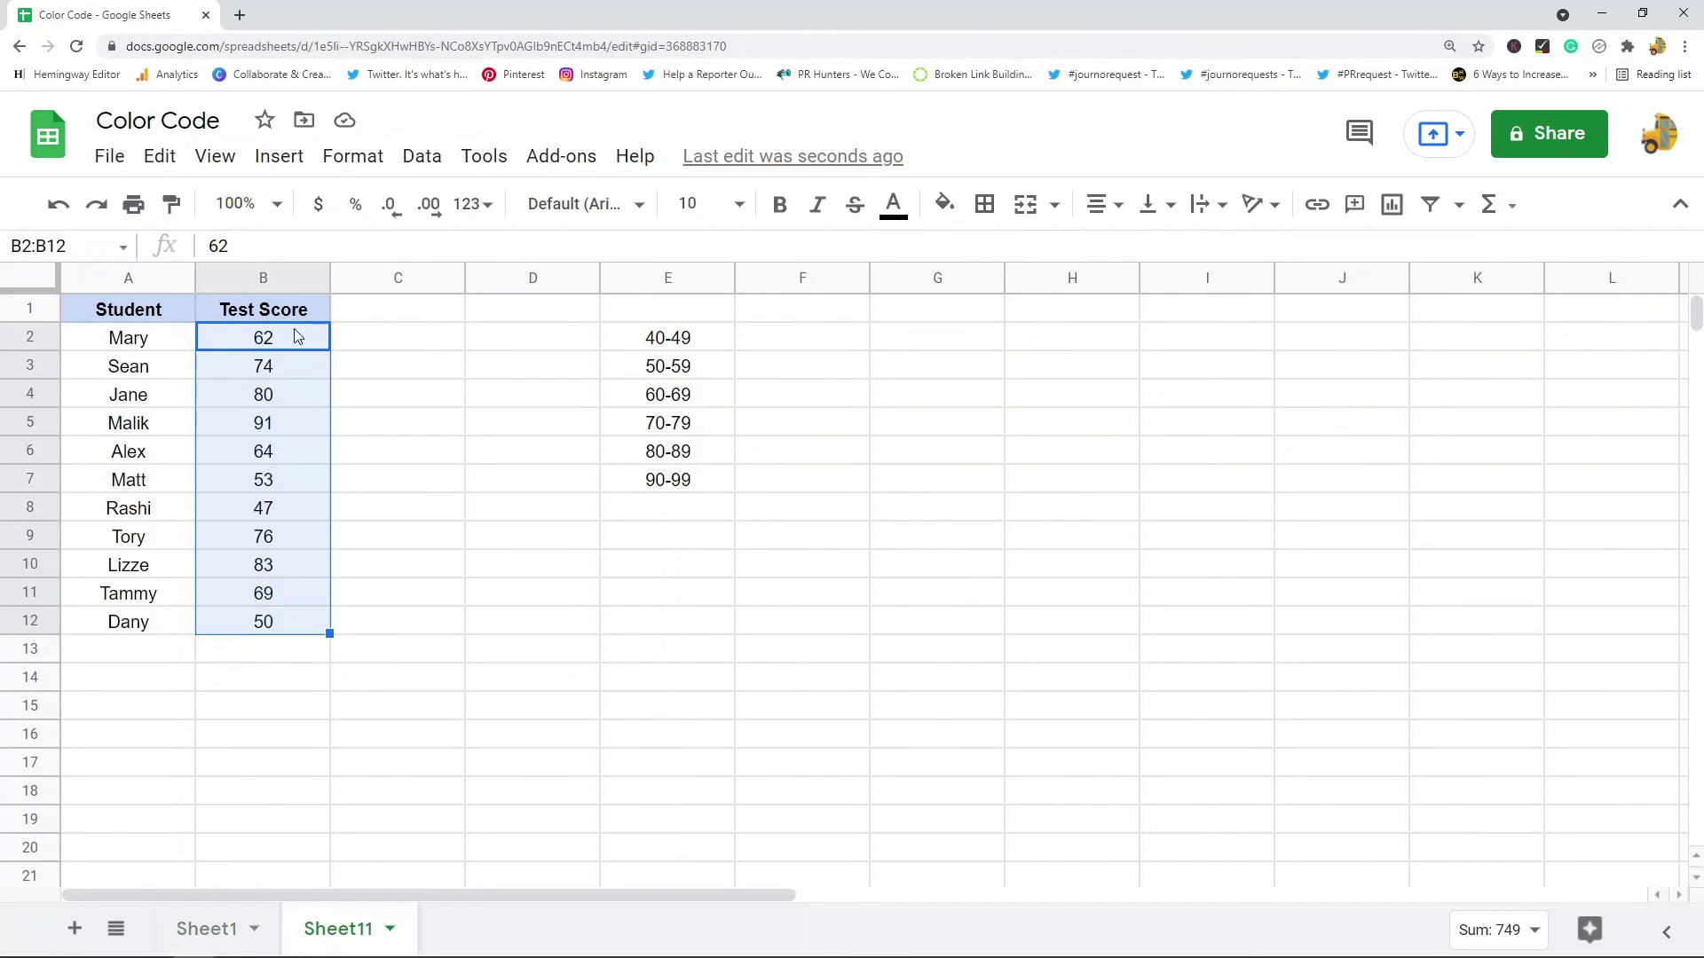
pyautogui.click(353, 156)
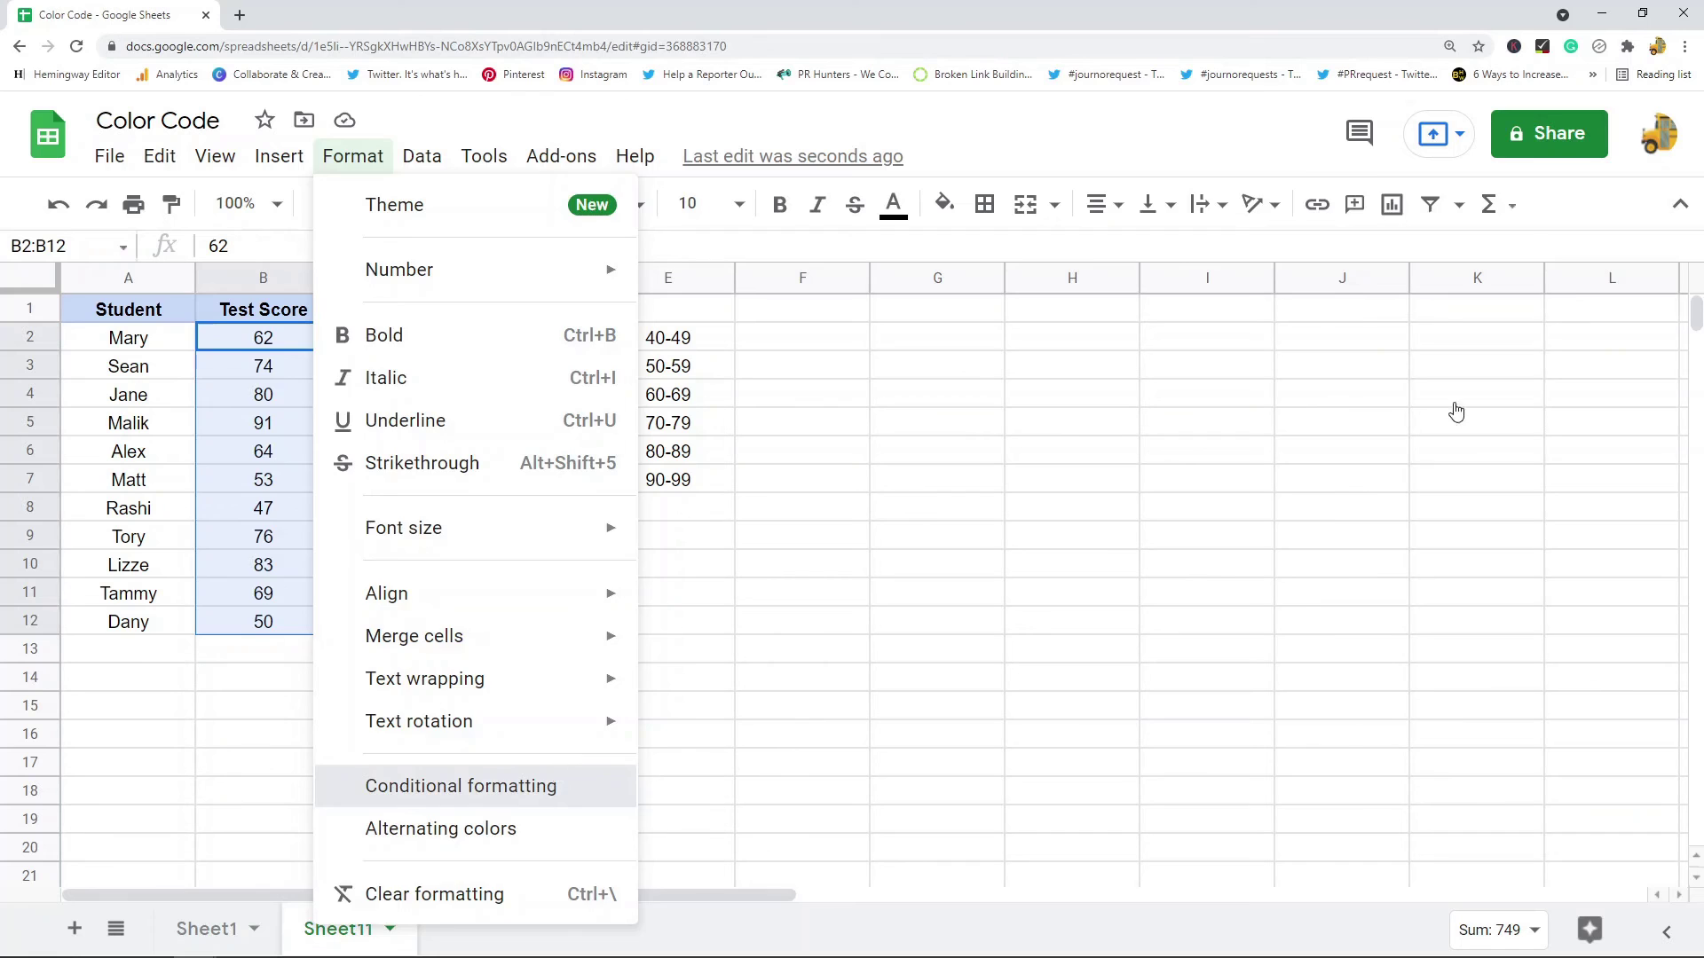
# Apply a colour-scale rule to Sheet11's B2:B12 and review its default green Minpoint, Midpoint and Maxpoint settings
pyautogui.press('Return')
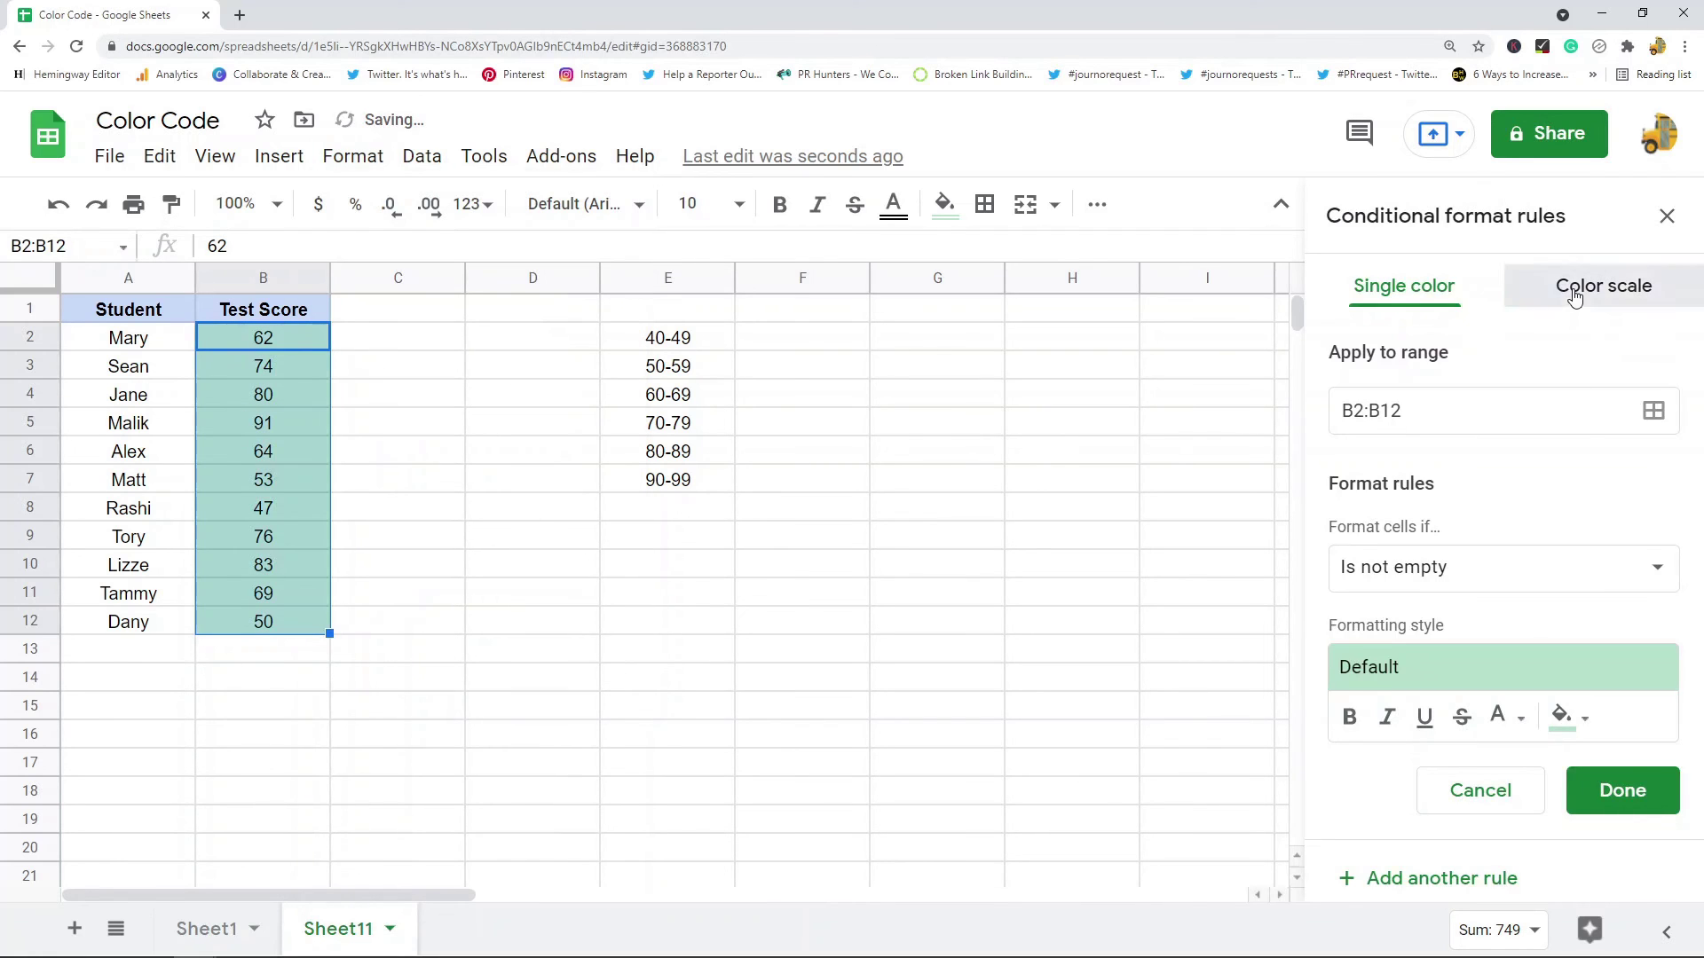
pyautogui.click(1575, 296)
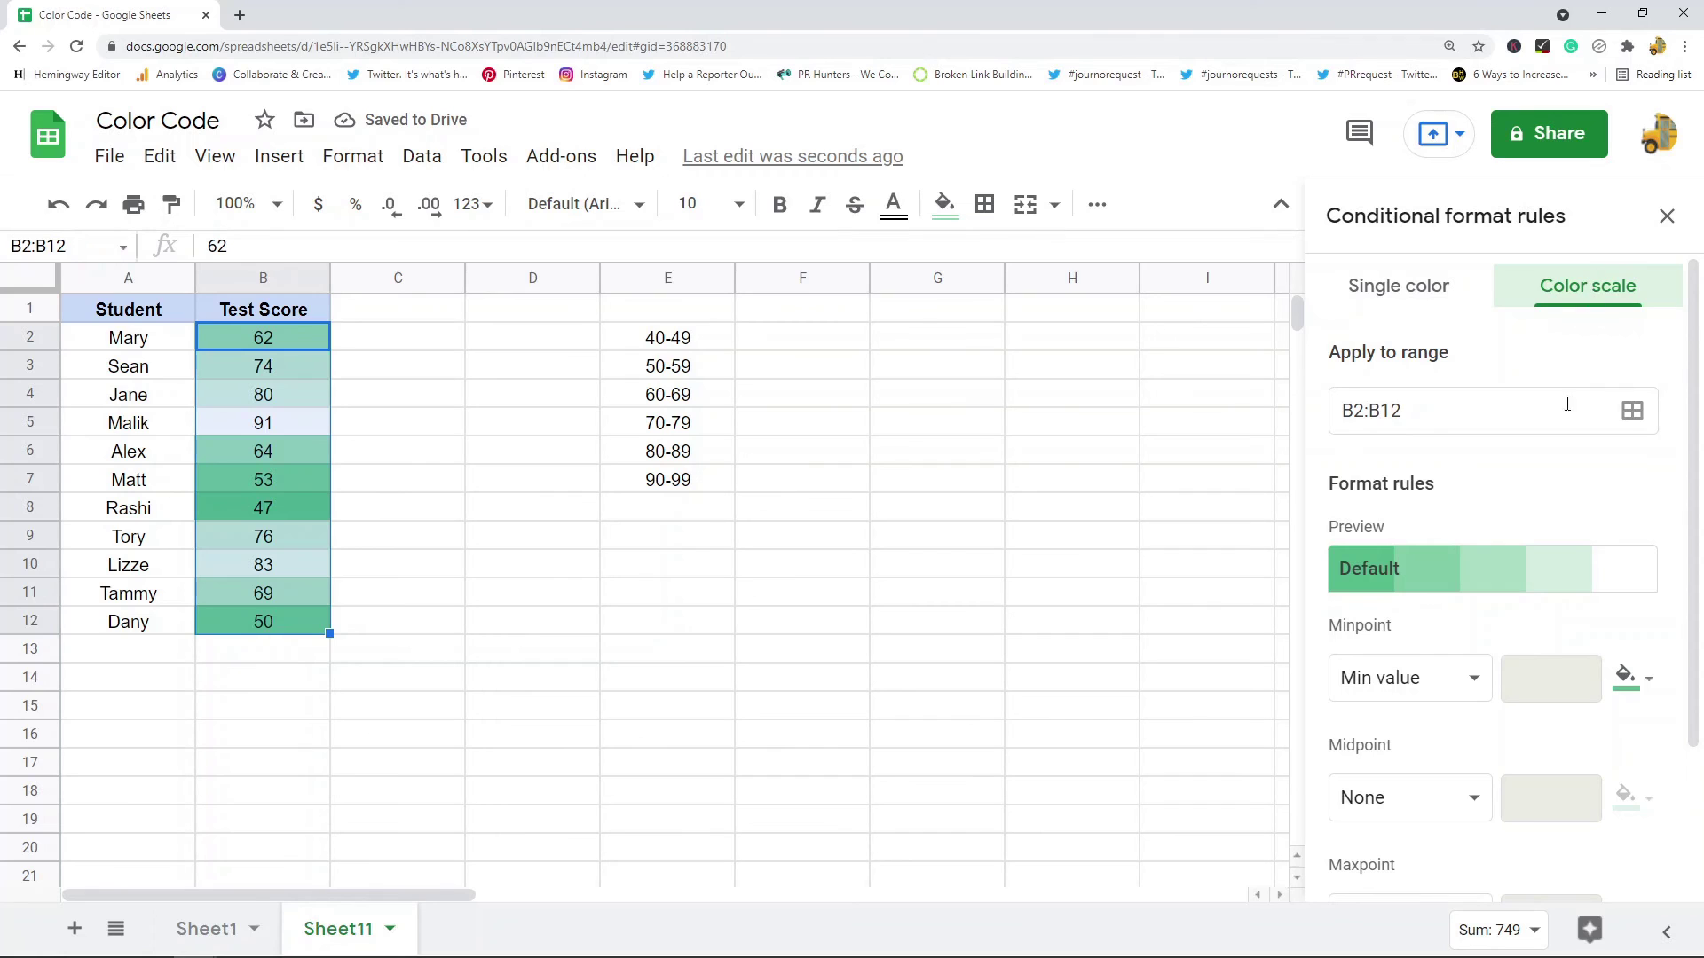
pyautogui.scroll(-3, 1637, 654)
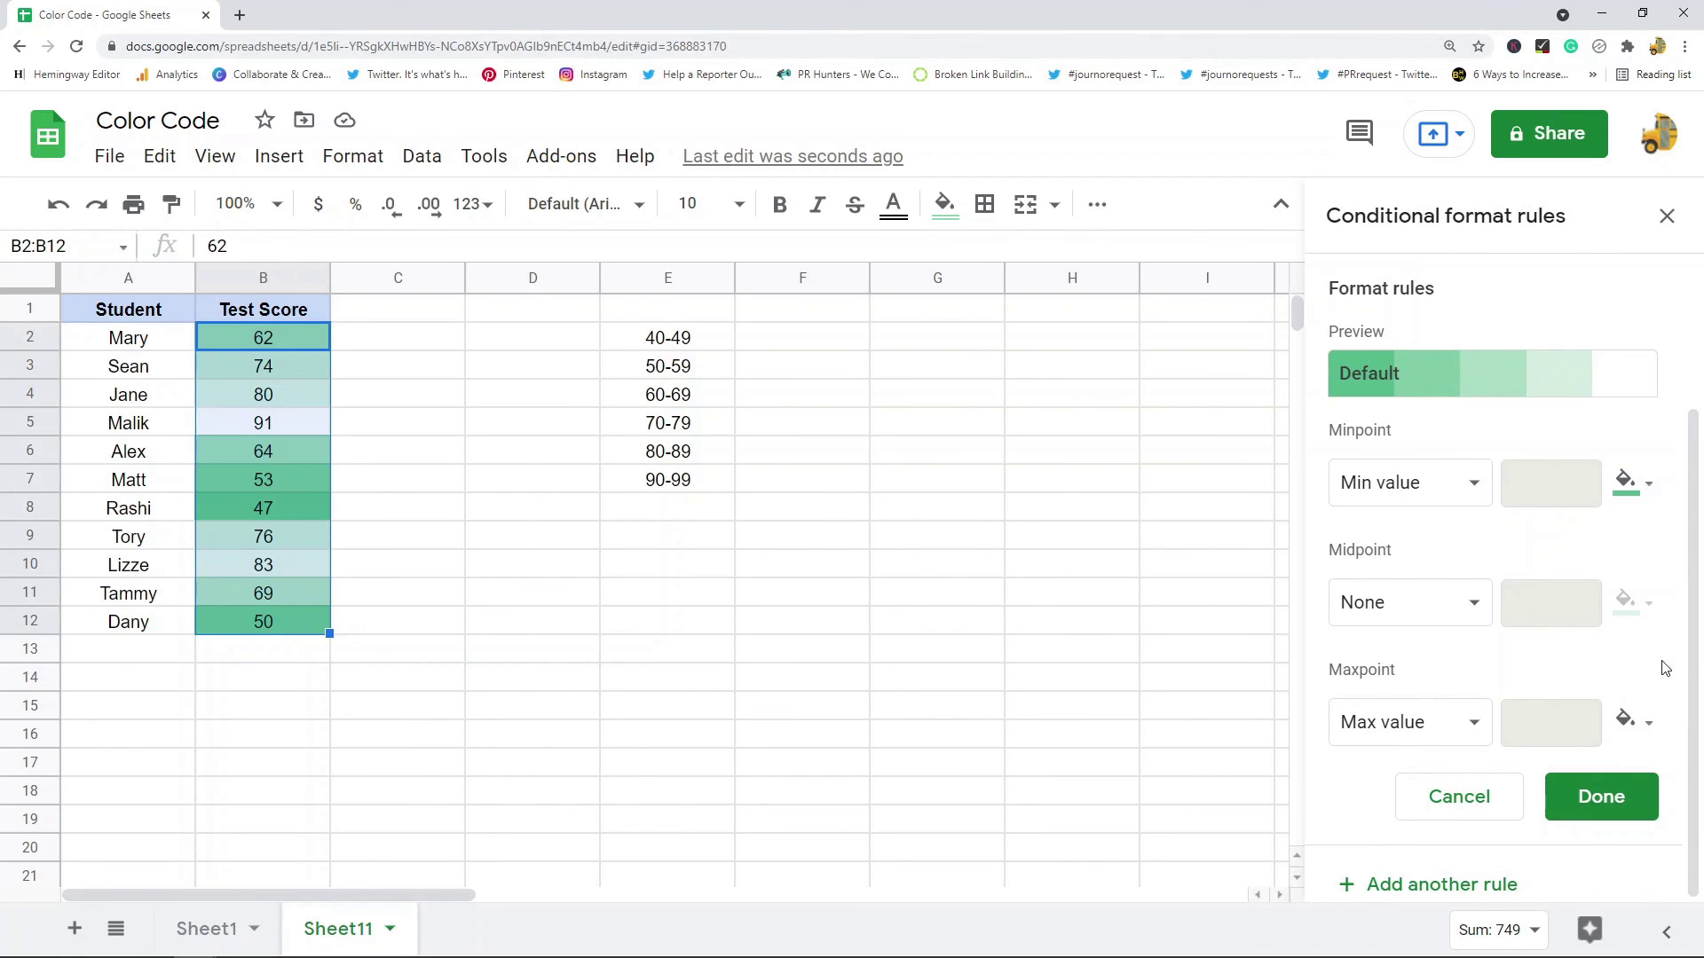
pyautogui.scroll(3, 1617, 444)
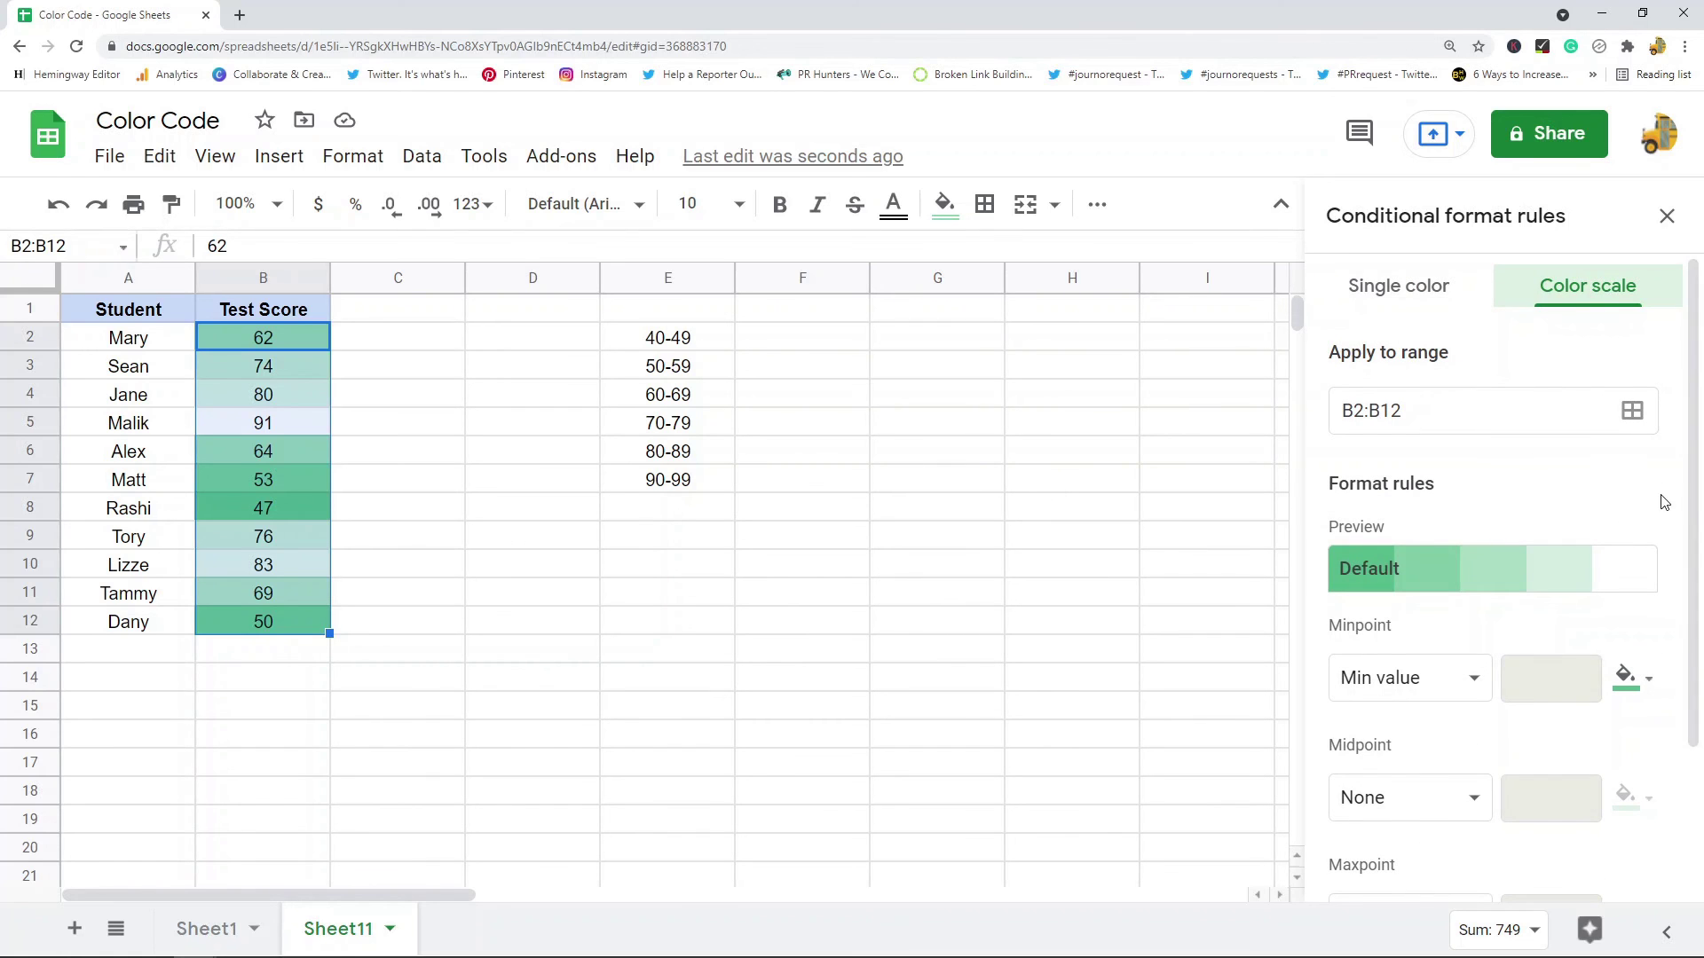
pyautogui.scroll(-3, 1529, 410)
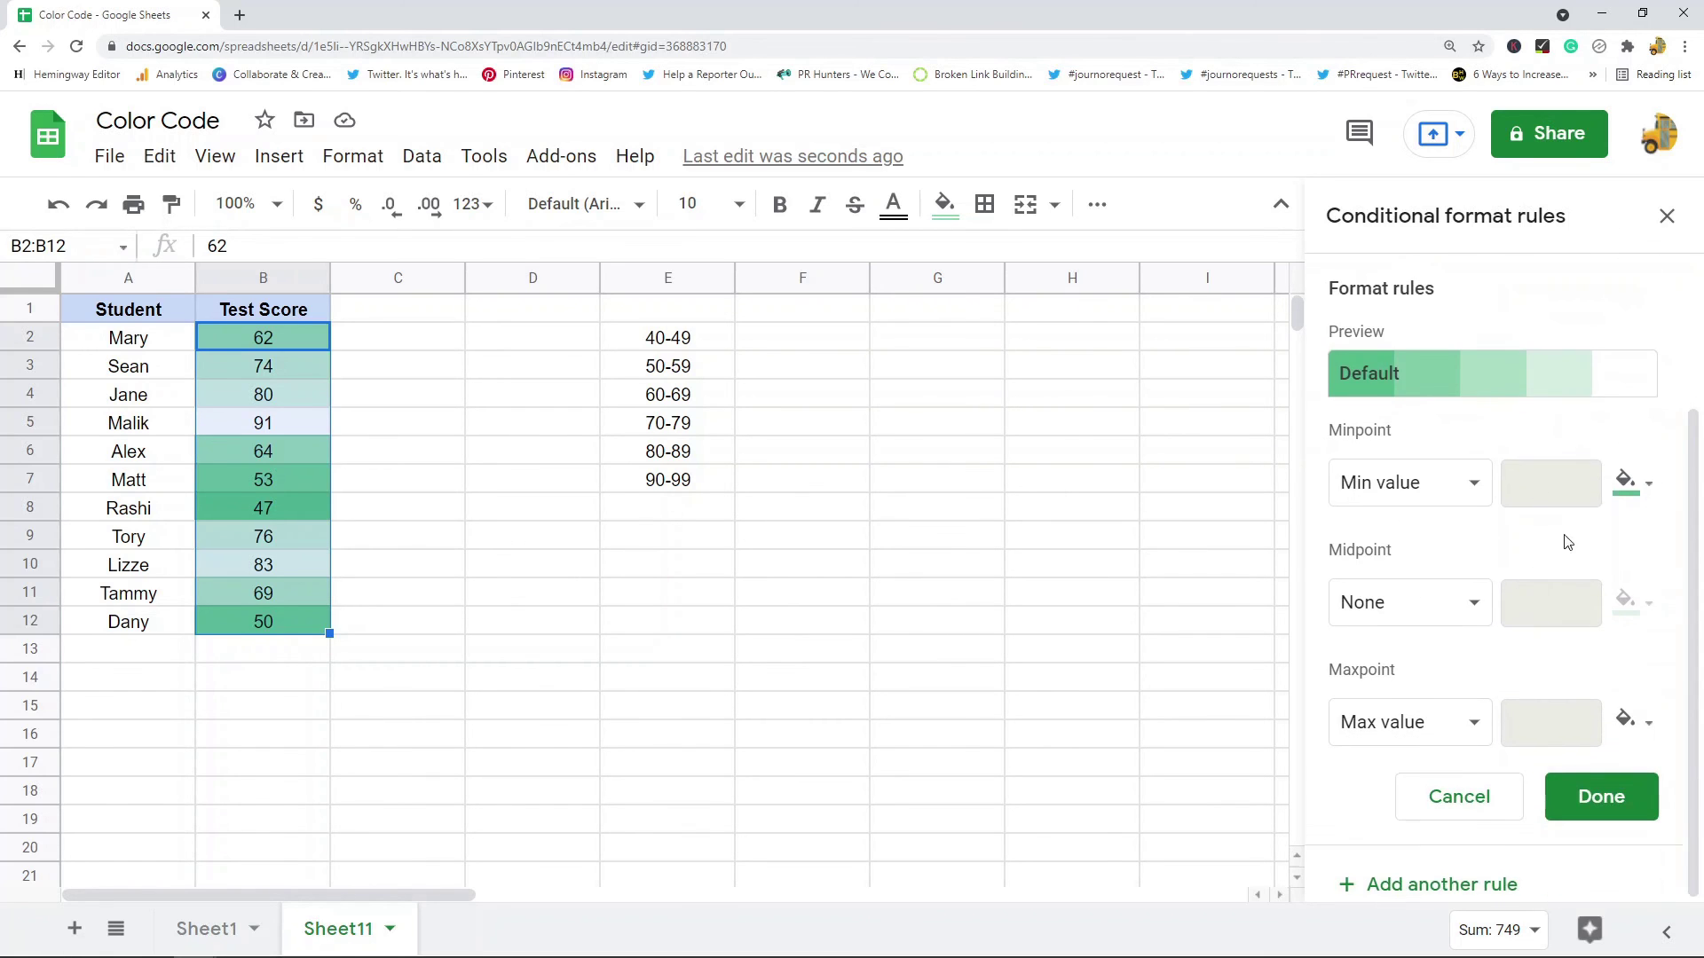